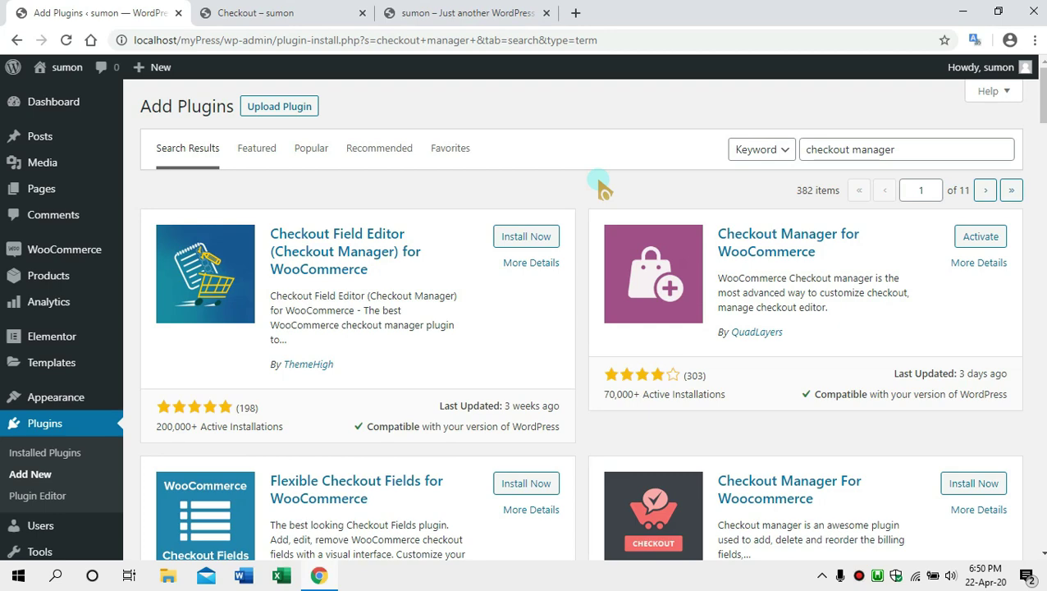
Examine the billing form on the store's Checkout page, from the name fields down to the order notes.
left_click(292, 13)
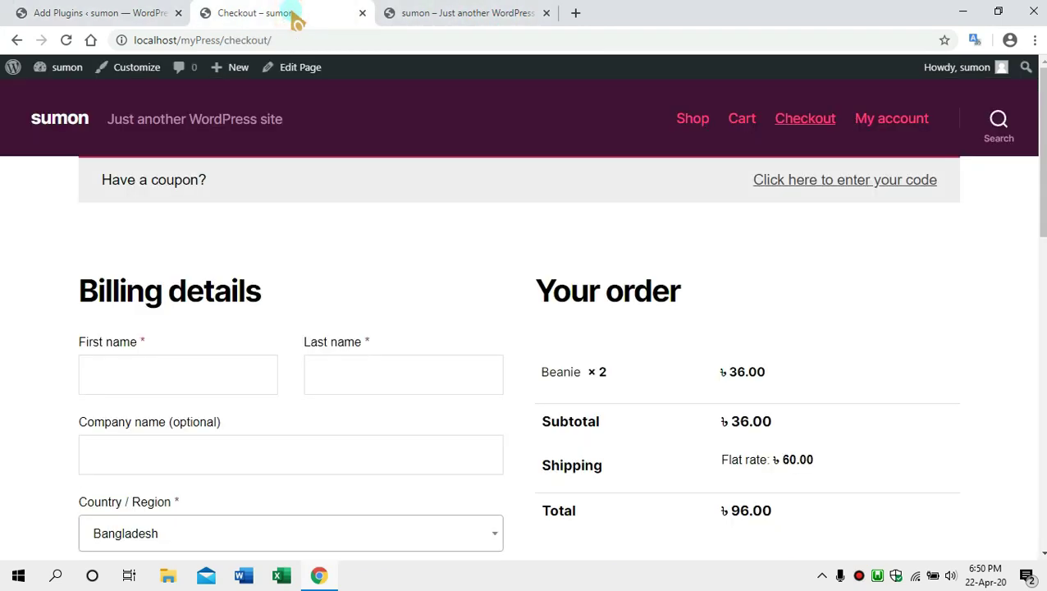
scroll(408, 278, "down", 5)
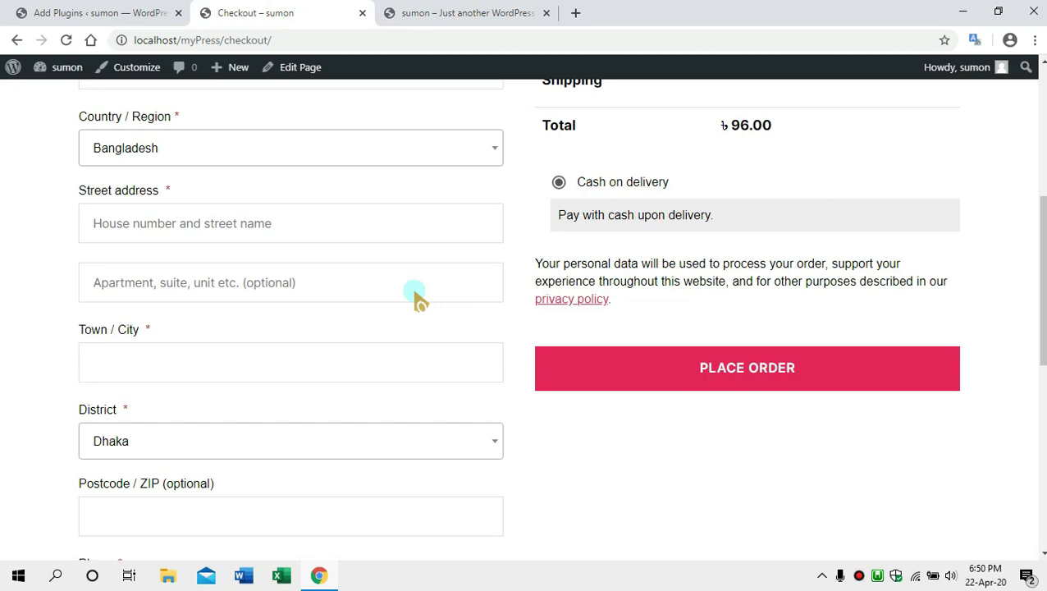
scroll(415, 296, "down", 7)
scroll(415, 291, "up", 11)
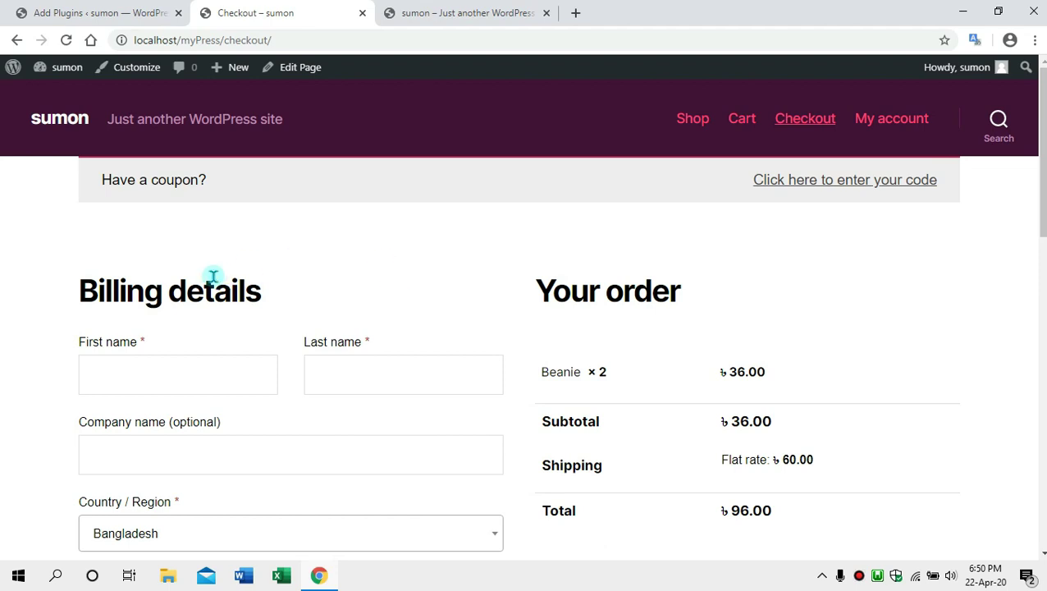
scroll(181, 344, "down", 1)
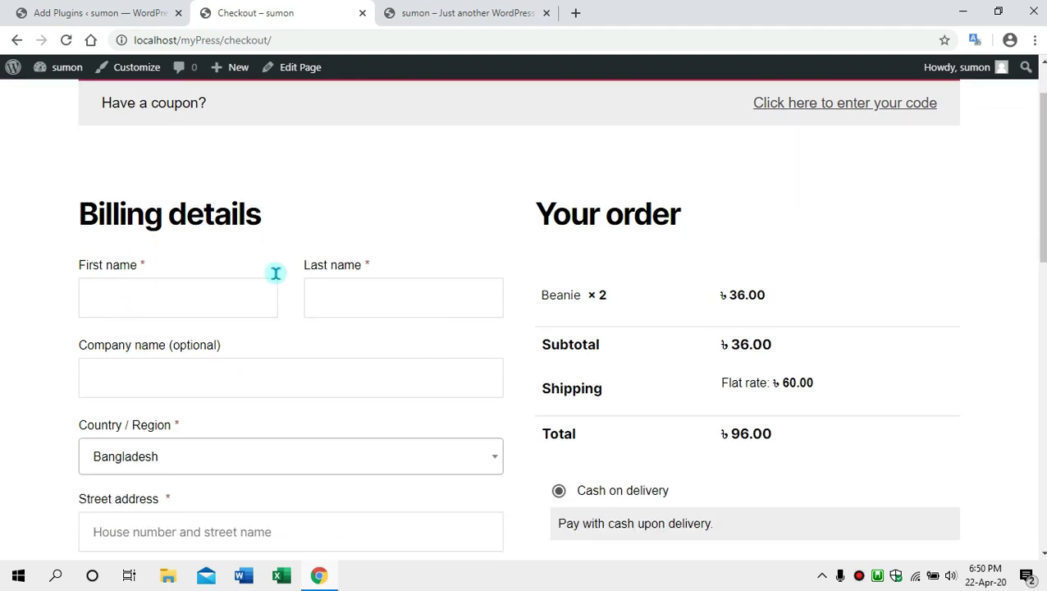
left_click(163, 293)
left_click(348, 295)
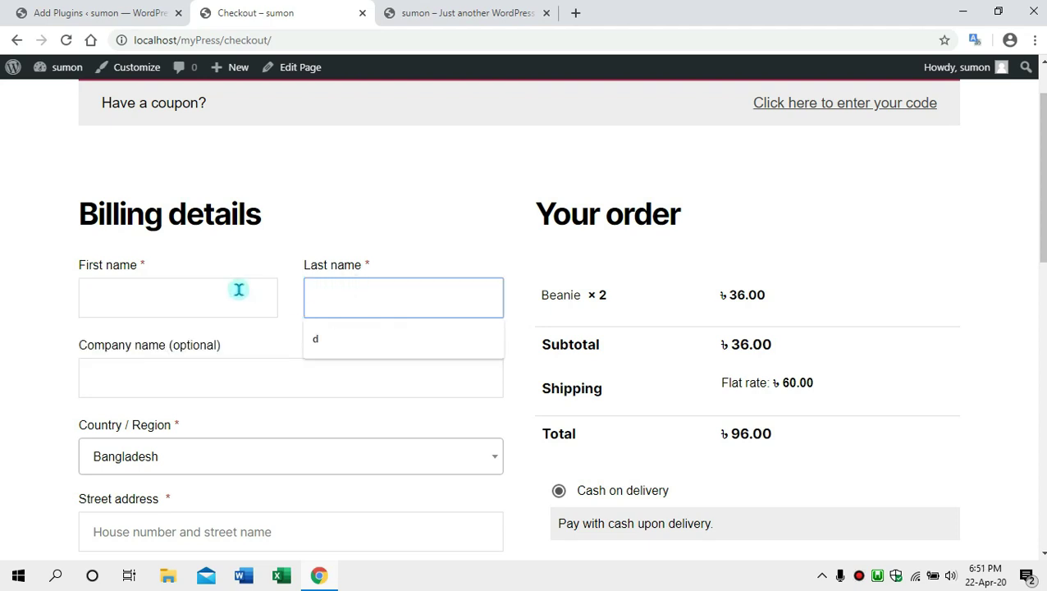
left_click(328, 215)
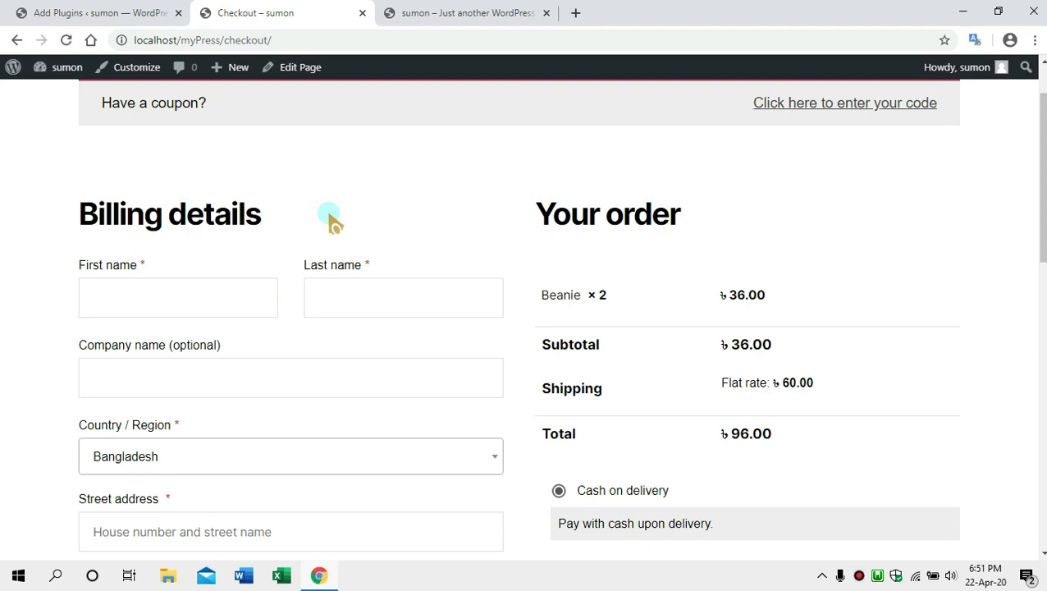
scroll(348, 304, "down", 1)
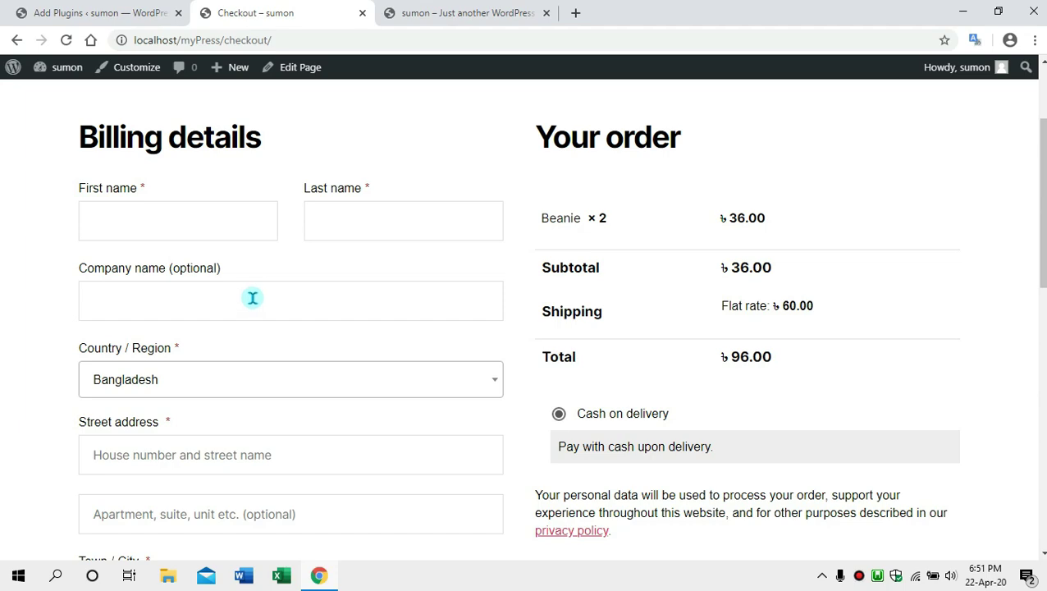
scroll(277, 357, "down", 1)
scroll(271, 328, "up", 2)
scroll(328, 287, "down", 3)
scroll(323, 300, "down", 5)
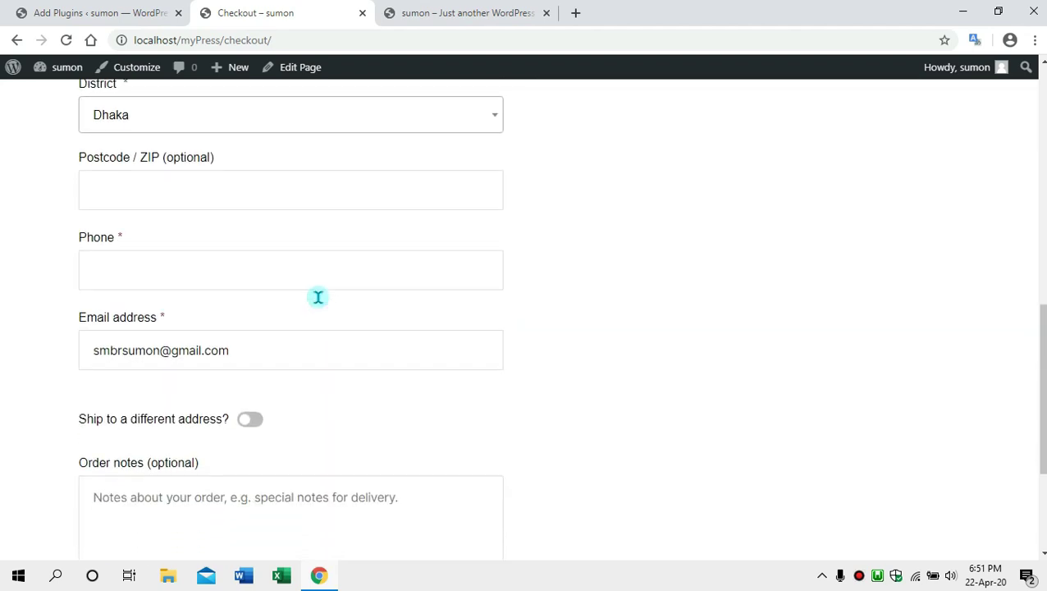
scroll(320, 299, "down", 2)
scroll(318, 291, "down", 1)
Turn on shipping to a different address on the checkout form to examine the shipping fields, and switch it off again.
left_click(253, 211)
left_click(108, 212)
left_click(259, 211)
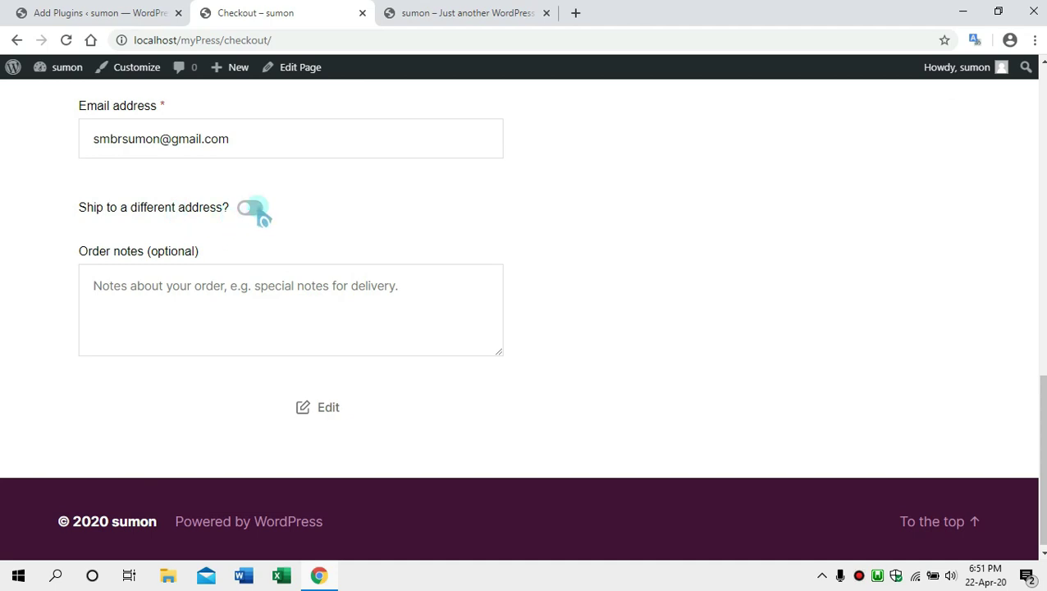
left_click(254, 208)
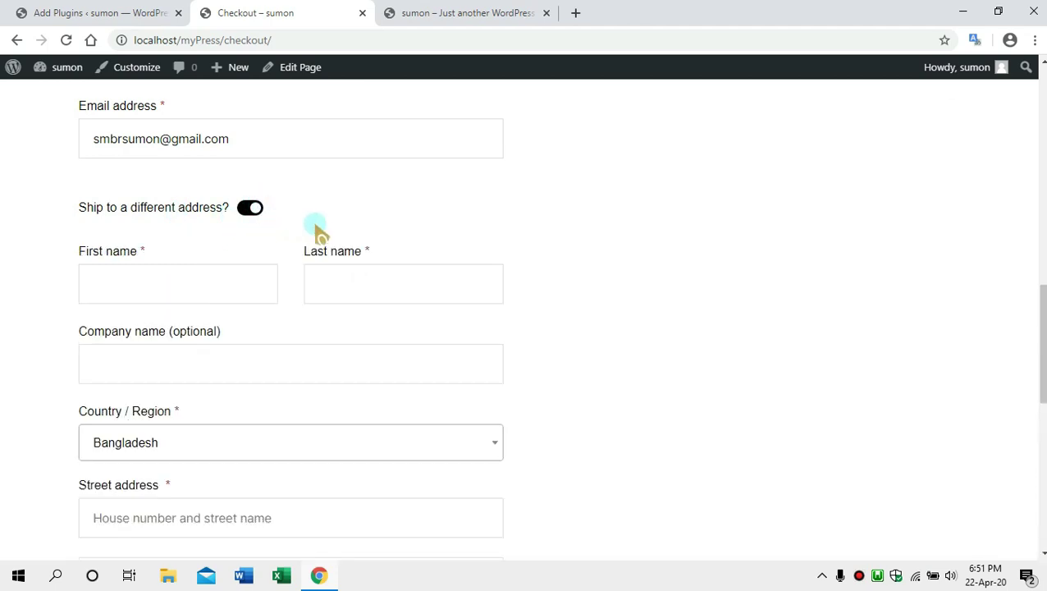
scroll(273, 276, "down", 5)
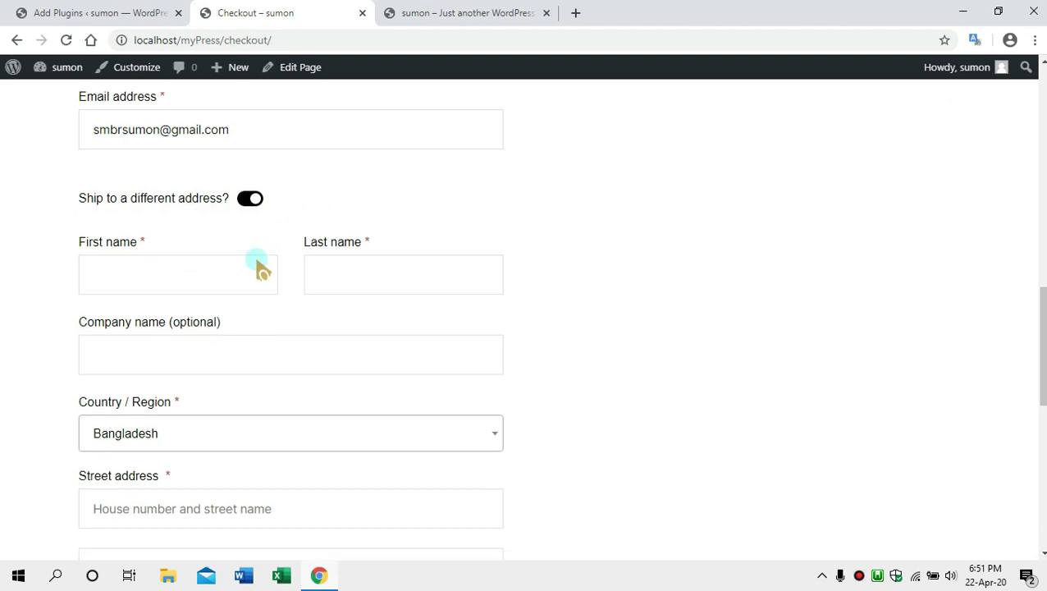
scroll(288, 266, "down", 3)
scroll(287, 274, "up", 7)
scroll(342, 277, "up", 10)
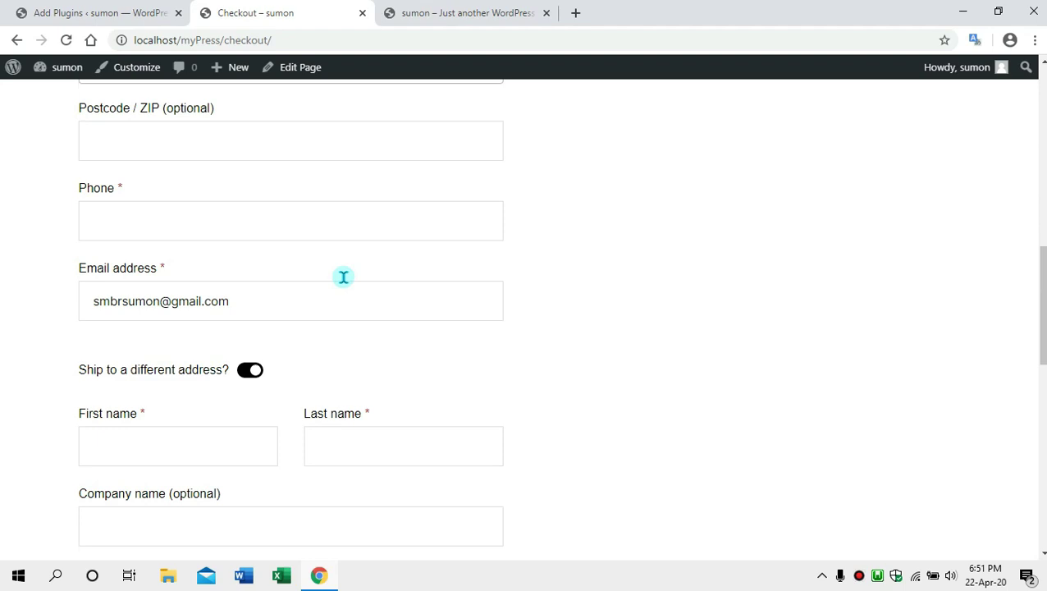
scroll(343, 277, "down", 9)
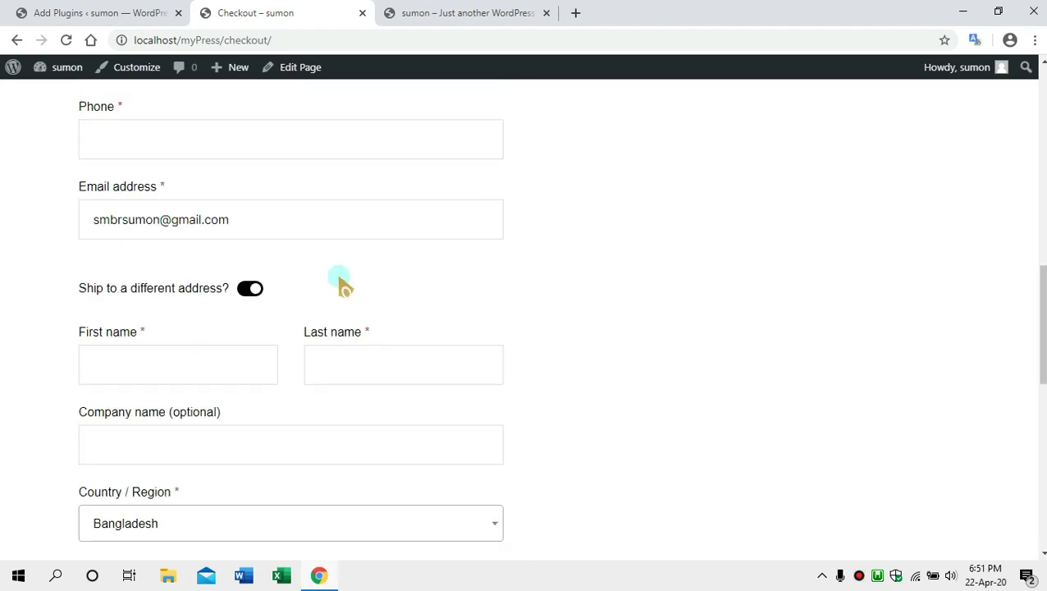
left_click(249, 290)
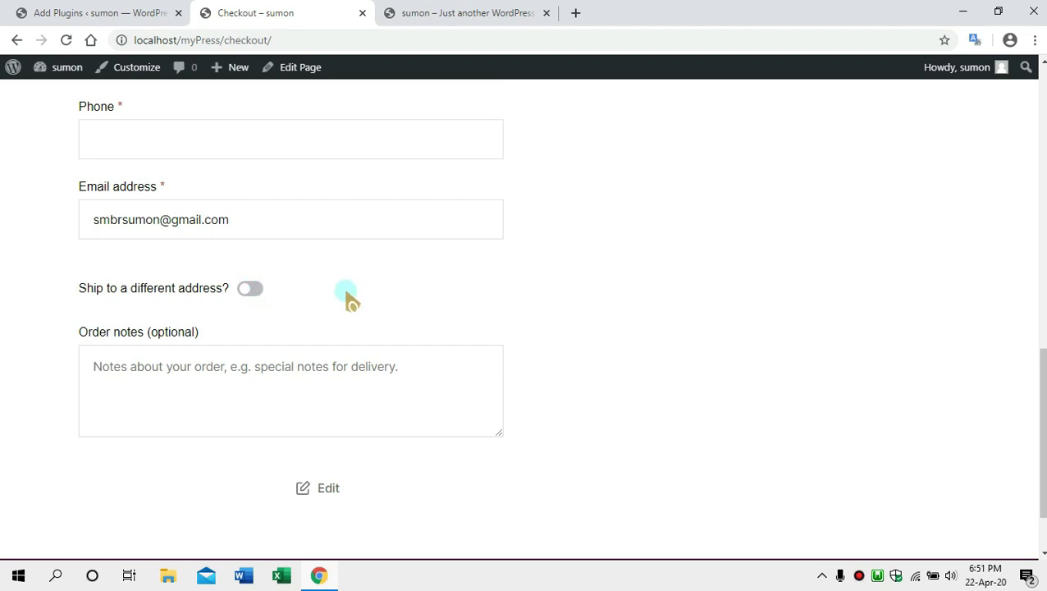
Activate QuadLayers' Checkout Manager for WooCommerce plugin and open its Checkout settings under WooCommerce.
left_click(112, 15)
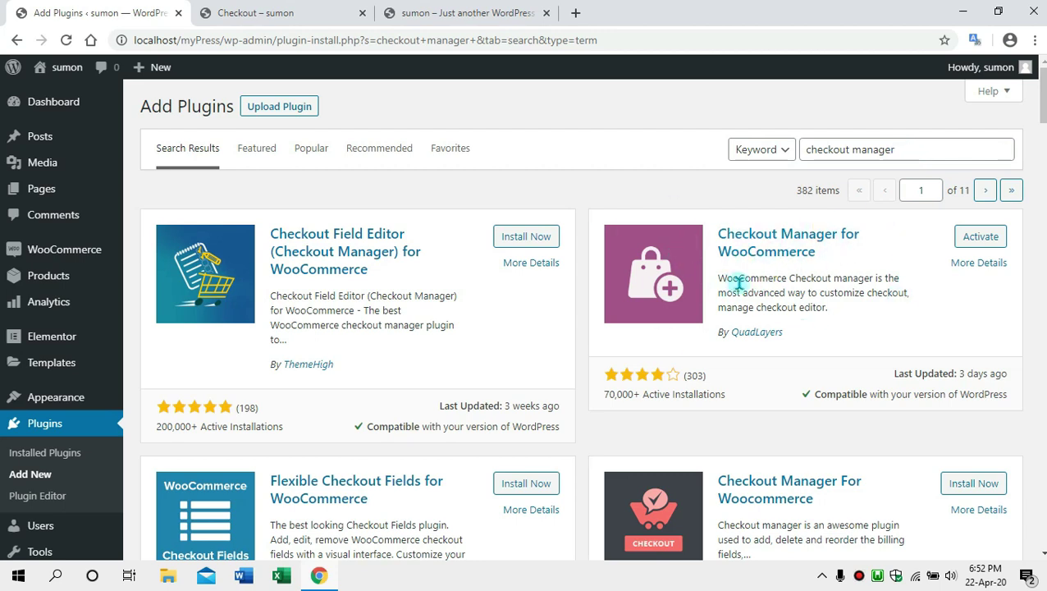
left_click(975, 237)
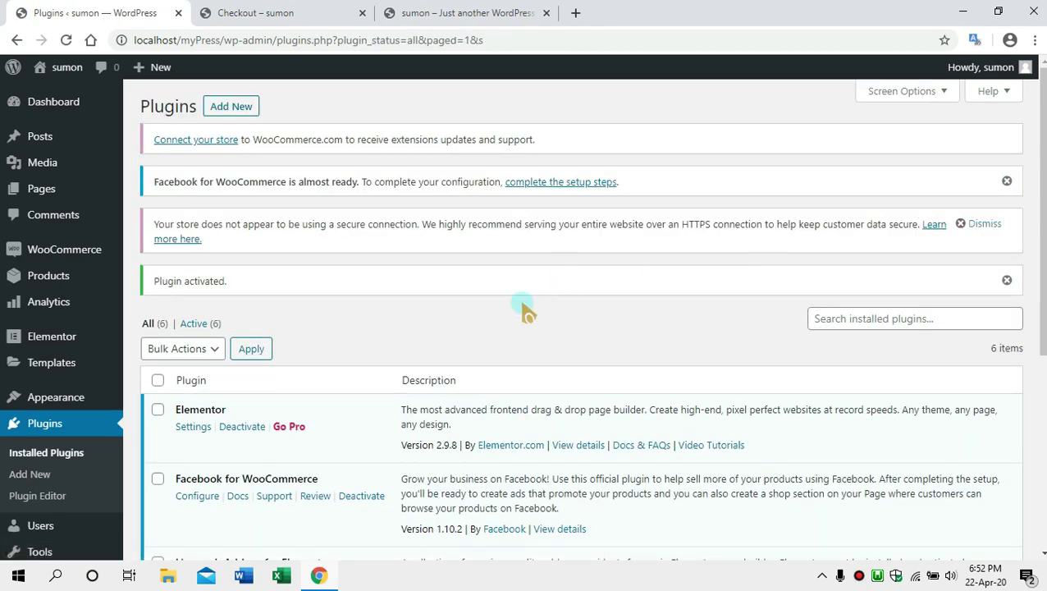
mouse_move(25, 250)
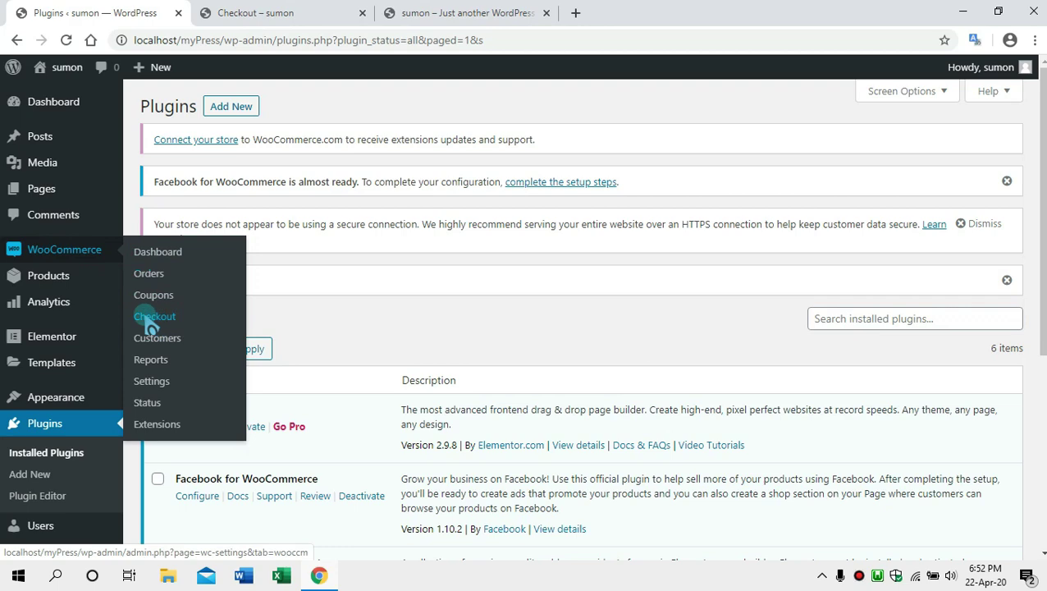
scroll(328, 330, "down", 4)
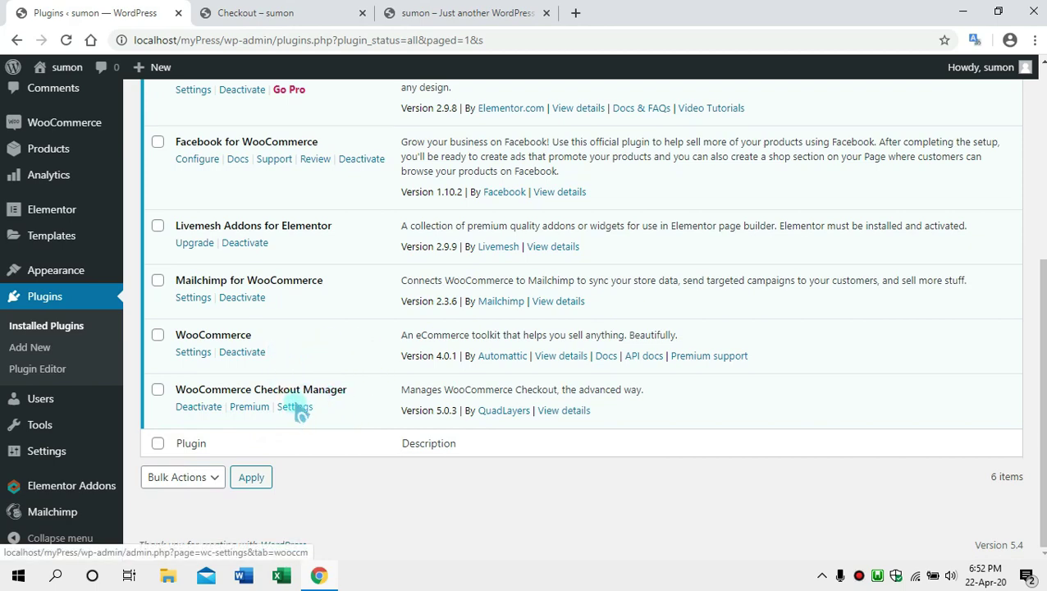
scroll(320, 365, "up", 1)
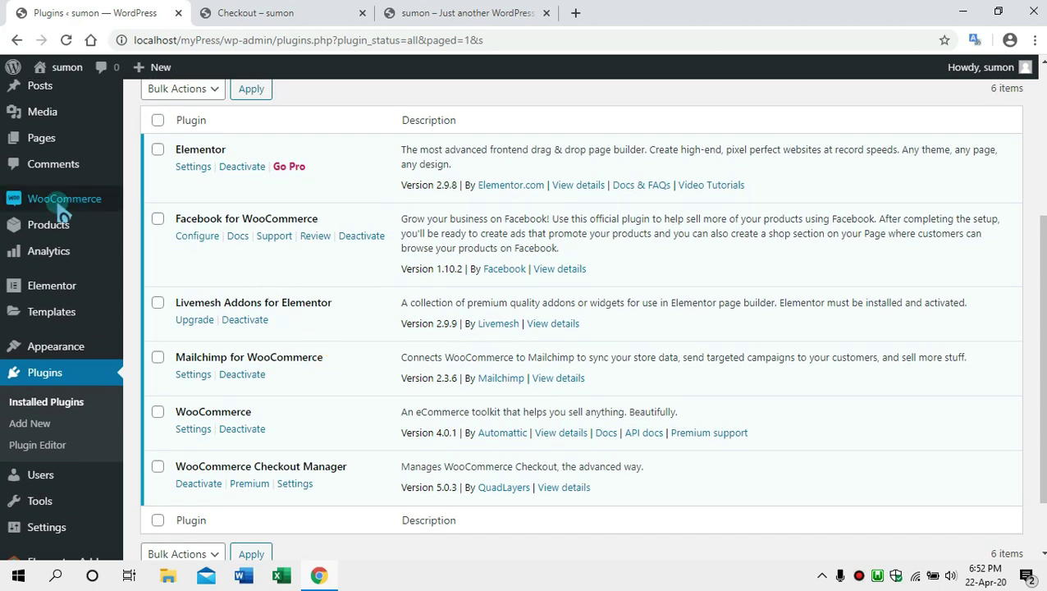
mouse_move(64, 211)
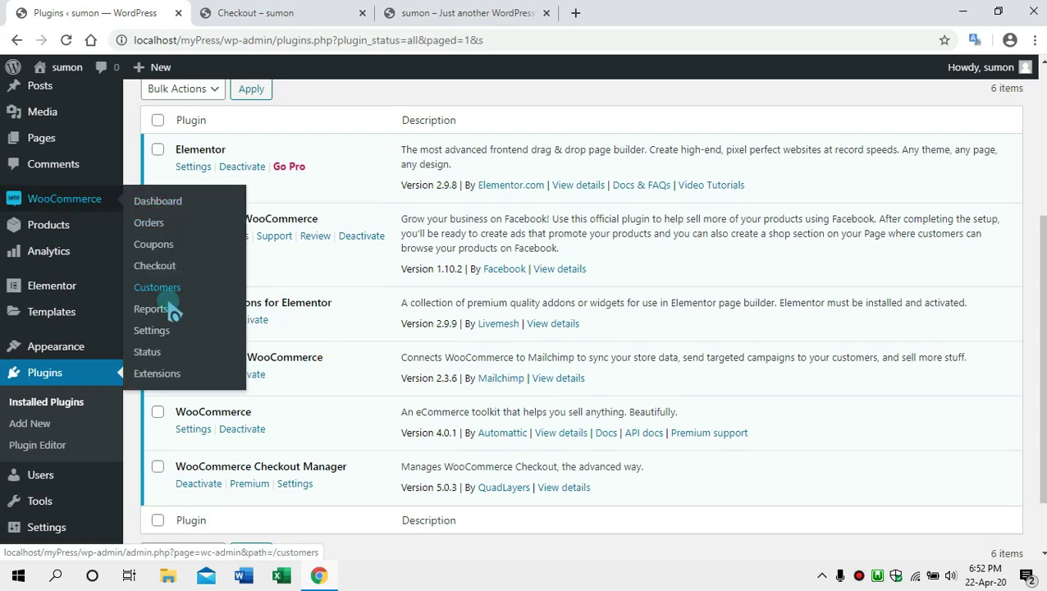
left_click(145, 269)
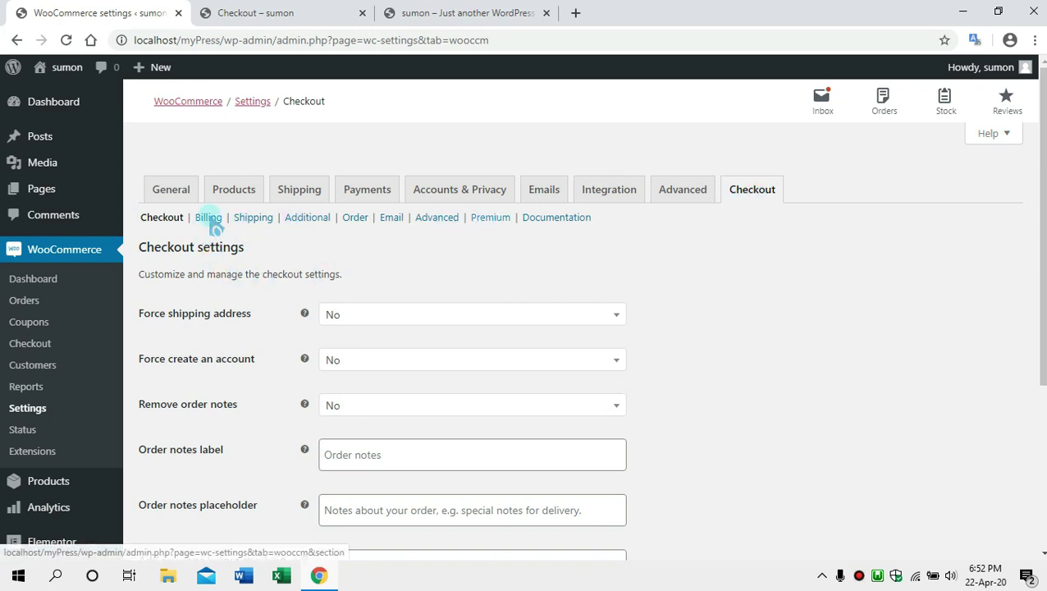
Open the Billing section of the Checkout settings and compare its field list with the form on the Checkout page.
scroll(451, 257, "down", 3)
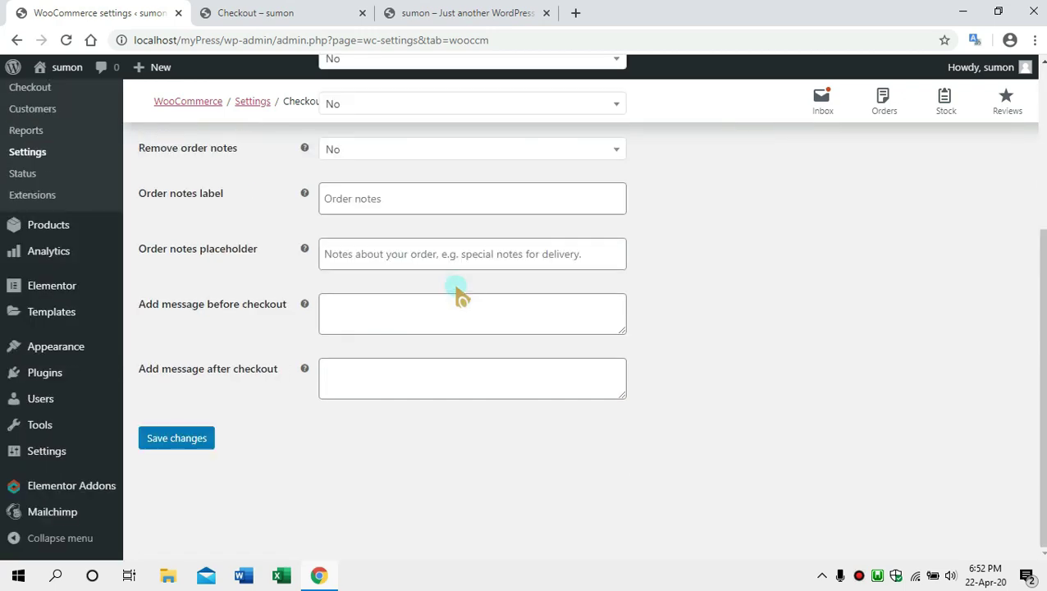
scroll(451, 299, "up", 3)
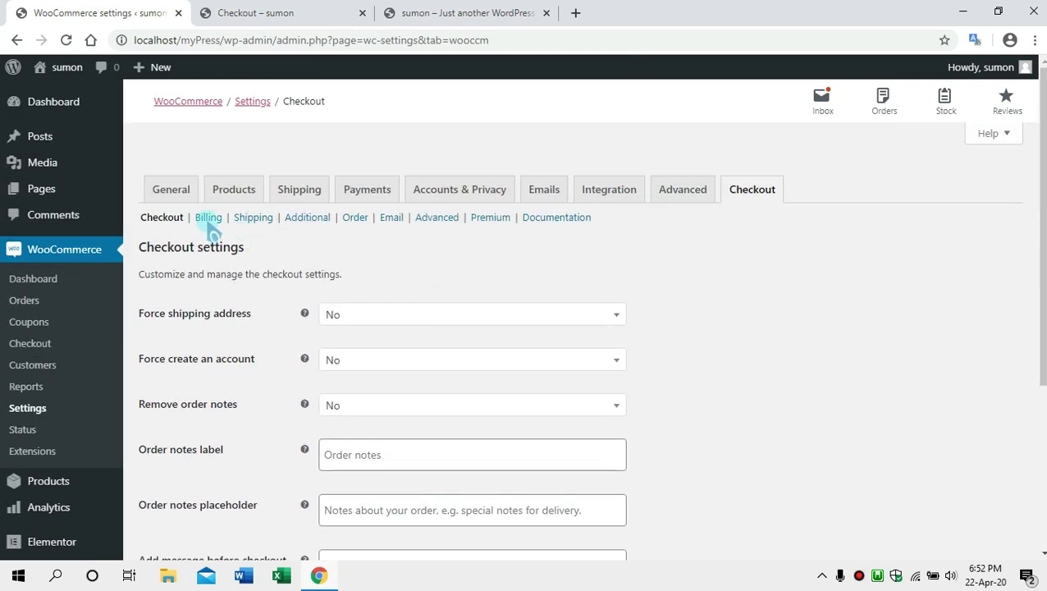
left_click(208, 218)
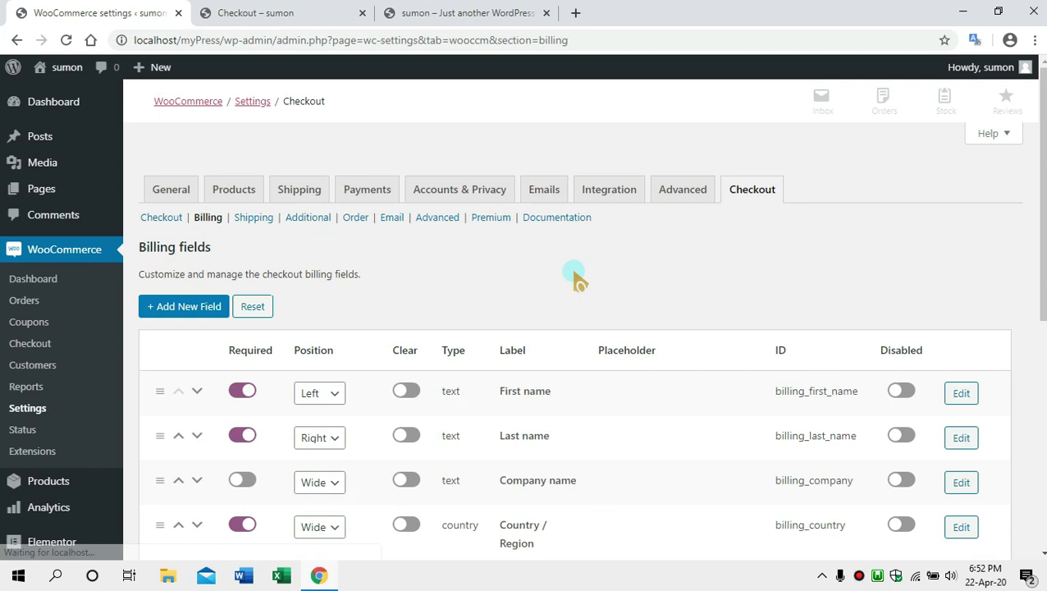
scroll(574, 283, "down", 5)
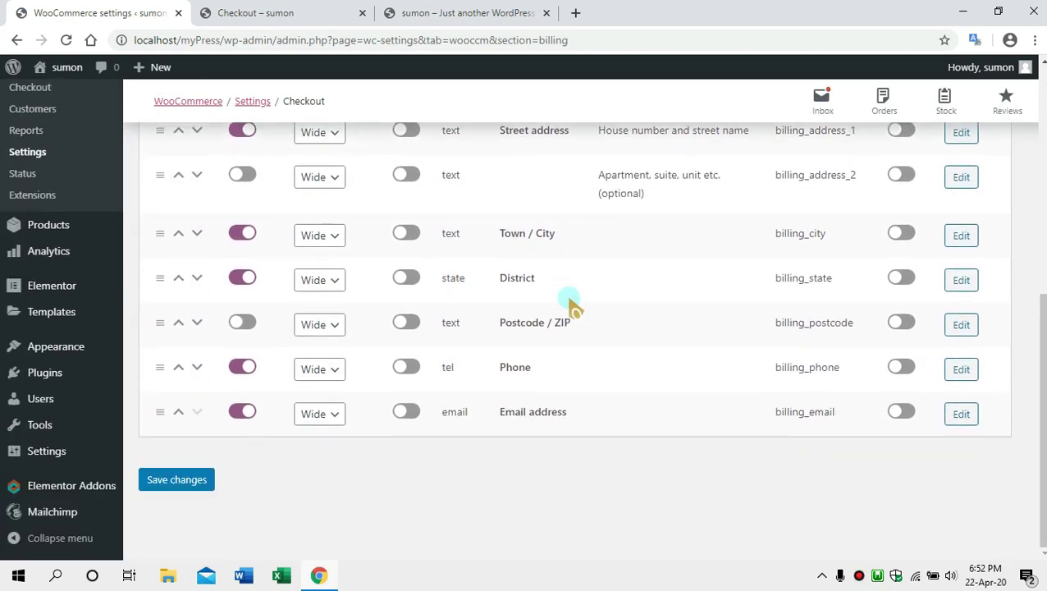
scroll(571, 303, "up", 5)
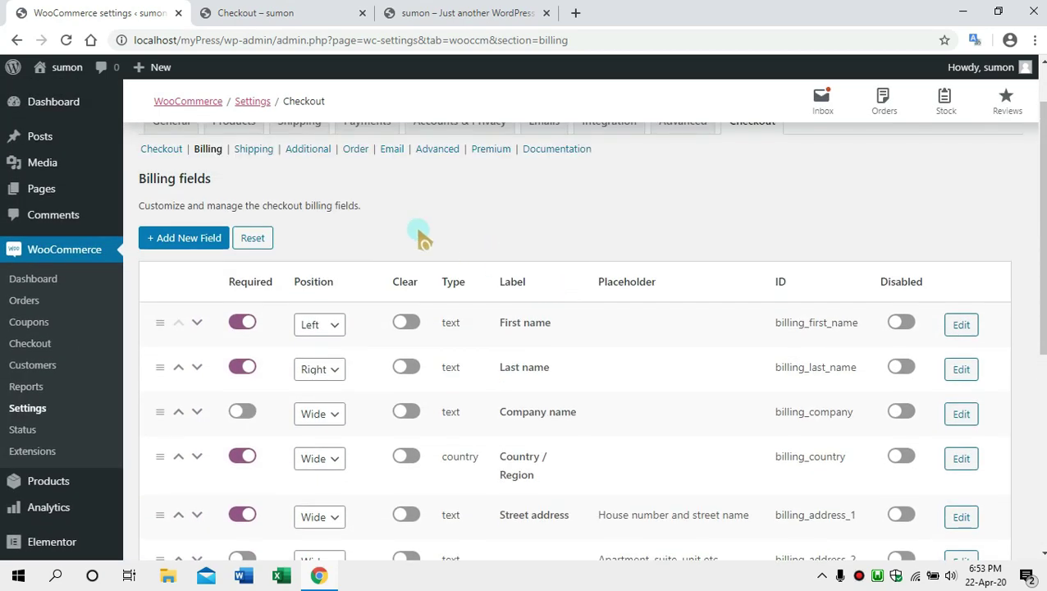
scroll(421, 246, "down", 2)
scroll(423, 213, "up", 2)
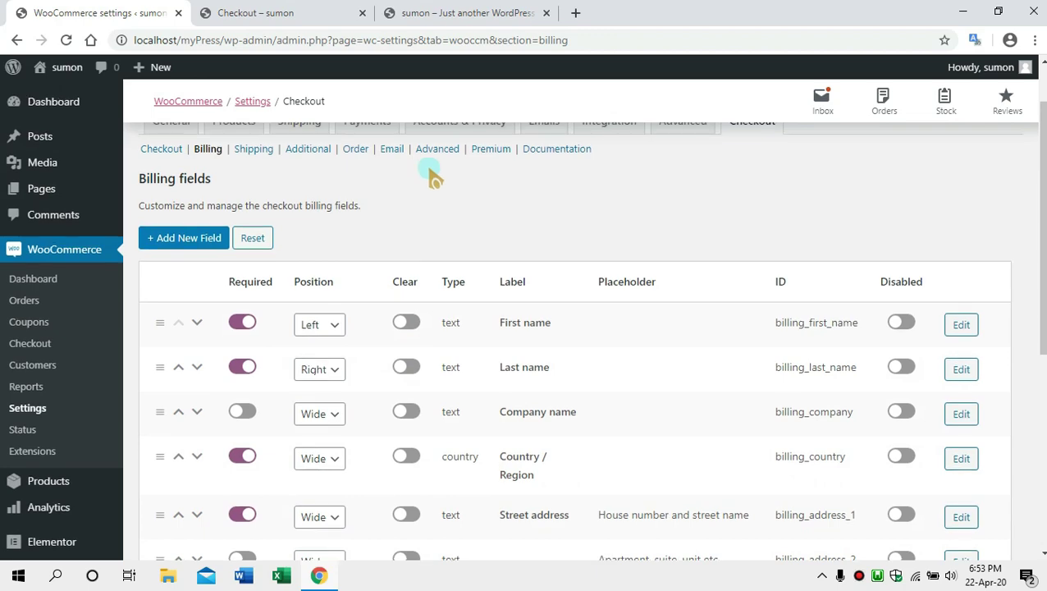
left_click(279, 14)
scroll(295, 264, "up", 4)
scroll(332, 295, "up", 6)
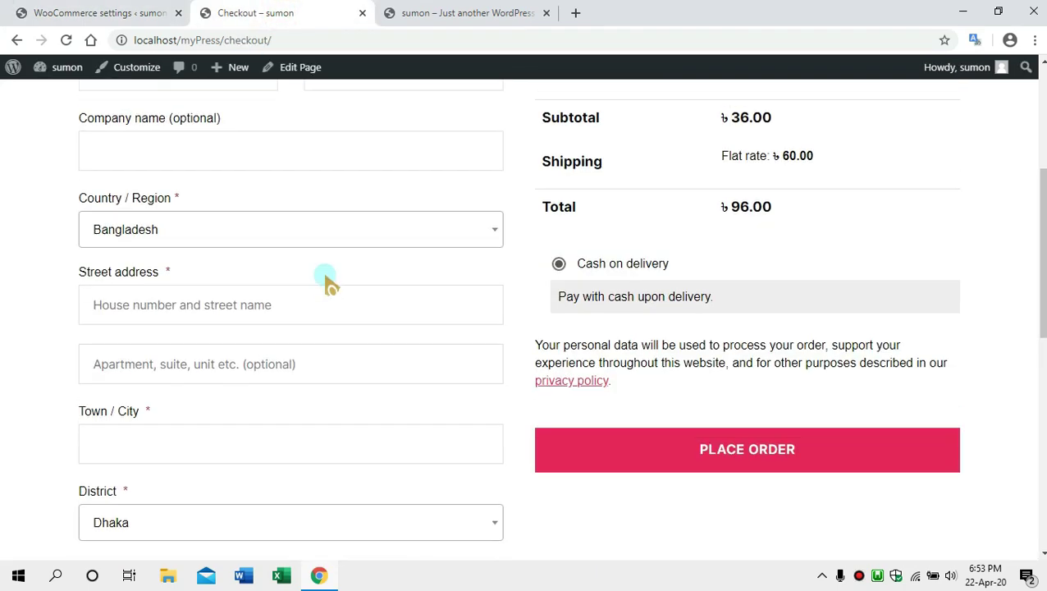
left_click(151, 23)
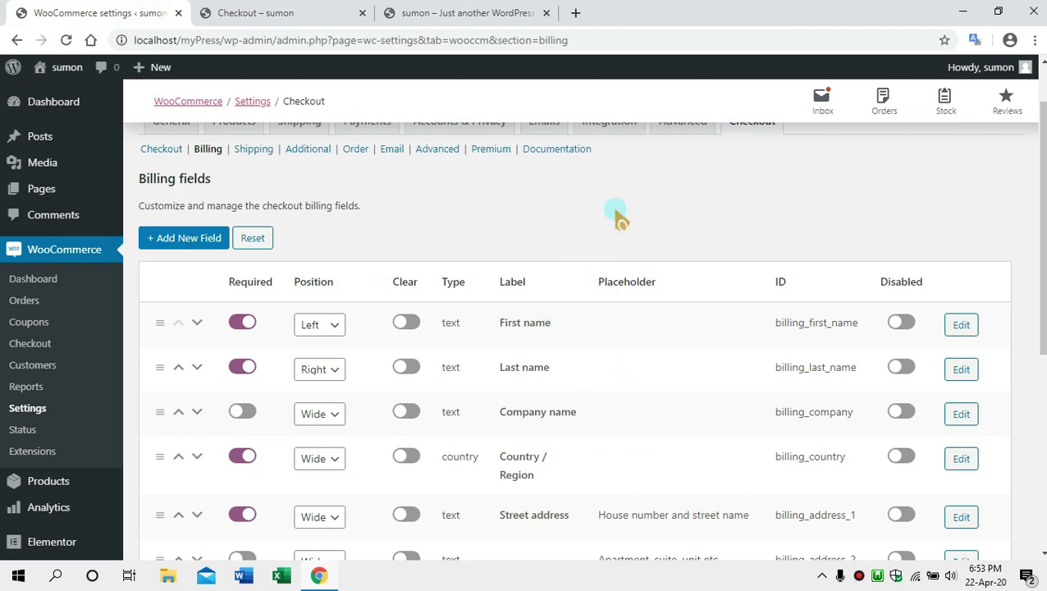
Disable the Last name and Company name fields in the billing fields list.
scroll(684, 334, "down", 1)
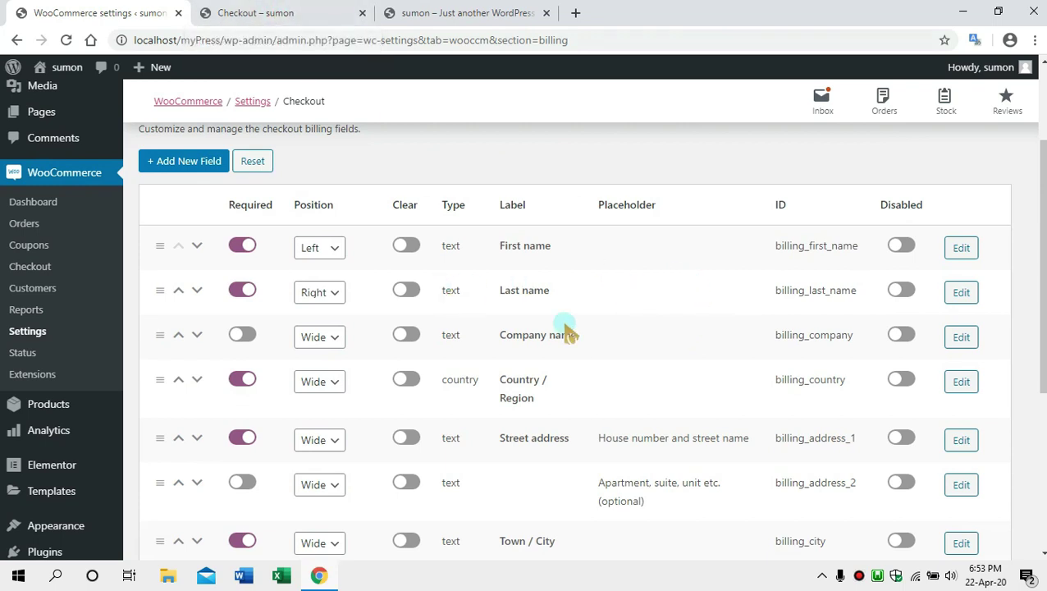
left_click(244, 247)
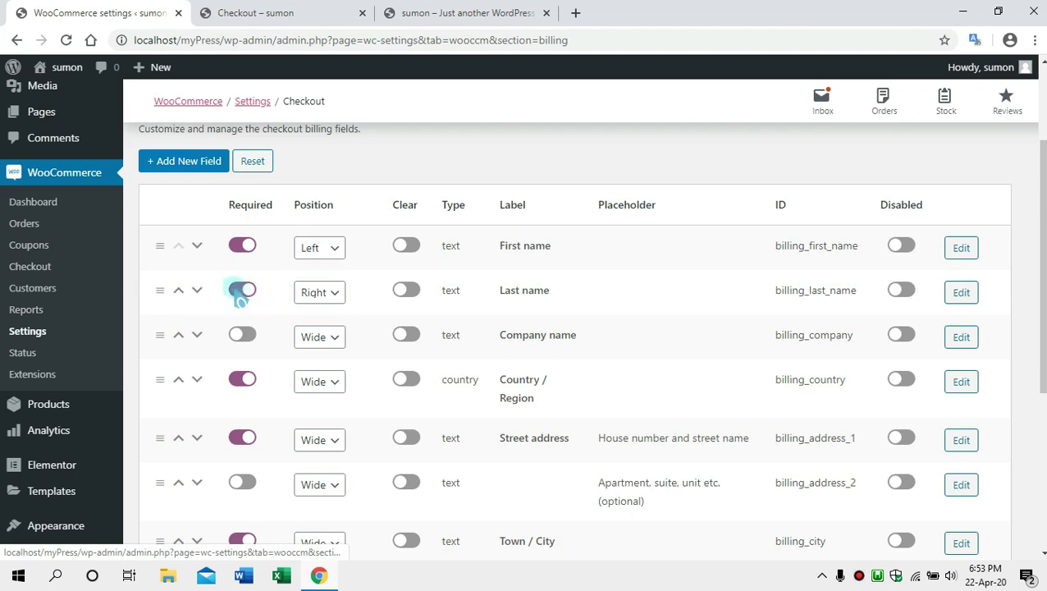
left_click(911, 294)
left_click(902, 335)
Disable the optional apartment/suite address line and the Town / City field in the billing fields list.
scroll(689, 336, "down", 1)
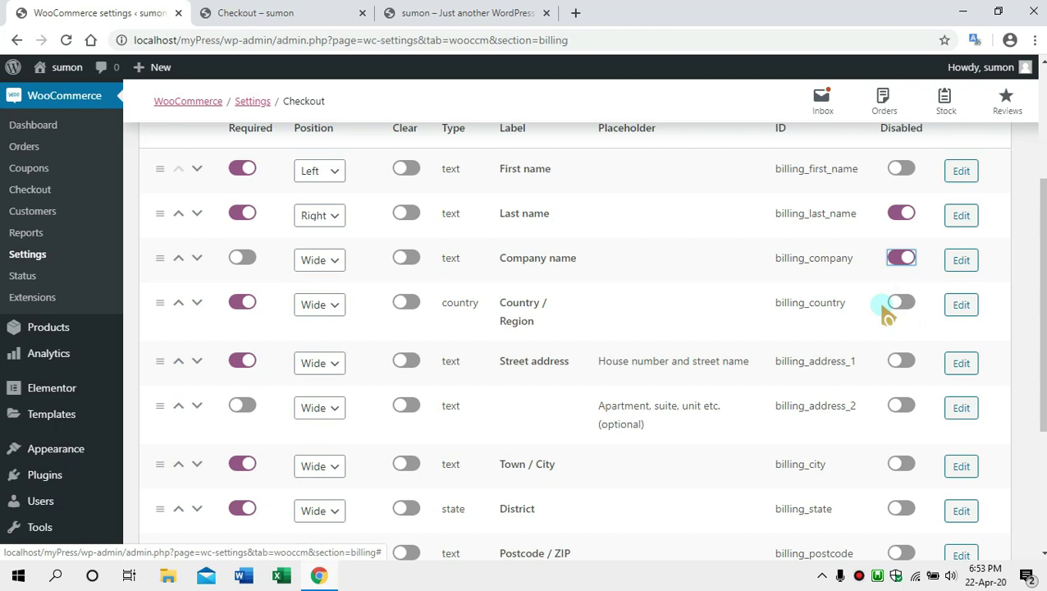
scroll(821, 305, "down", 1)
left_click(902, 330)
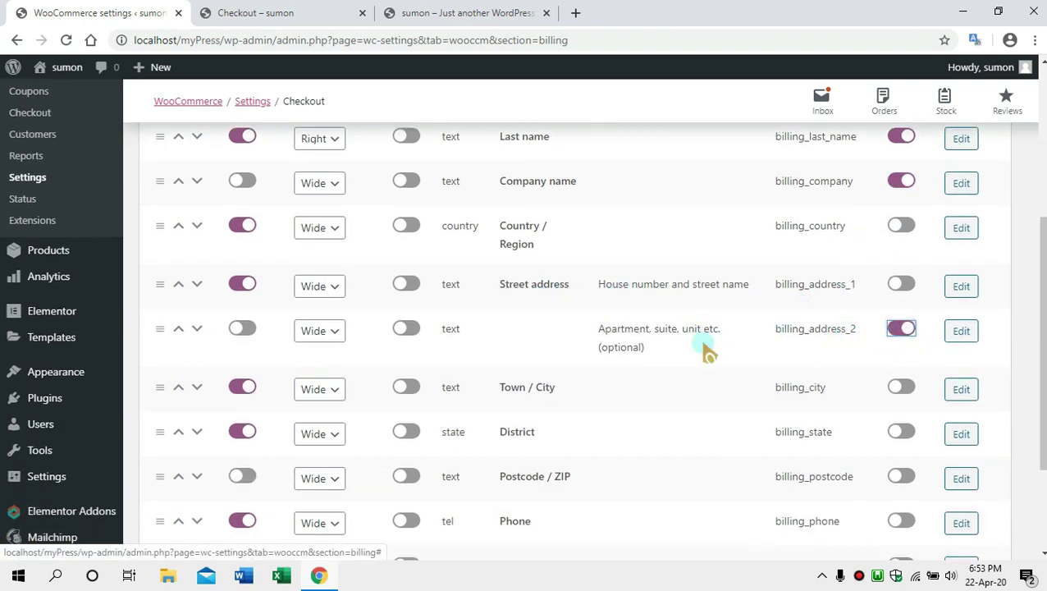
scroll(673, 357, "down", 1)
left_click(906, 312)
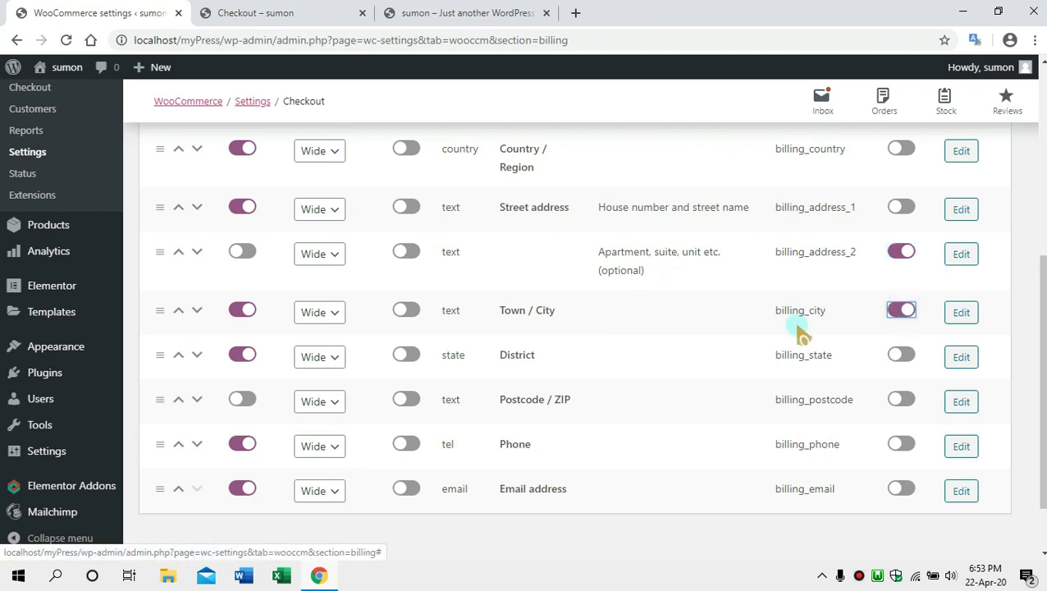
scroll(640, 336, "down", 1)
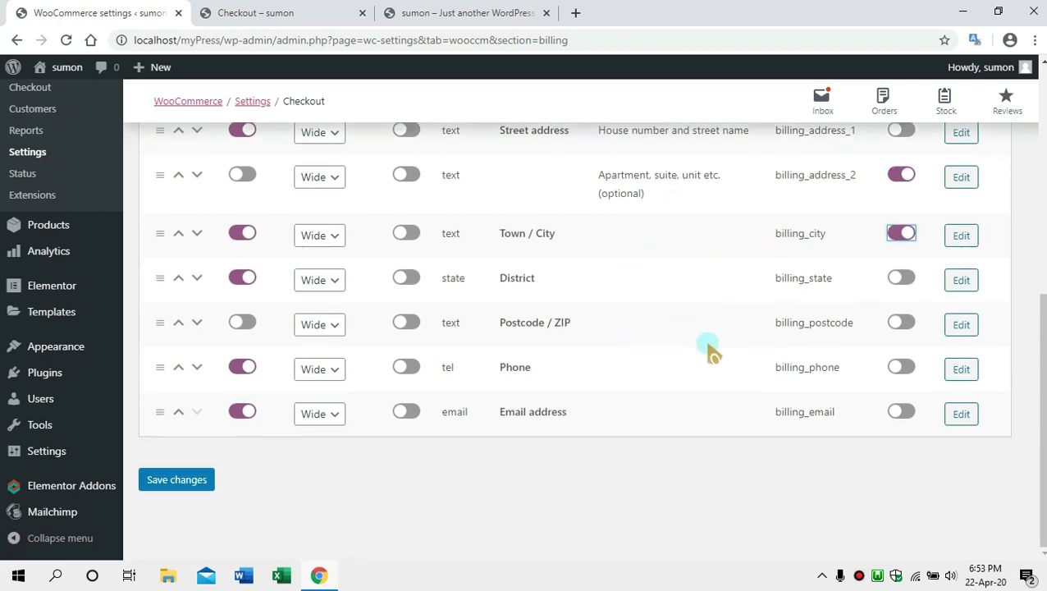
Save the disabled billing fields and reload the store's Checkout page.
left_click(177, 489)
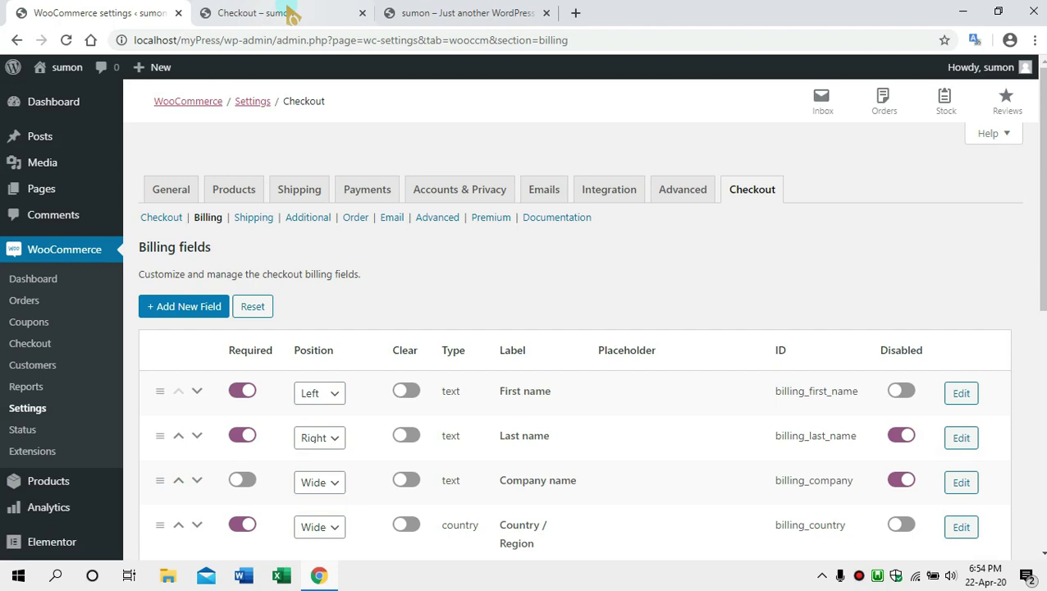
left_click(291, 14)
scroll(325, 248, "down", 4)
scroll(343, 275, "up", 4)
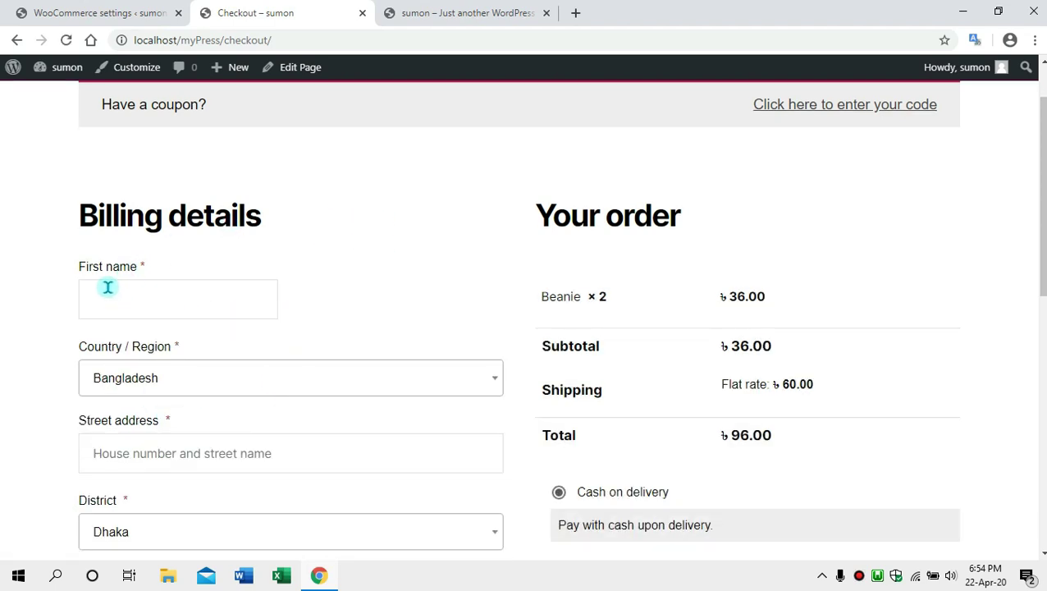
Examine the billing details form on the Checkout page to see which fields remain after the changes.
scroll(337, 302, "down", 1)
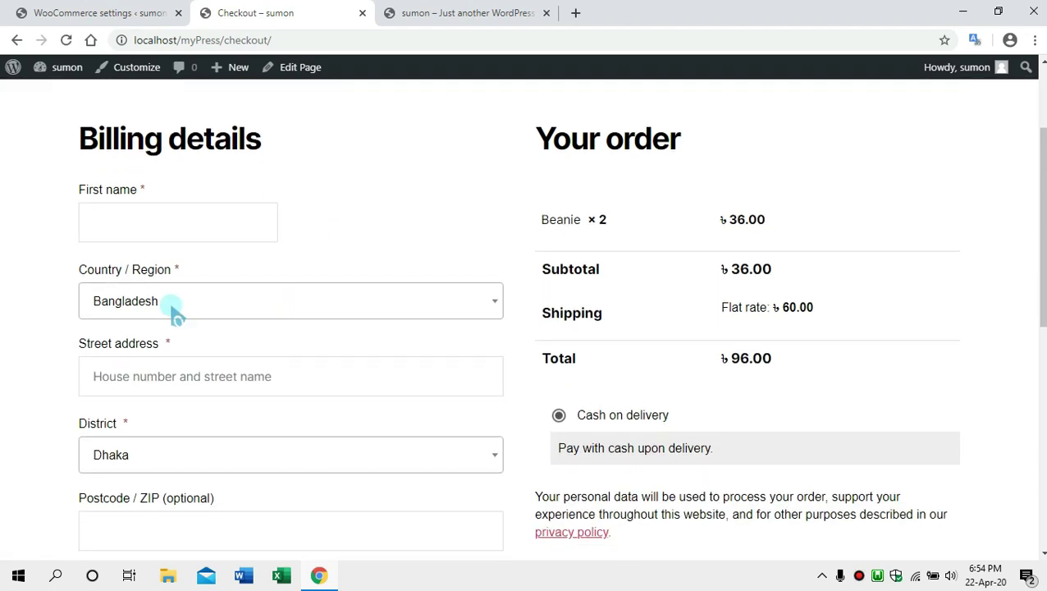
scroll(188, 305, "down", 2)
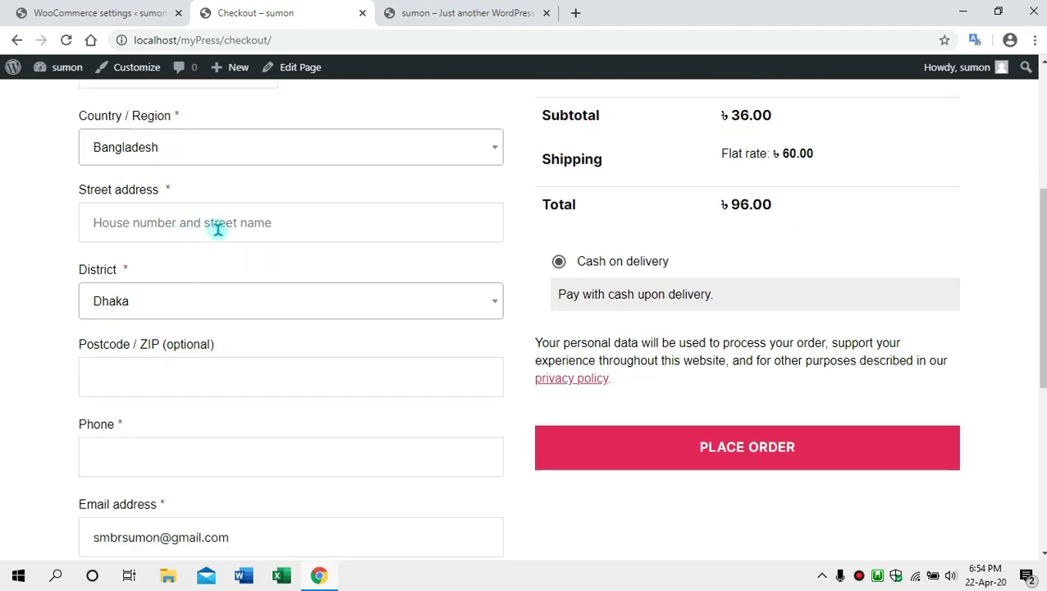
scroll(223, 256, "down", 2)
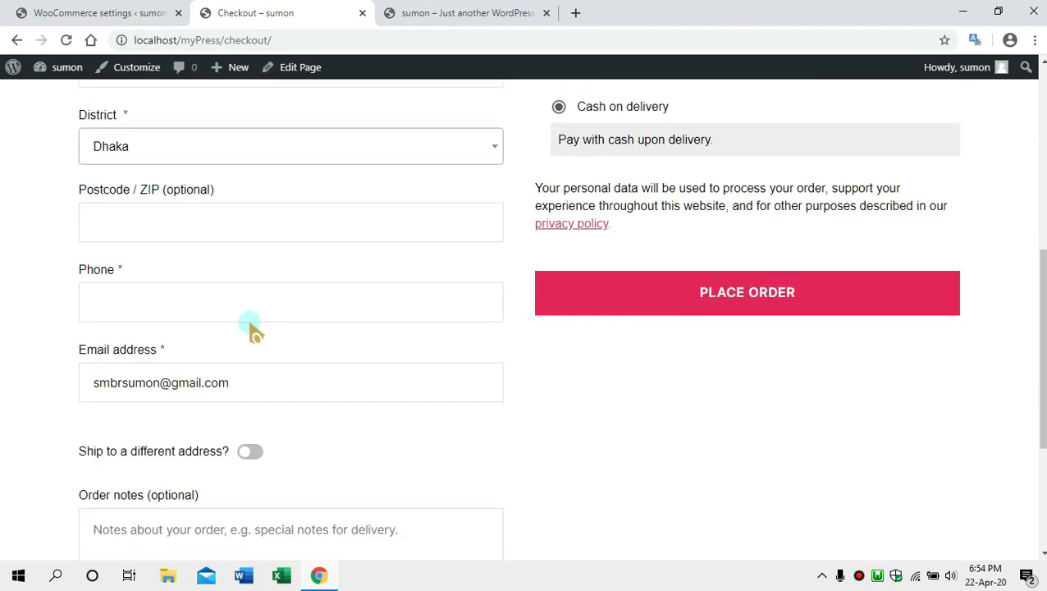
scroll(252, 332, "down", 3)
scroll(361, 289, "up", 6)
scroll(357, 281, "down", 1)
scroll(355, 281, "down", 1)
scroll(325, 284, "down", 2)
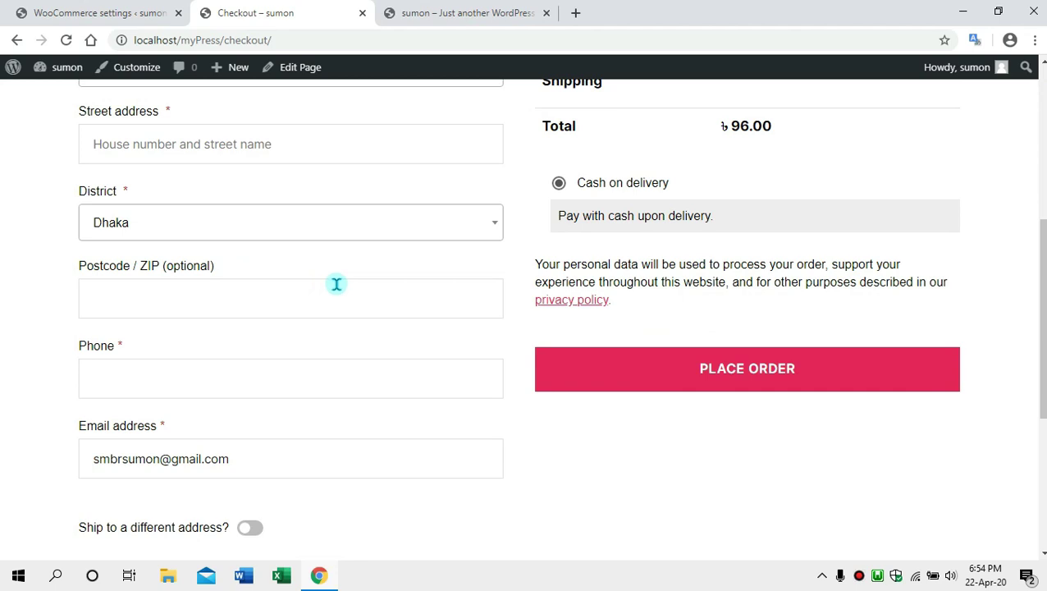
scroll(381, 367, "up", 3)
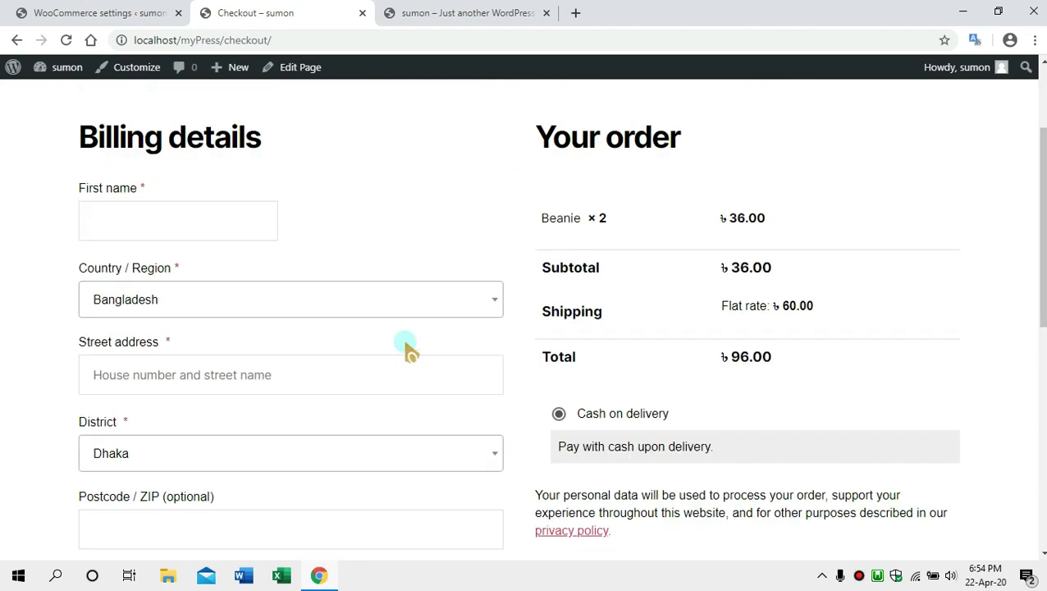
In the billing fields settings, relabel the First name field "Name" with the placeholder "Your name here!" and save it.
left_click(90, 12)
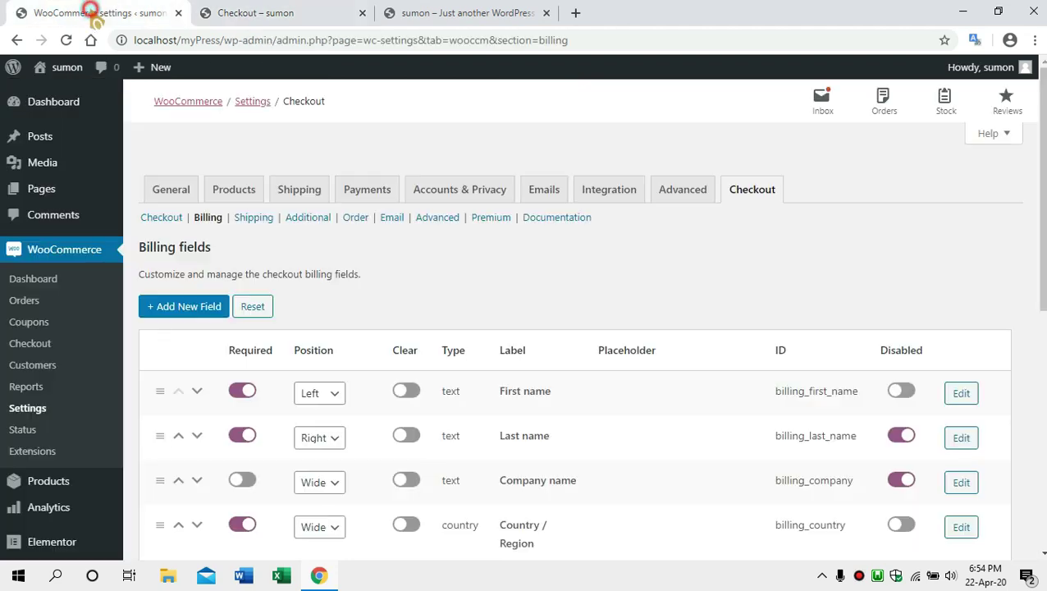
scroll(562, 328, "down", 2)
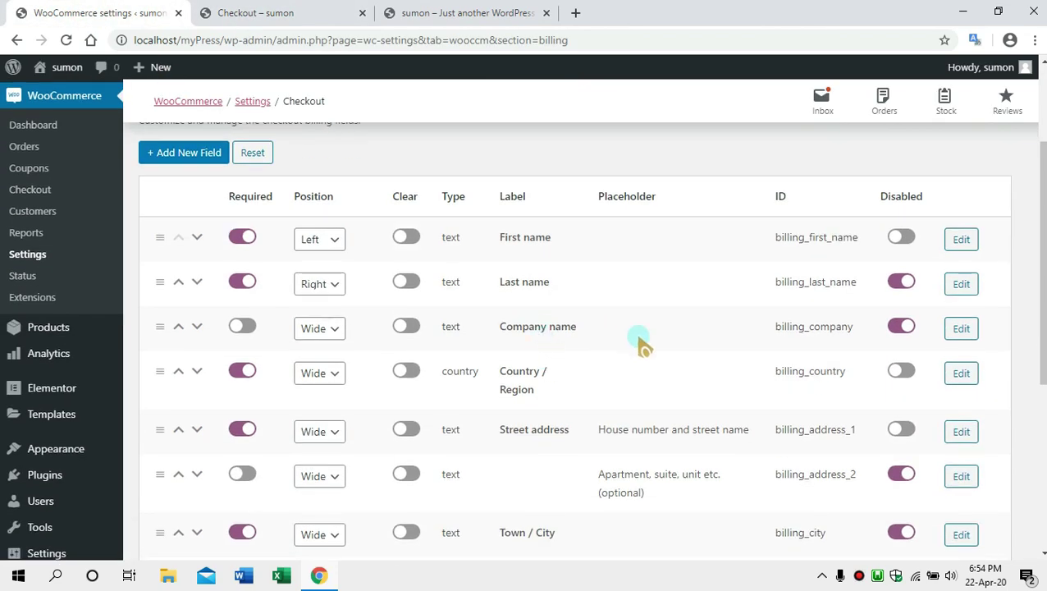
left_click(255, 14)
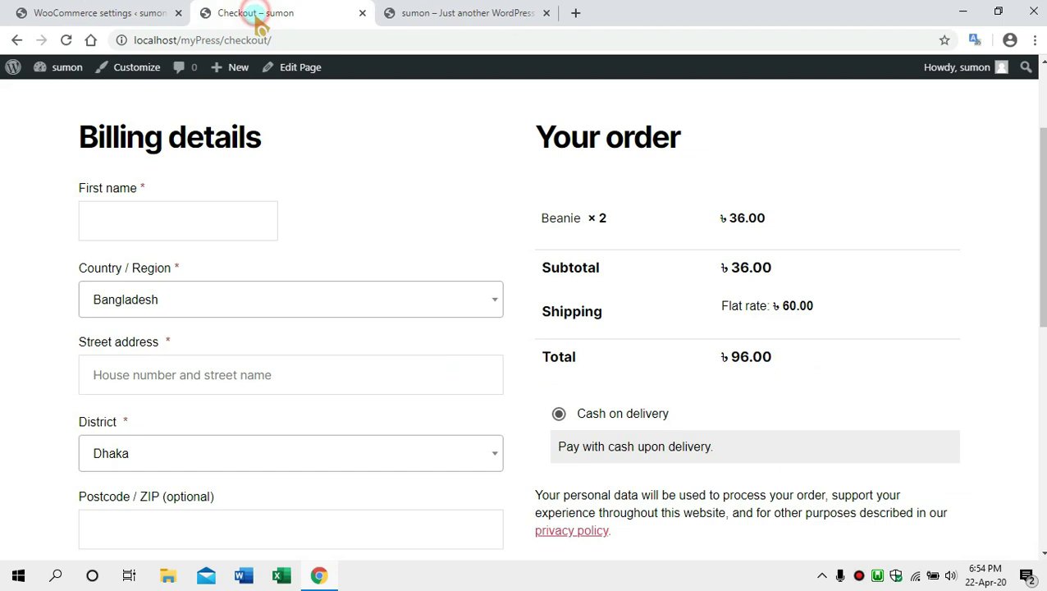
left_click(104, 14)
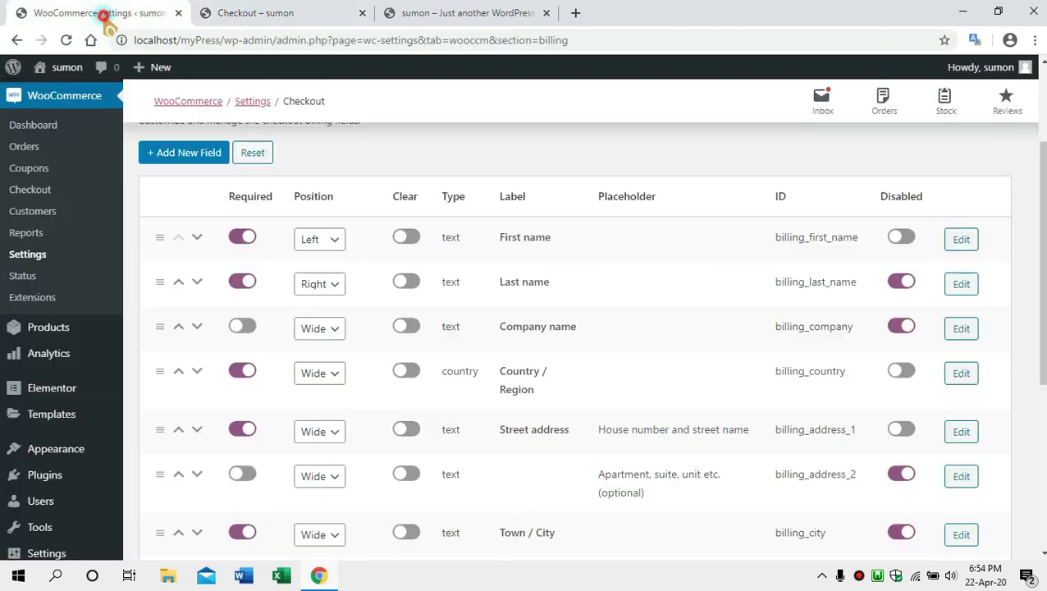
left_click(962, 239)
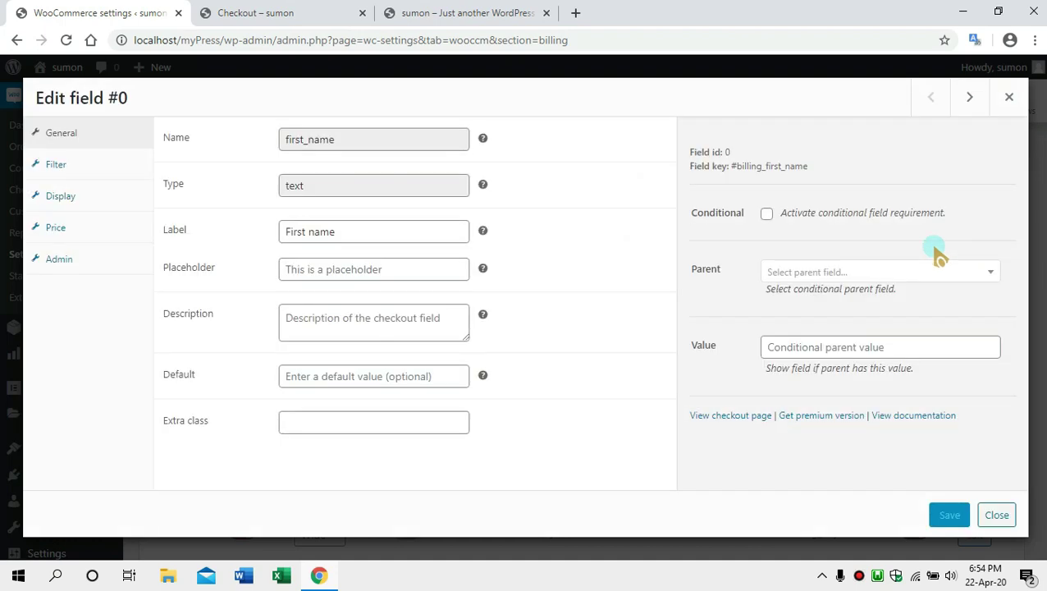
left_click(308, 231)
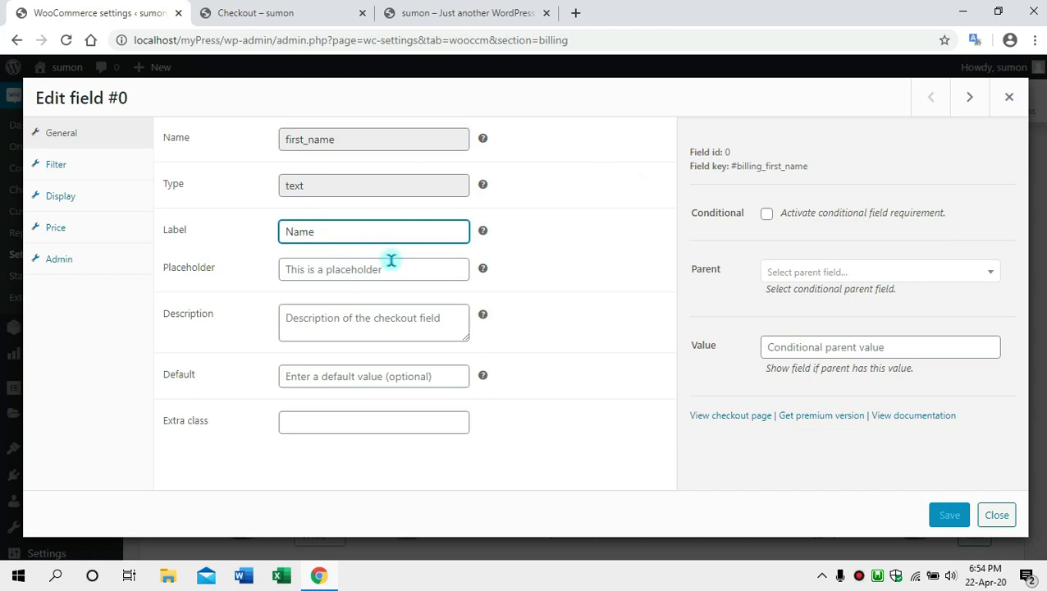
left_click(391, 261)
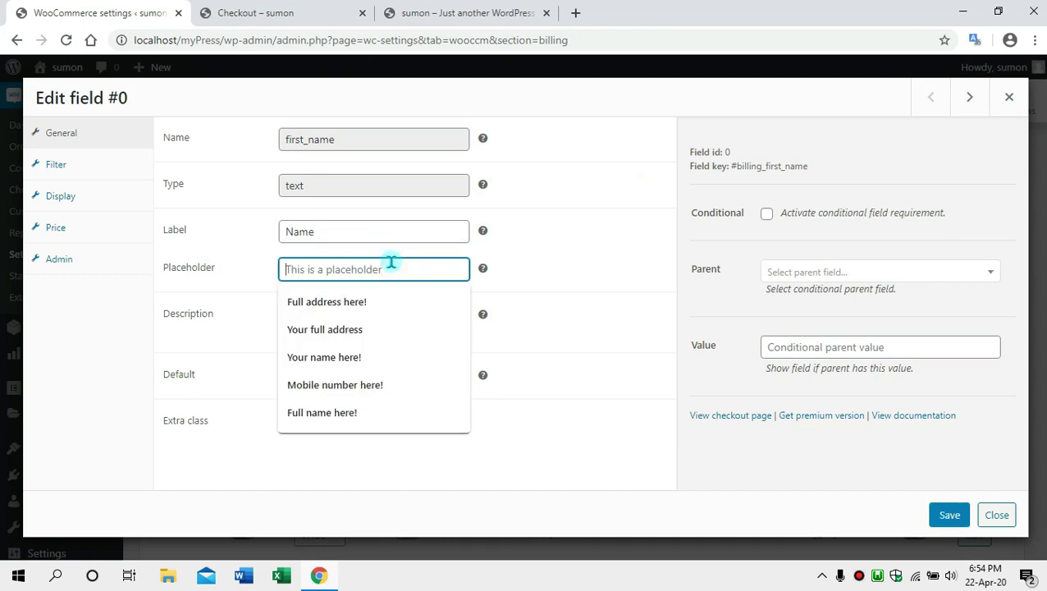
left_click(397, 358)
left_click(951, 516)
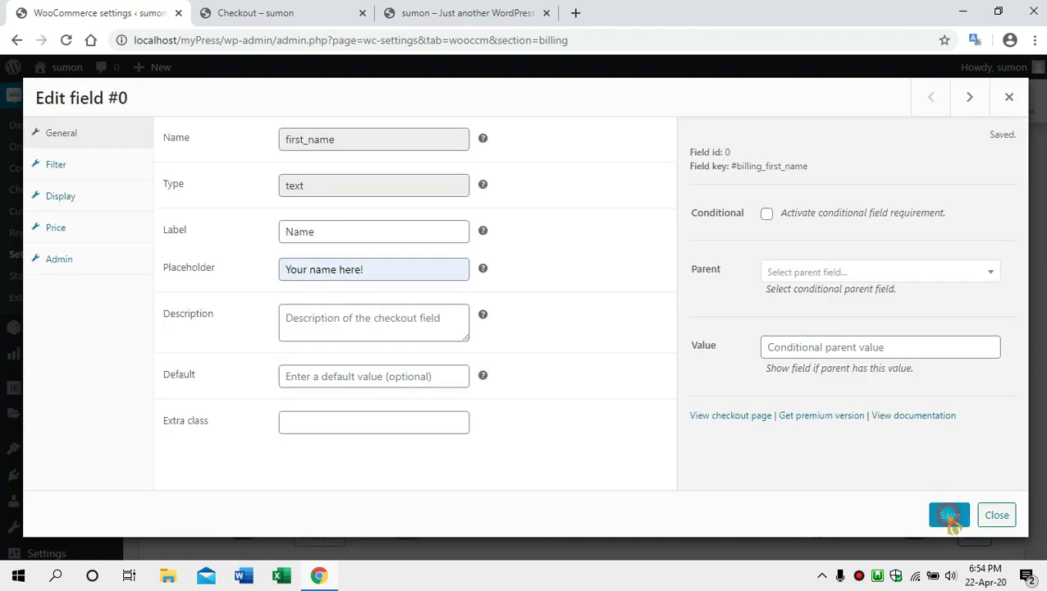
left_click(1009, 96)
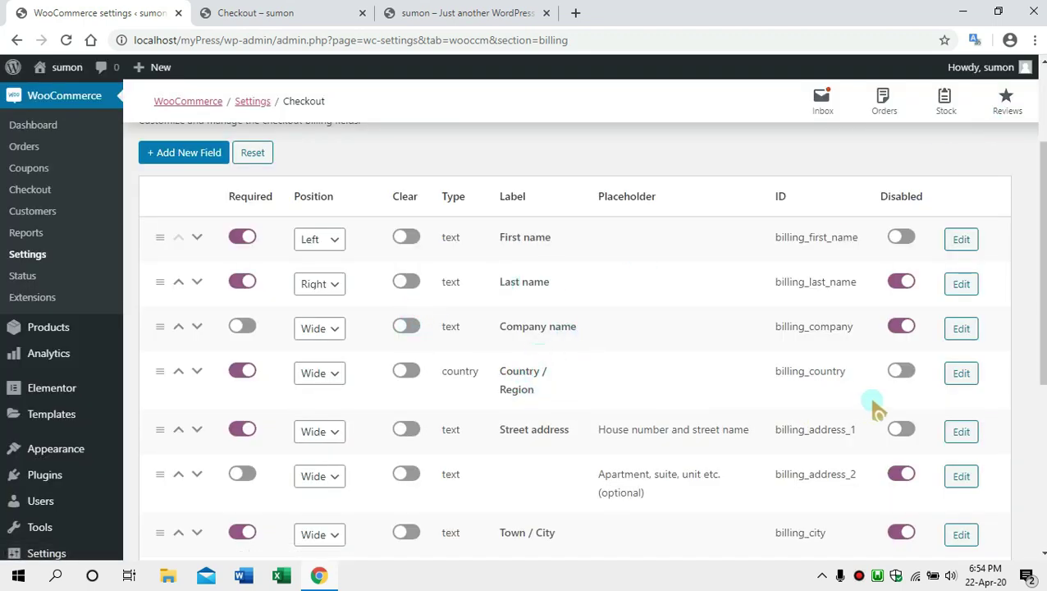
Change the label of the Country / Region billing field to "Country" and save the field.
left_click(962, 373)
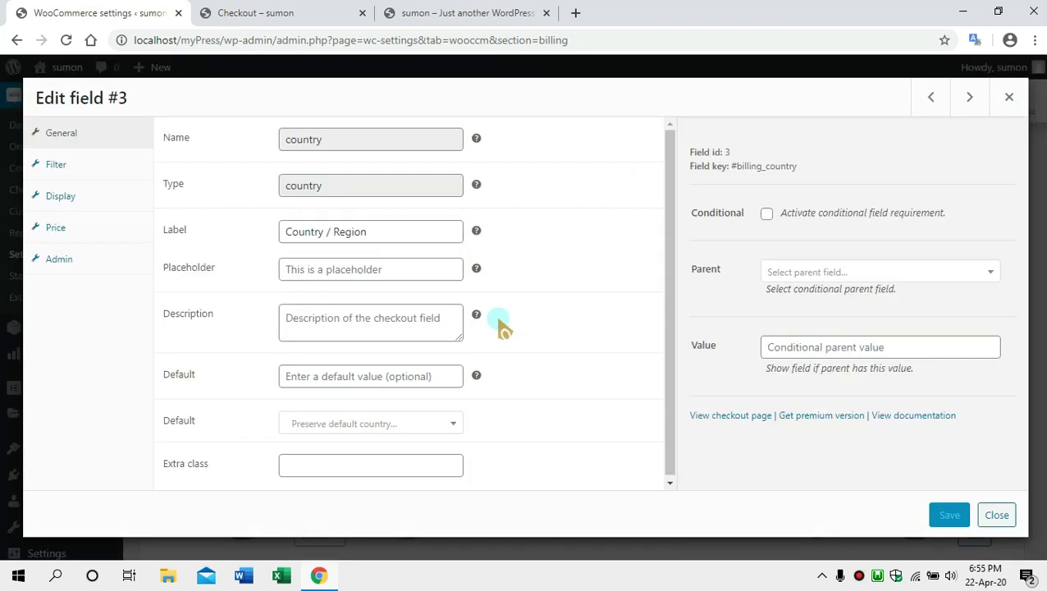
left_click(410, 231)
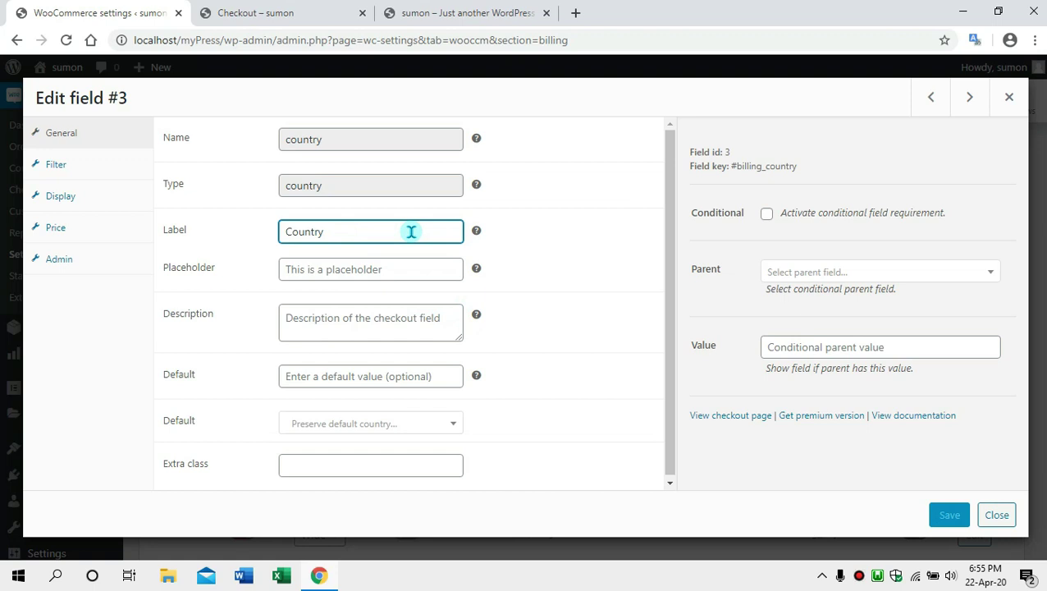
left_click(704, 517)
left_click(948, 515)
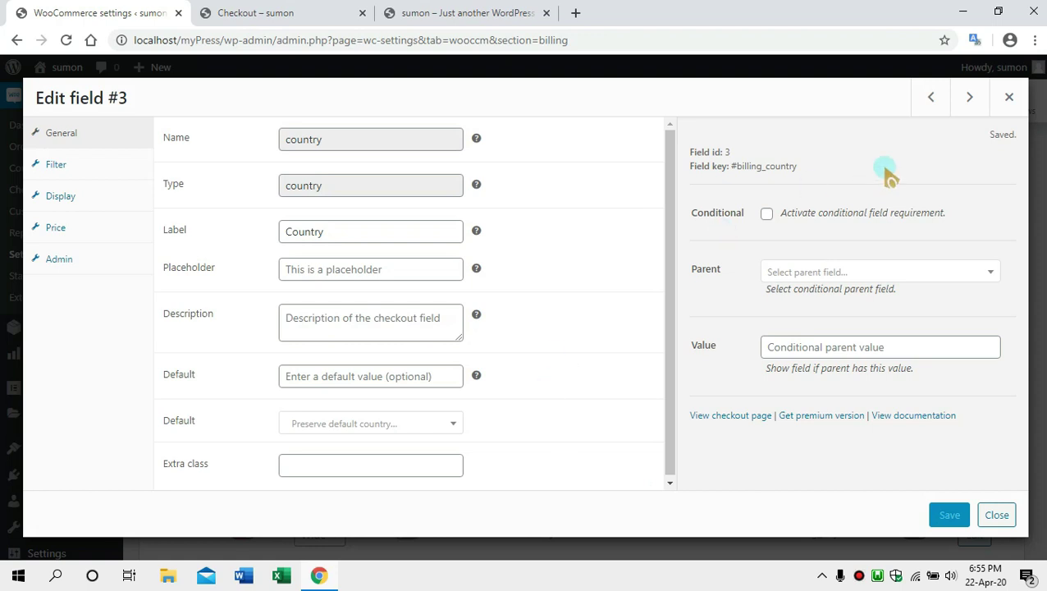
left_click(1010, 97)
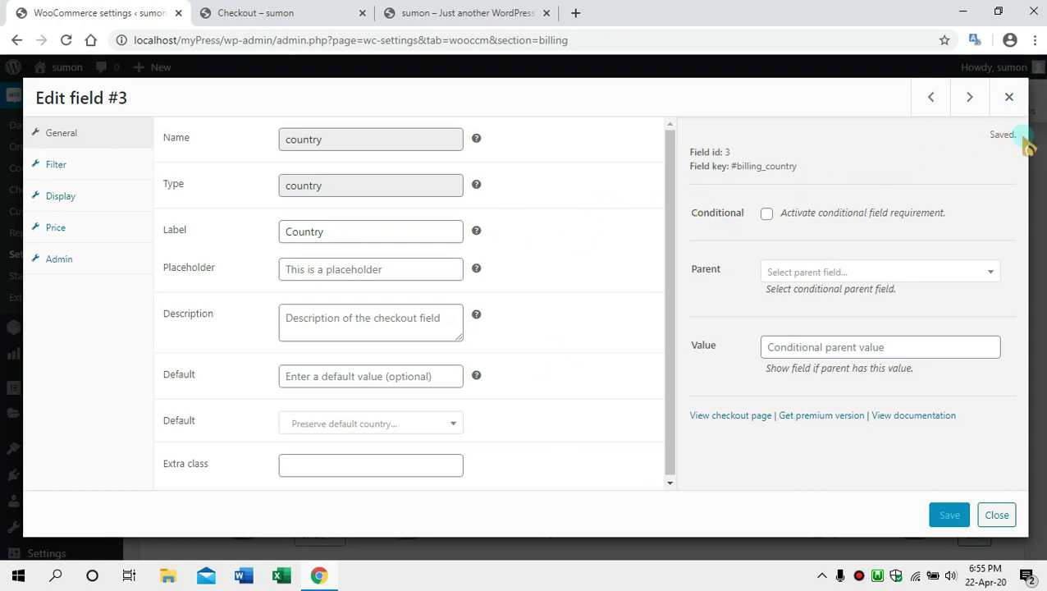
left_click(1011, 99)
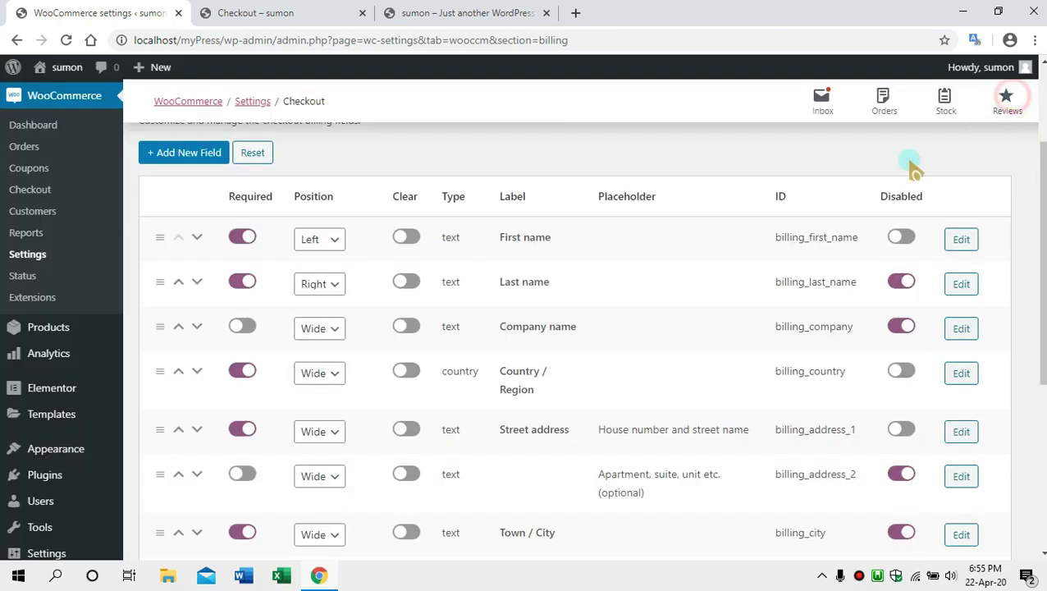
Relabel the Street address field "Address", set its placeholder to "Your full address!" and save the field.
scroll(669, 294, "down", 1)
scroll(663, 297, "down", 1)
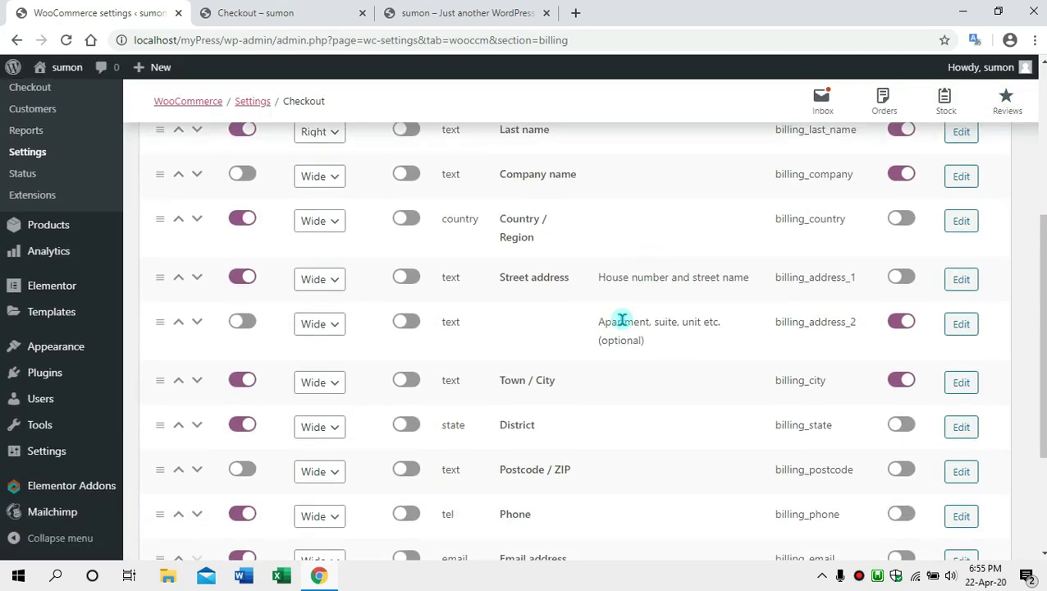
left_click(962, 279)
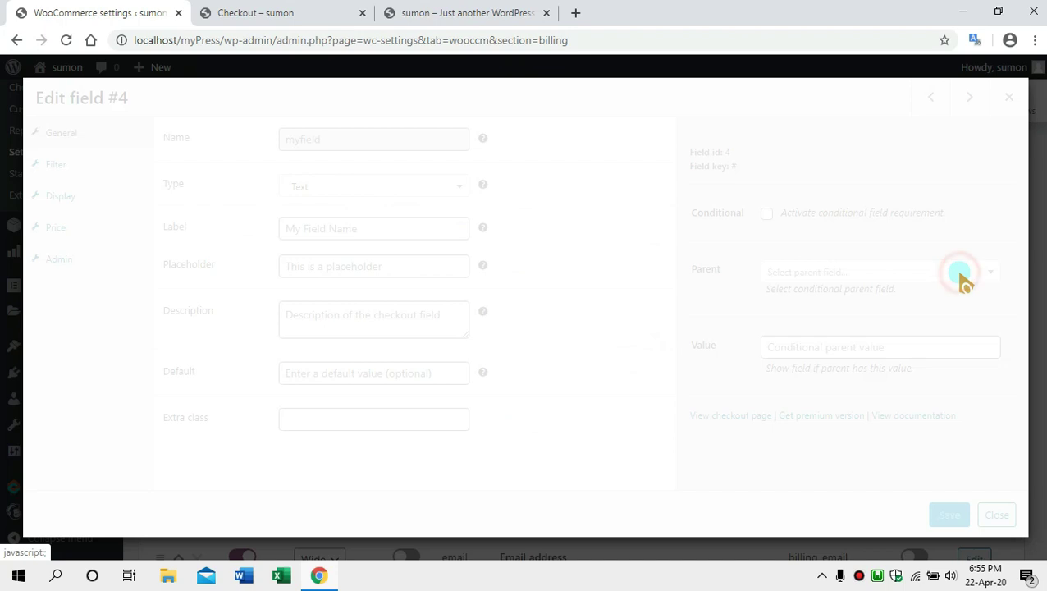
left_click(320, 233)
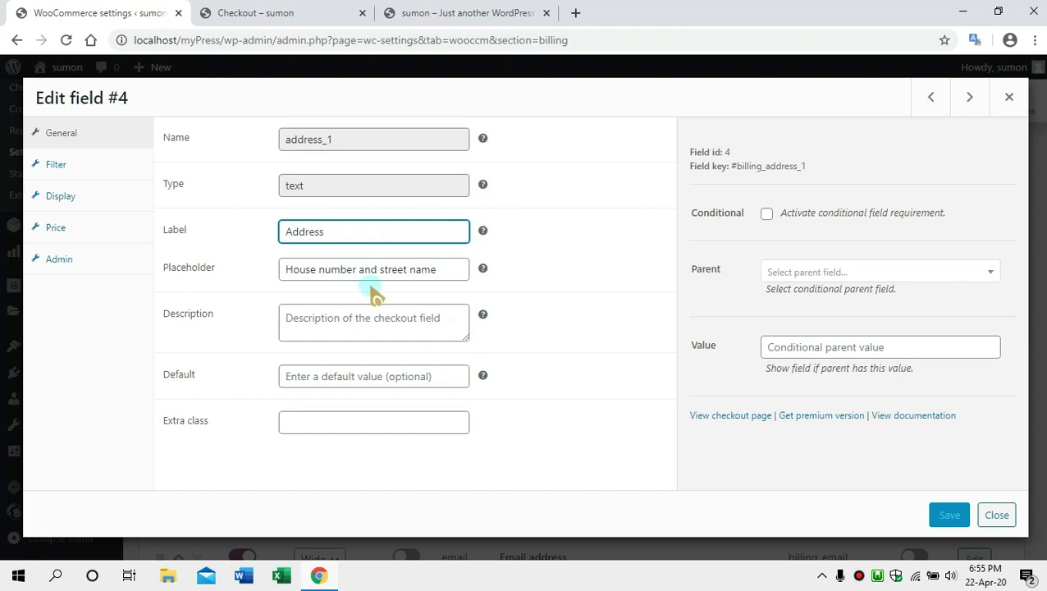
left_click(447, 270)
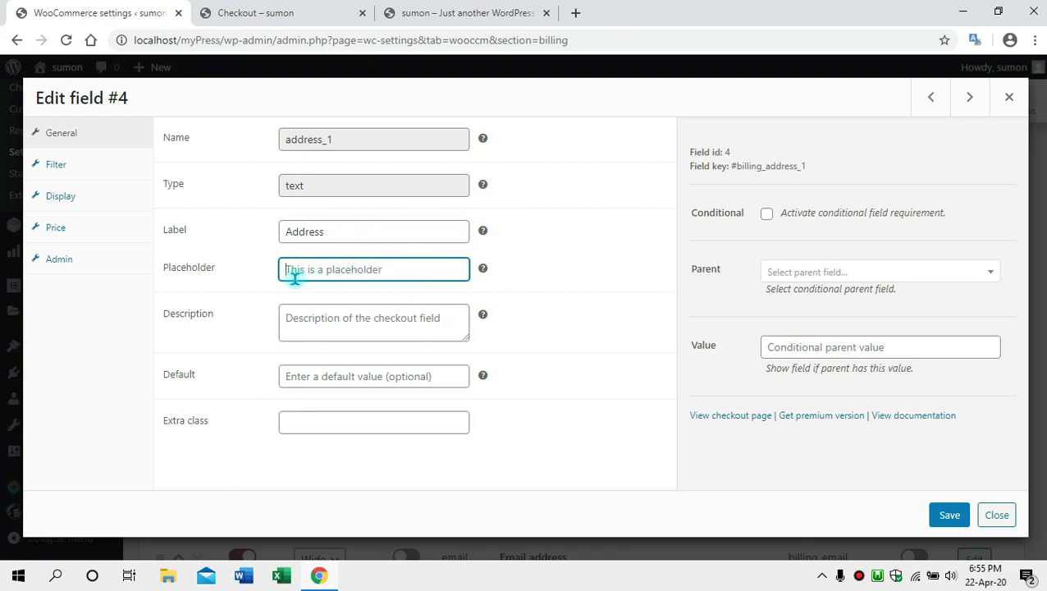
left_click(339, 265)
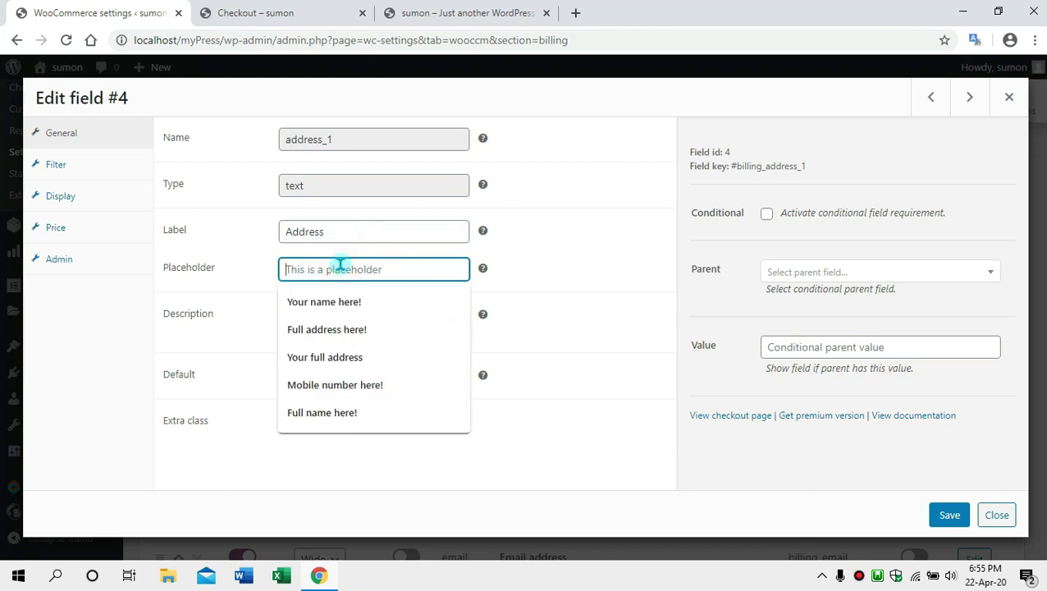
left_click(354, 365)
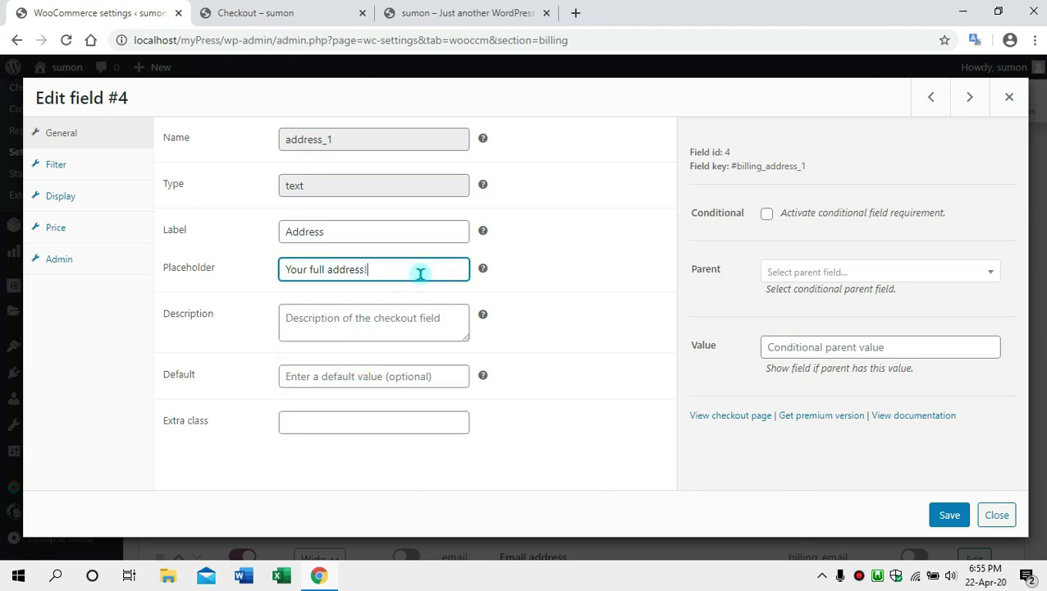
left_click(949, 514)
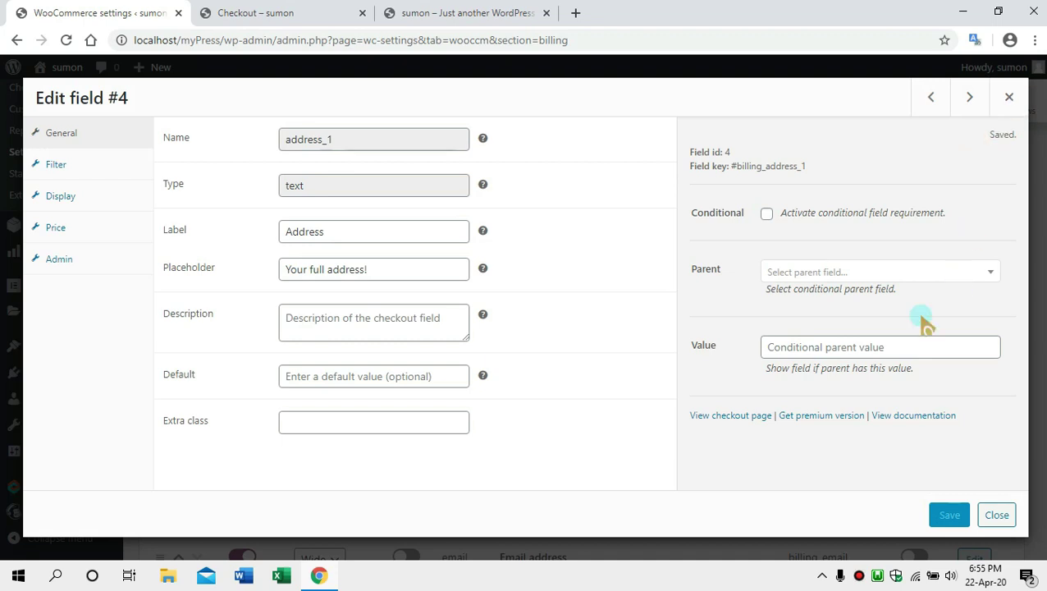
left_click(996, 514)
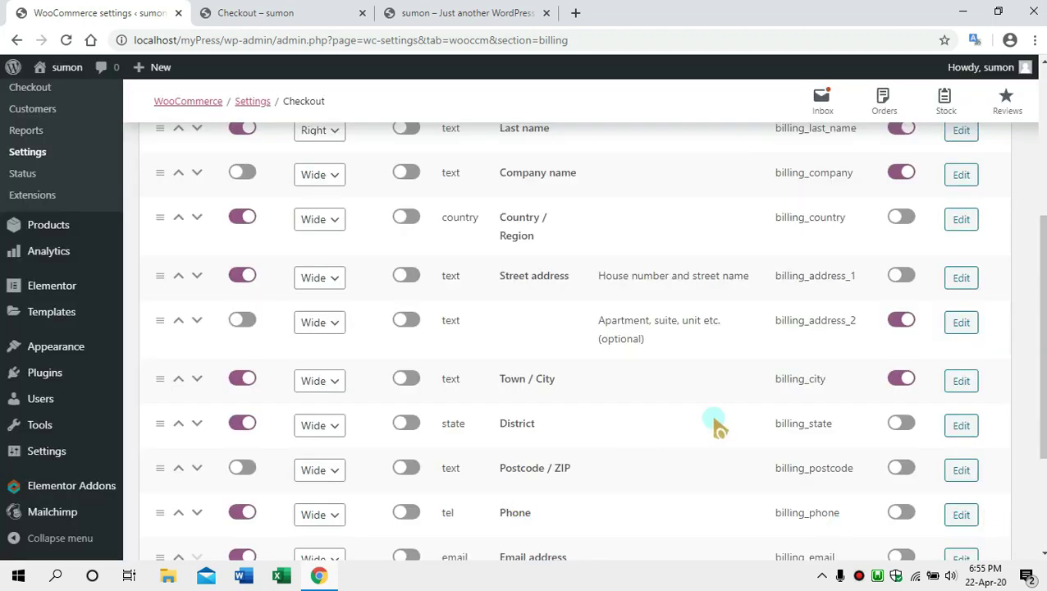
Save the billing settings and check the edited labels and placeholders in the fields list.
scroll(640, 406, "down", 1)
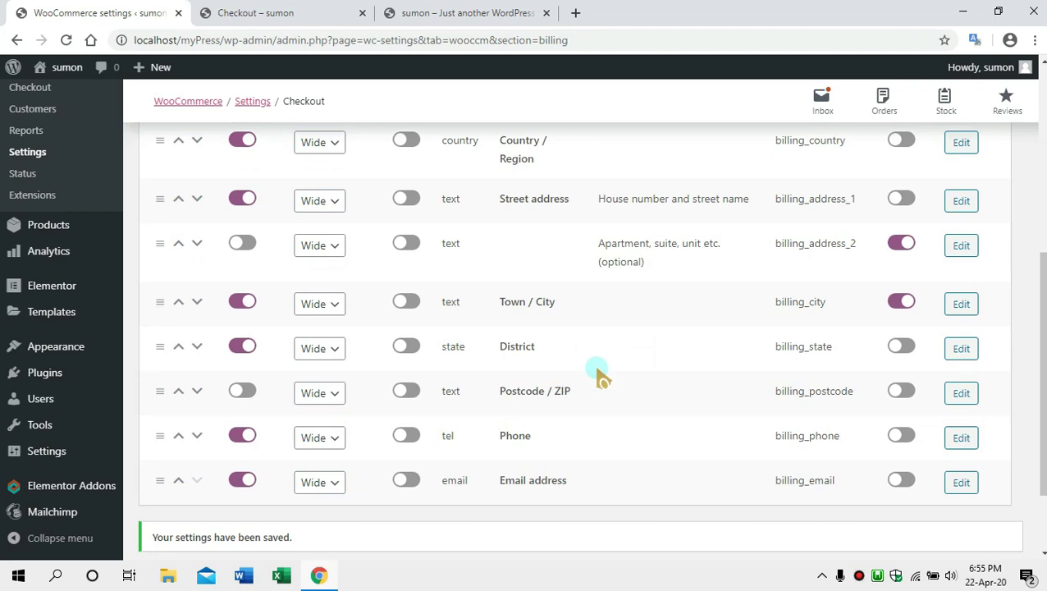
scroll(605, 404, "down", 1)
scroll(614, 408, "up", 1)
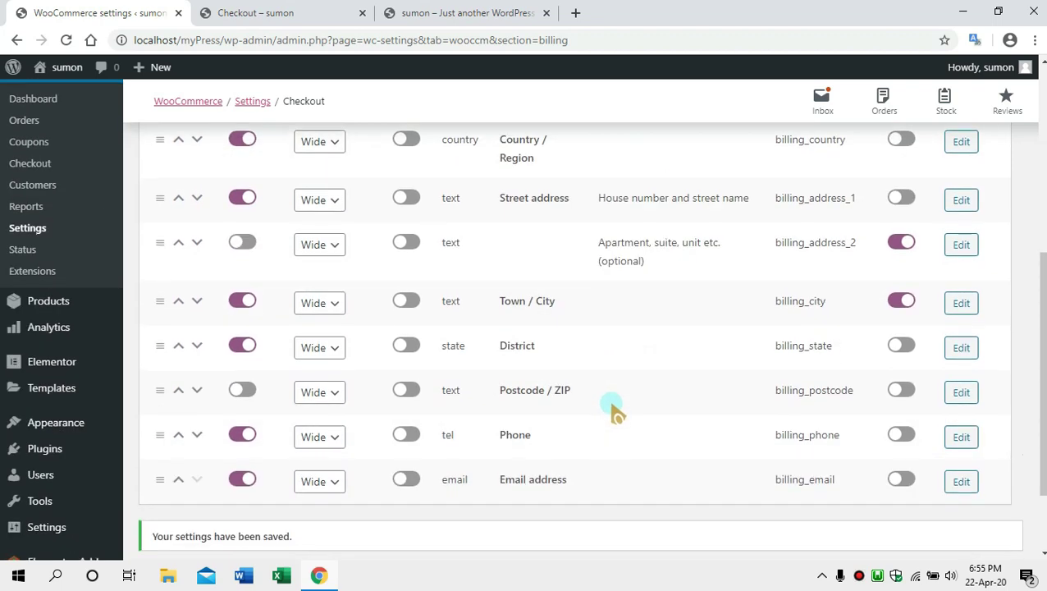
scroll(615, 411, "down", 1)
left_click(176, 511)
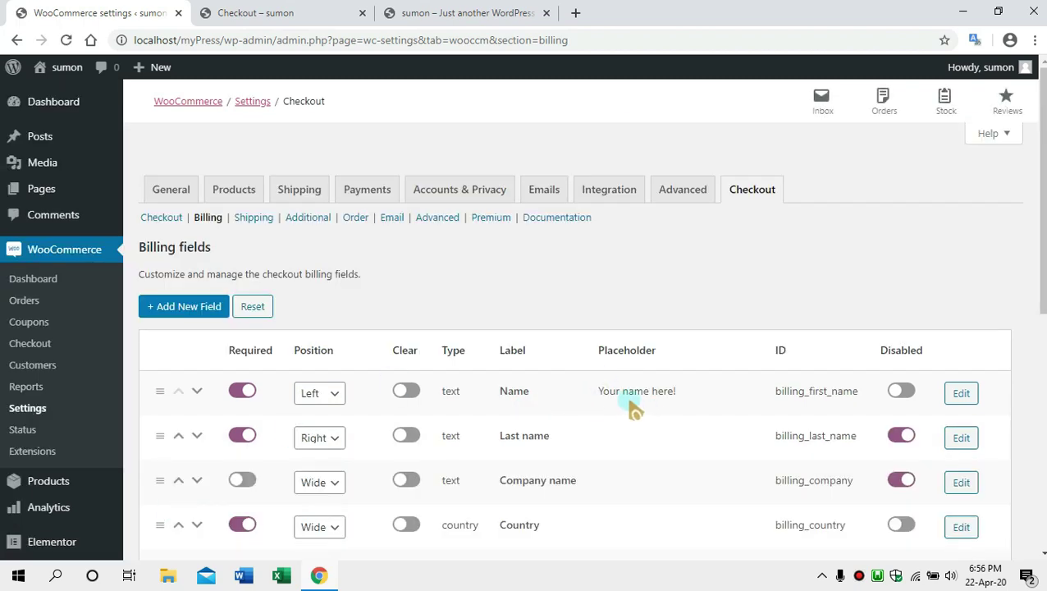
scroll(580, 356, "down", 1)
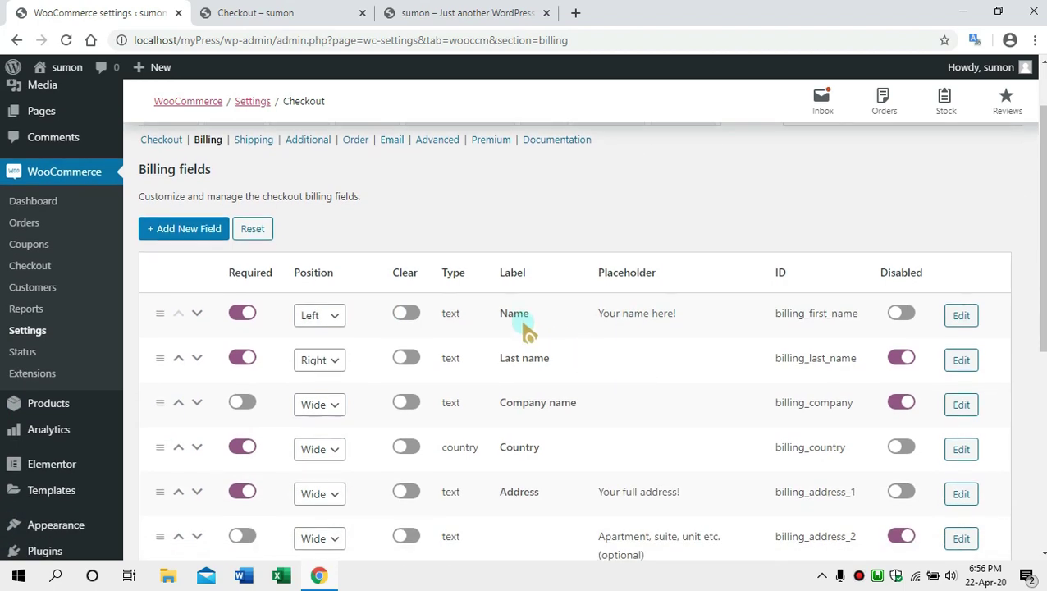
scroll(526, 329, "down", 1)
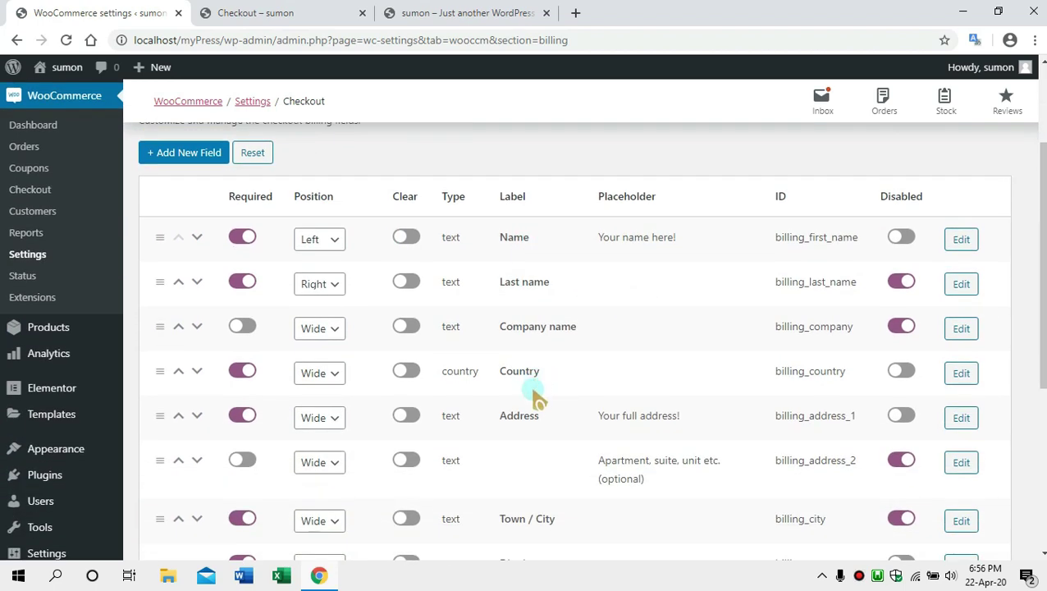
scroll(535, 400, "down", 1)
scroll(607, 398, "down", 1)
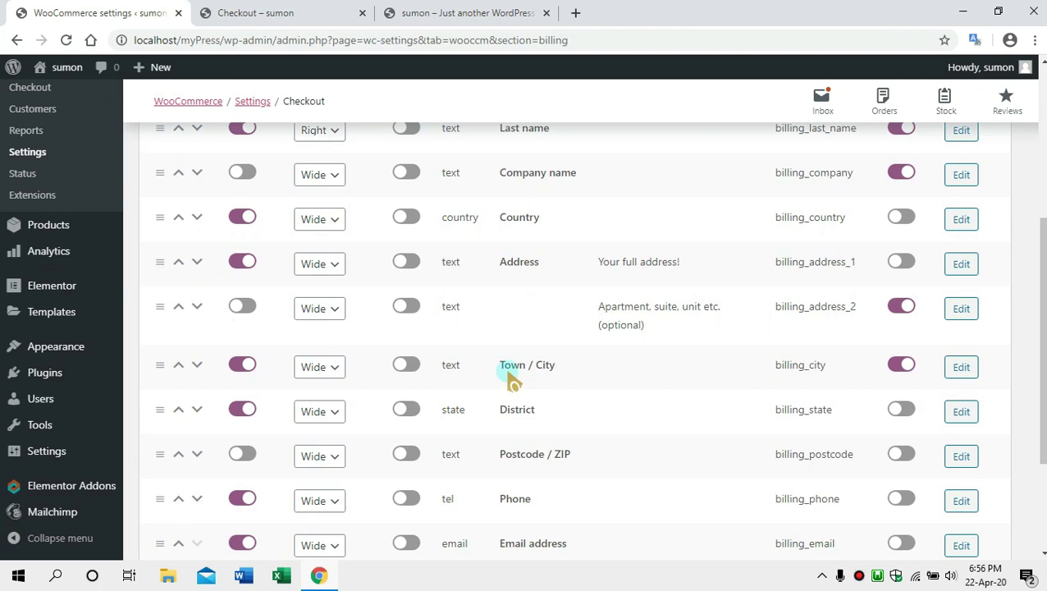
Move the Email address field up to the first position in the billing fields list.
scroll(541, 403, "down", 1)
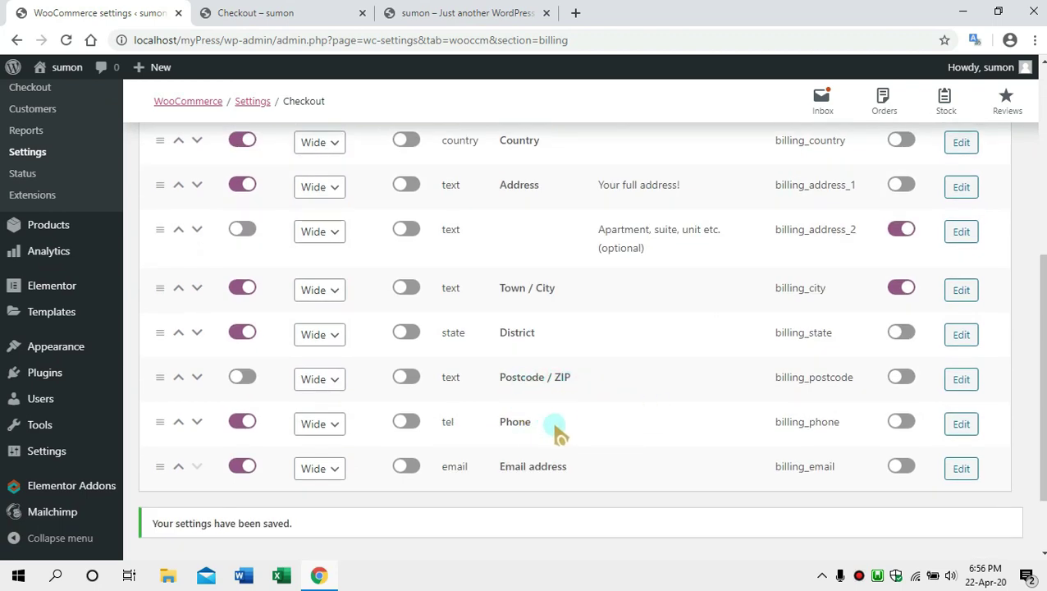
left_click(178, 467)
left_click(178, 422)
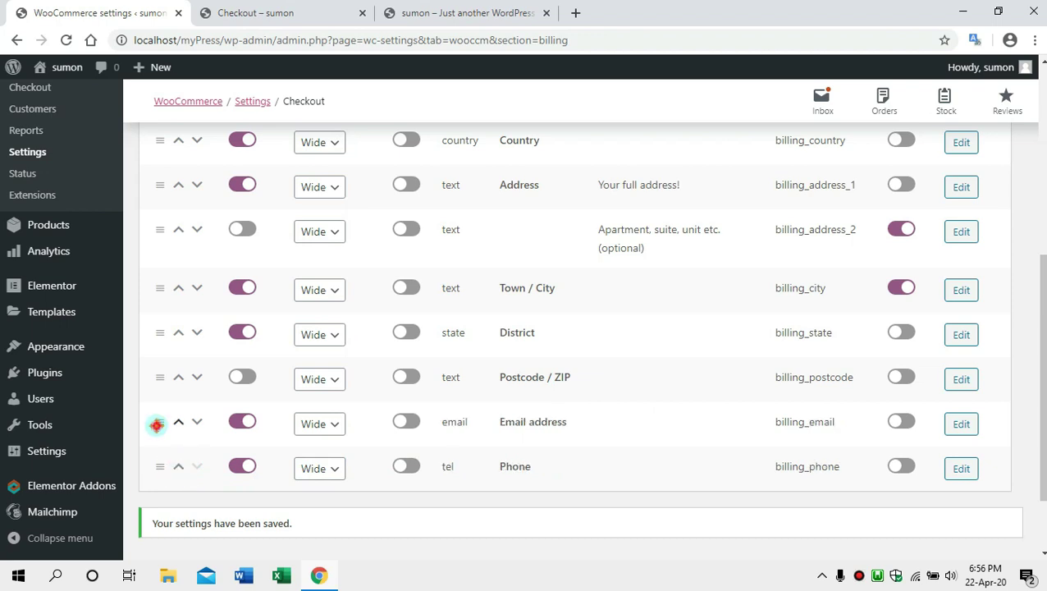
left_click(178, 229)
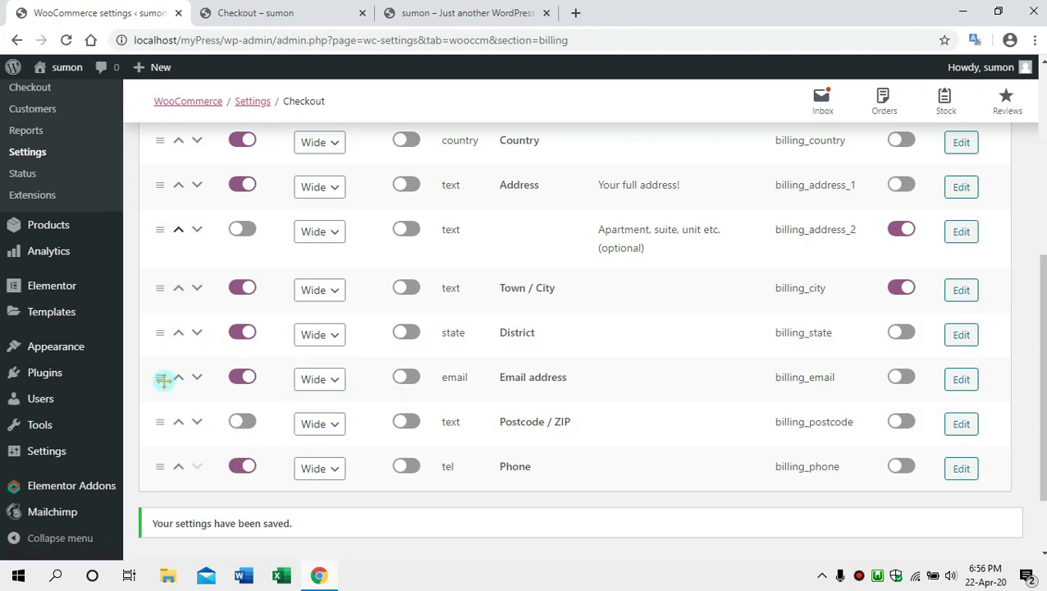
left_click_drag(160, 379, 232, 129)
scroll(257, 273, "up", 1)
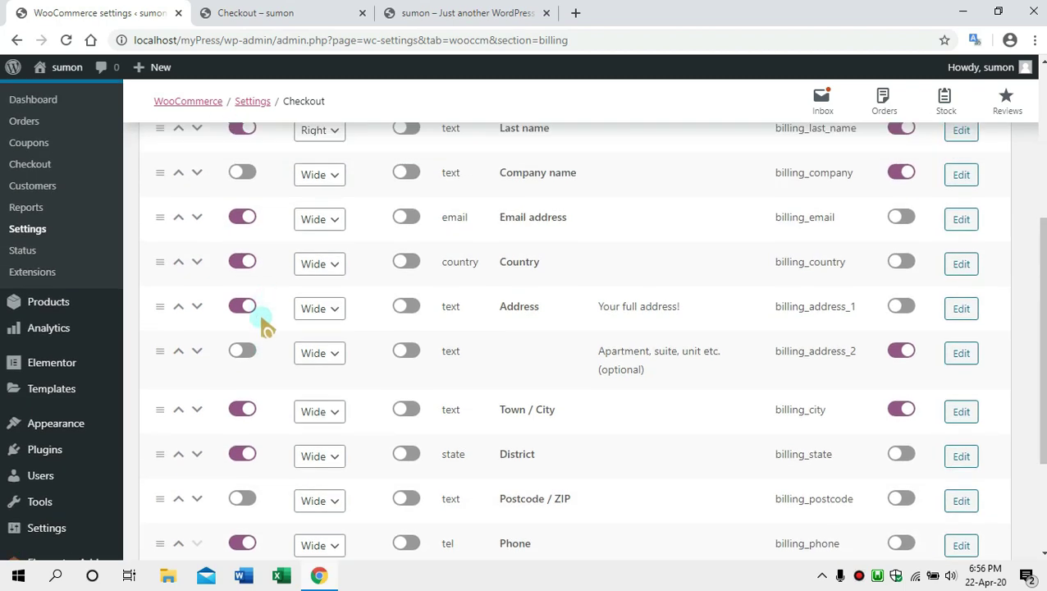
scroll(268, 304, "up", 1)
scroll(281, 386, "up", 1)
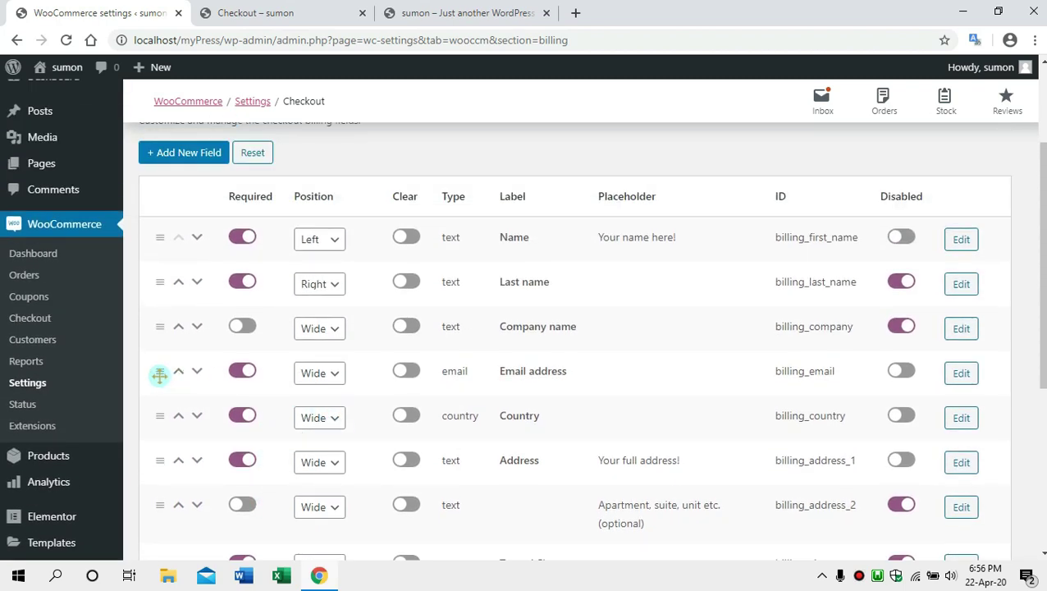
left_click_drag(160, 371, 181, 243)
Move the Phone field up past Address toward the Country row, and place the Postcode / ZIP field above District.
scroll(519, 512, "down", 4)
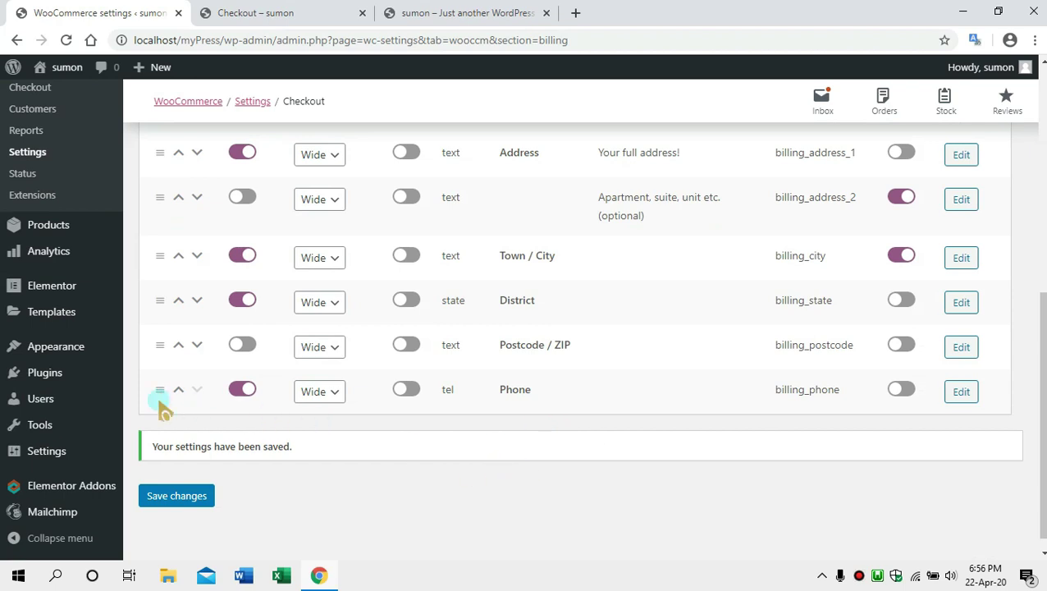
left_click_drag(160, 402, 206, 206)
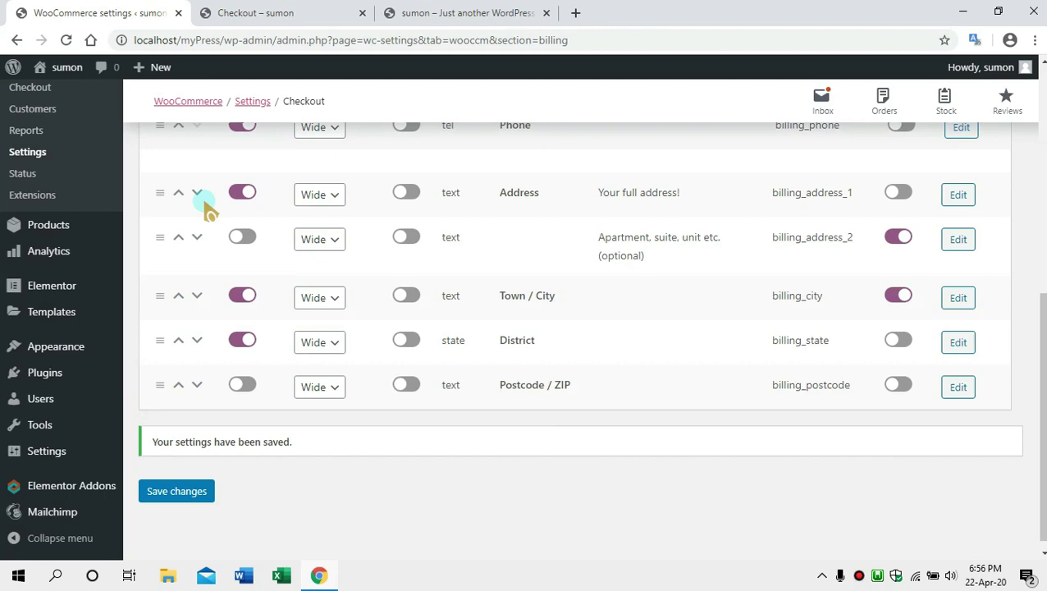
scroll(311, 459, "up", 2)
scroll(332, 486, "up", 1)
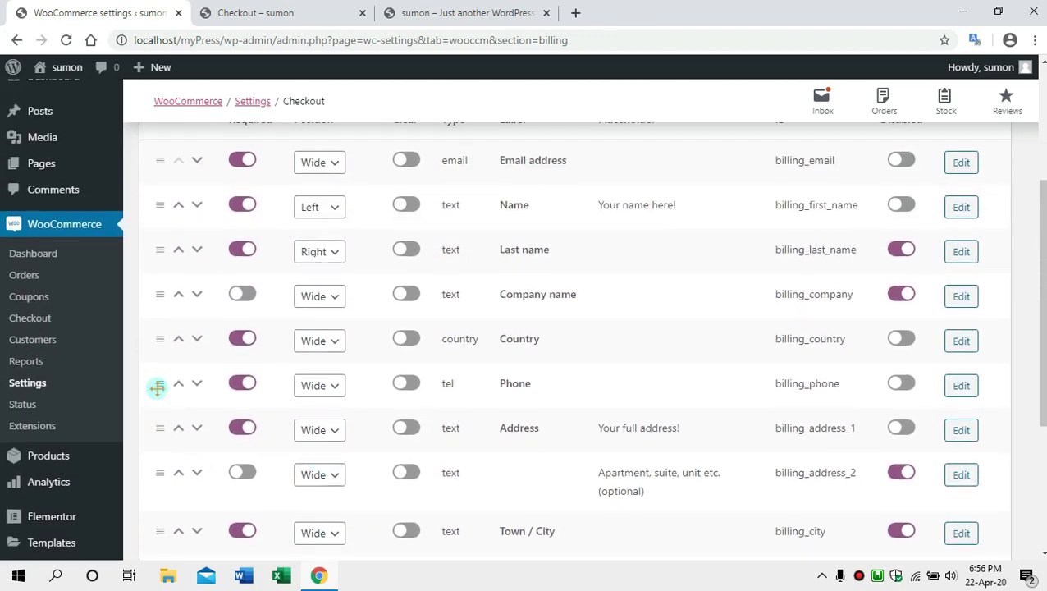
left_click_drag(160, 386, 163, 350)
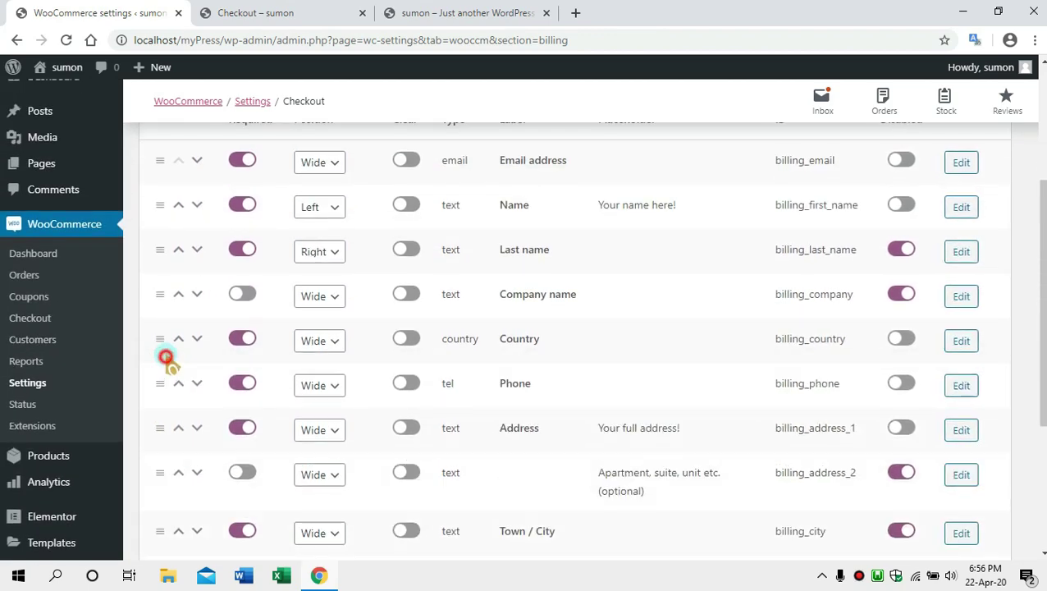
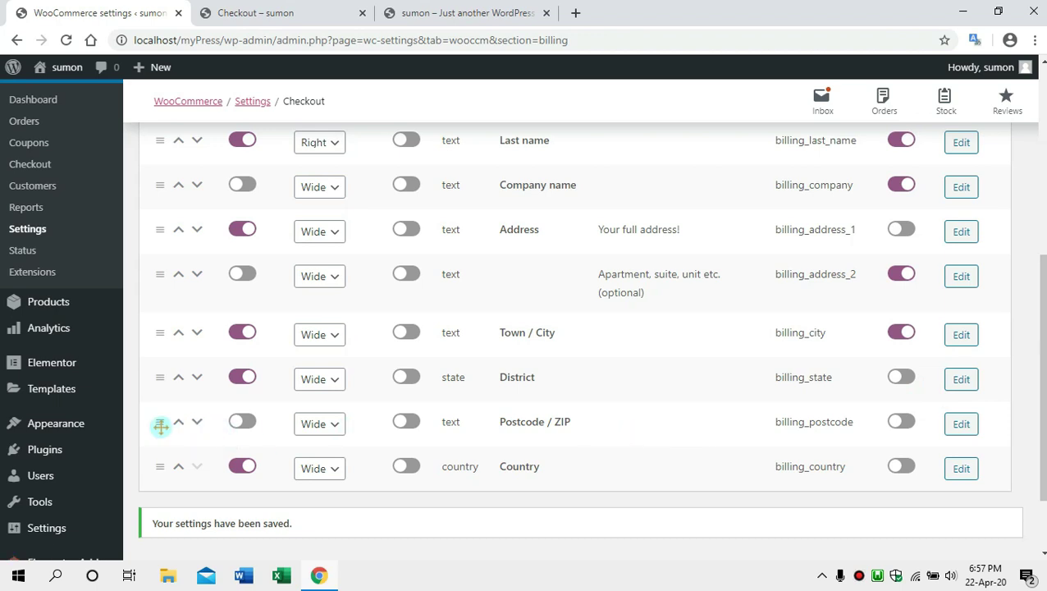
left_click_drag(159, 428, 162, 400)
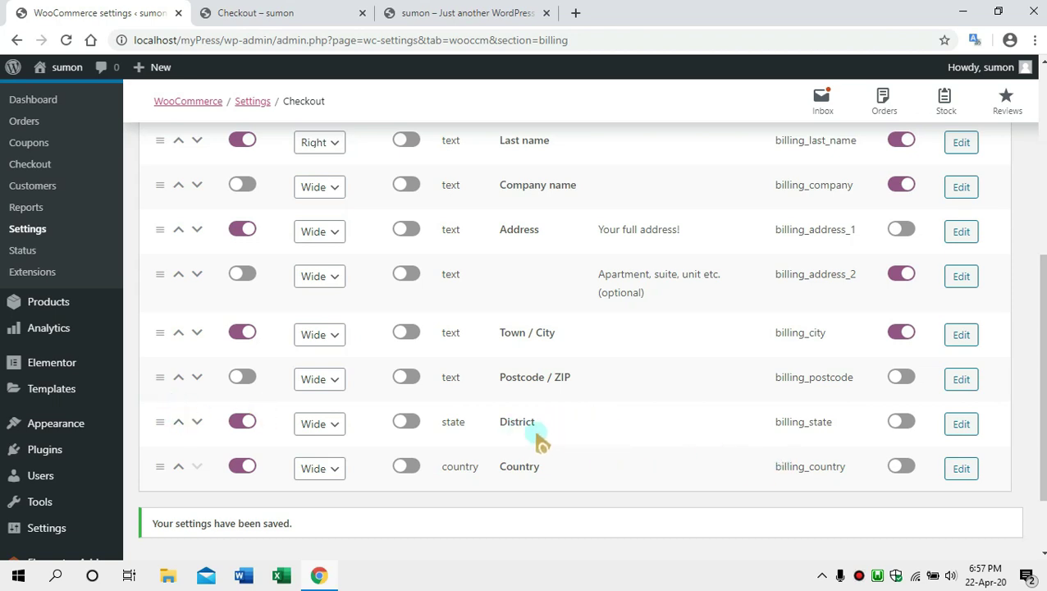
Activate the conditional requirement in the District field's settings and choose Country as its parent field.
left_click(964, 425)
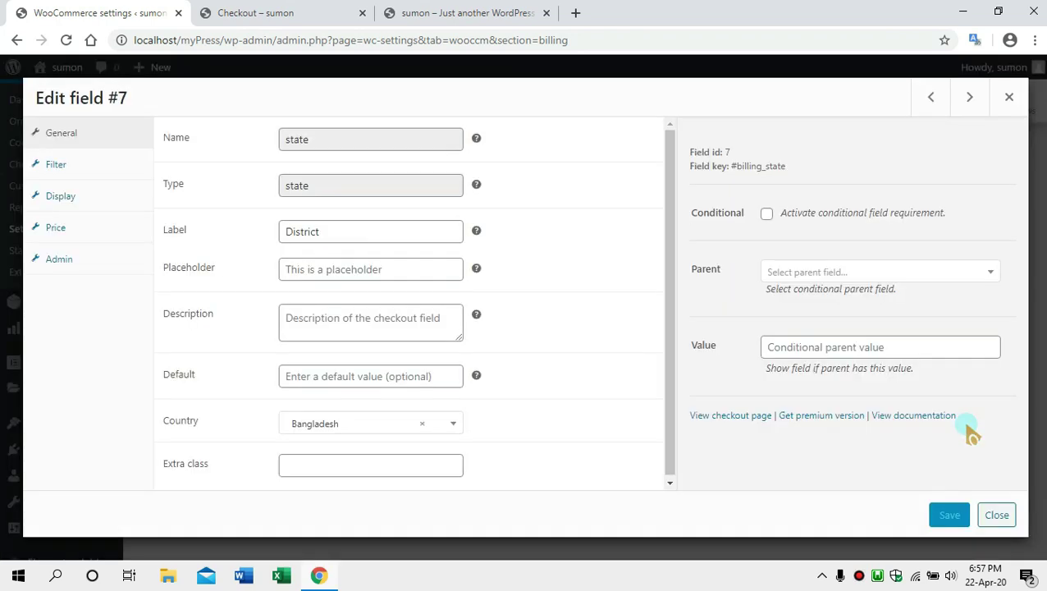
left_click(767, 214)
left_click(869, 271)
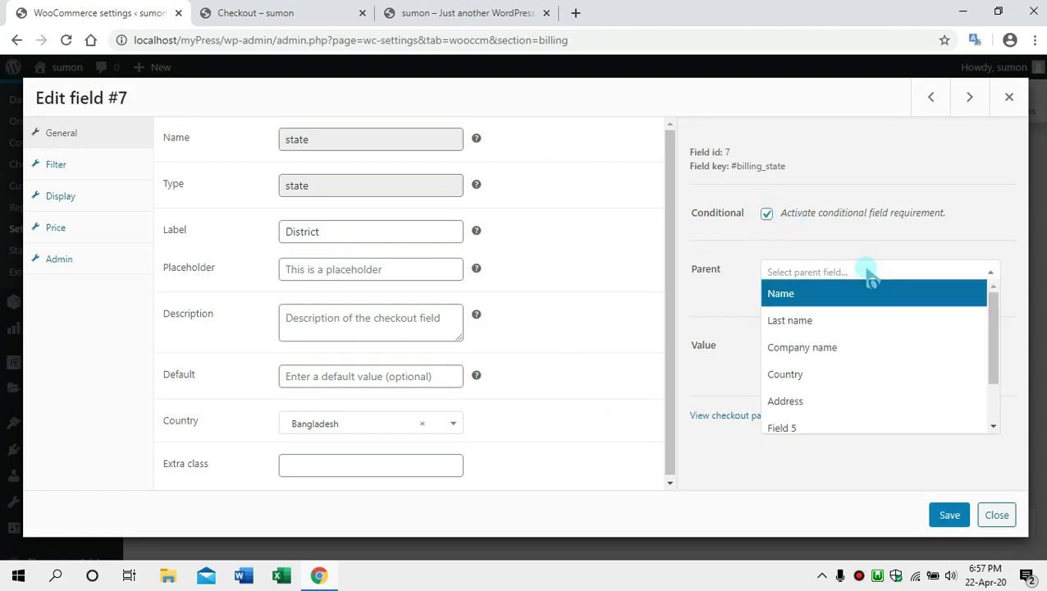
left_click(854, 371)
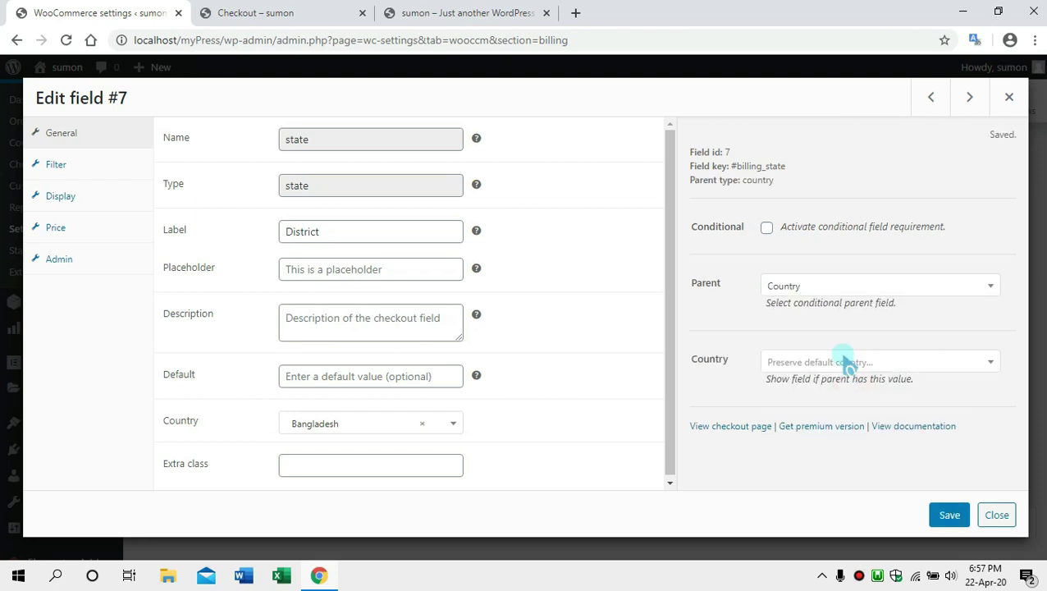
Set the District condition's country to Bangladesh, activate the conditional requirement again and save the field.
left_click(842, 364)
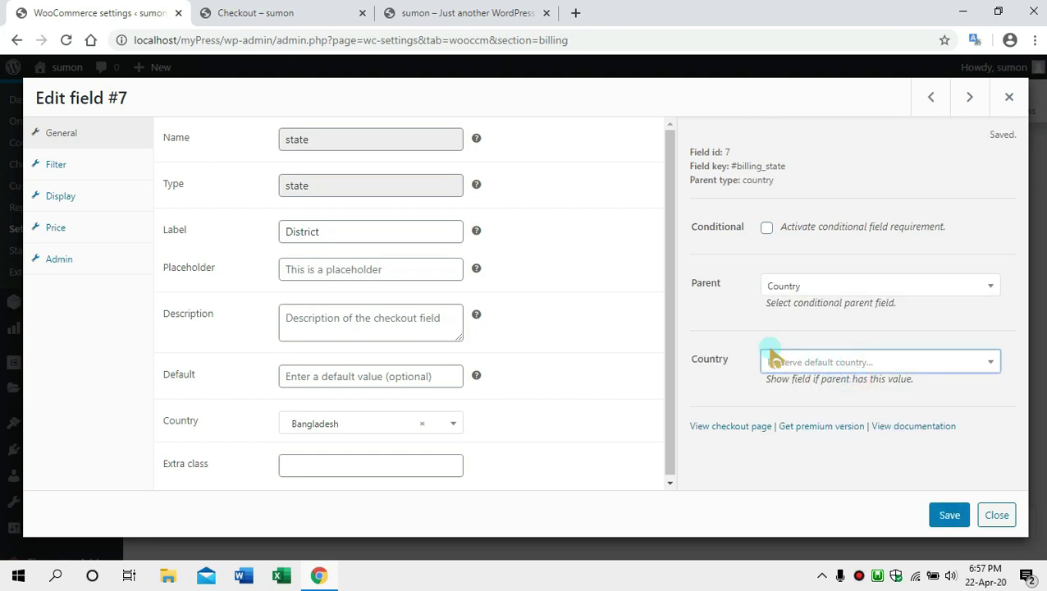
left_click(743, 333)
left_click(836, 362)
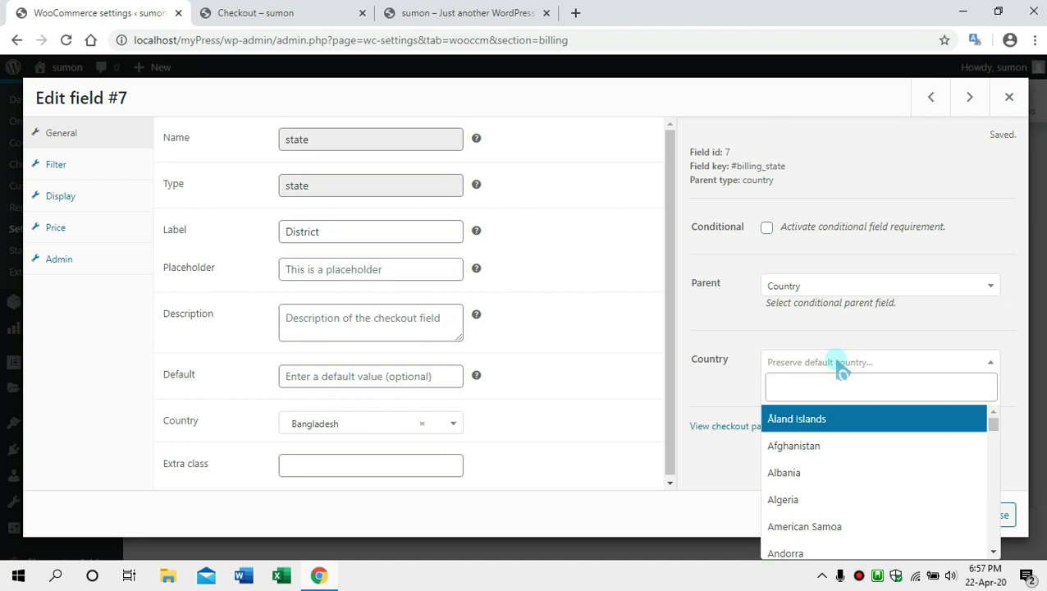
type("Ban")
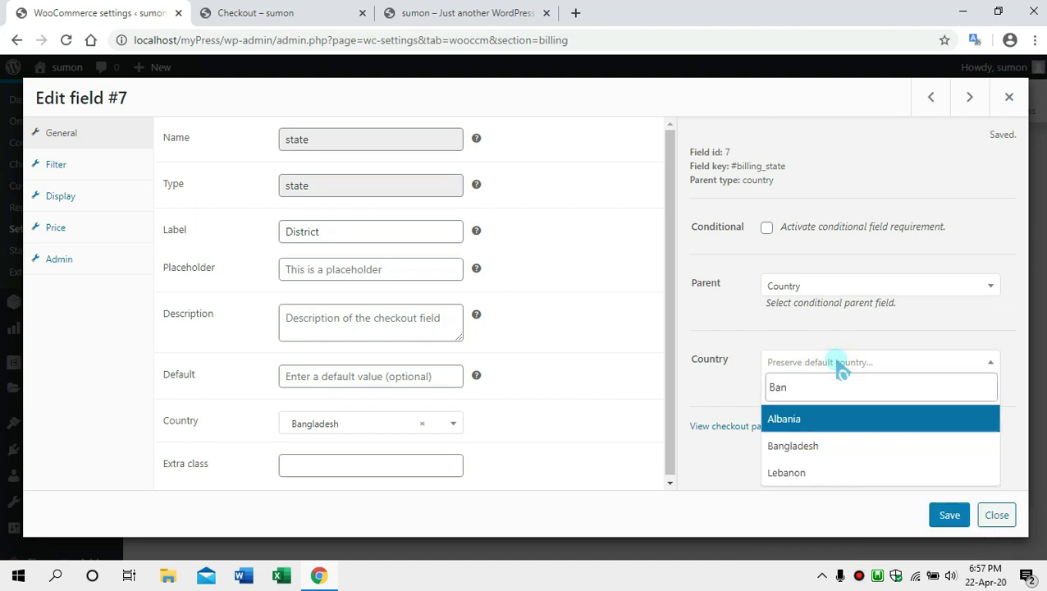
left_click(847, 447)
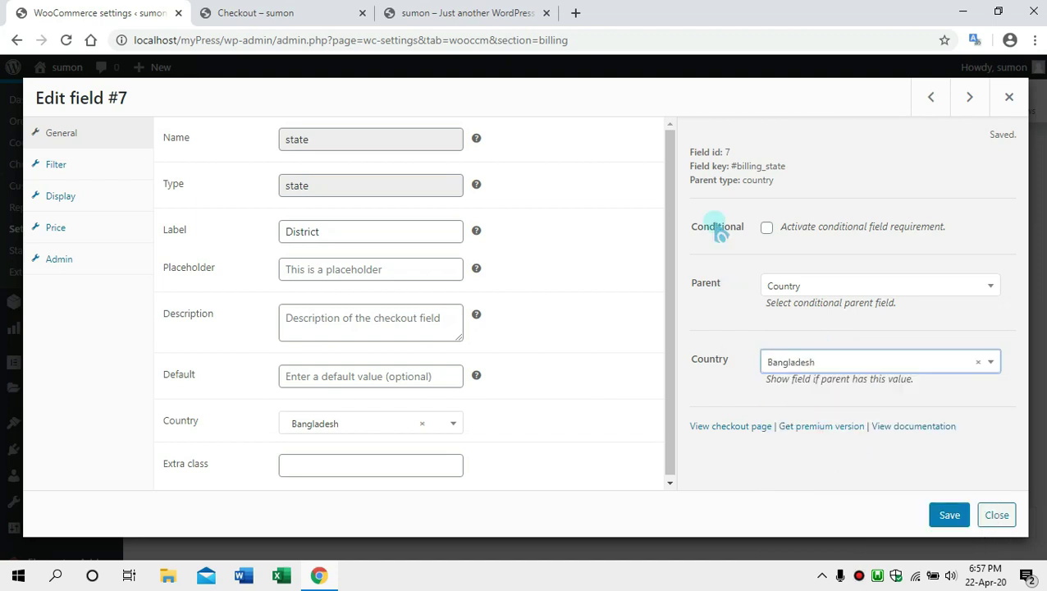
left_click(768, 228)
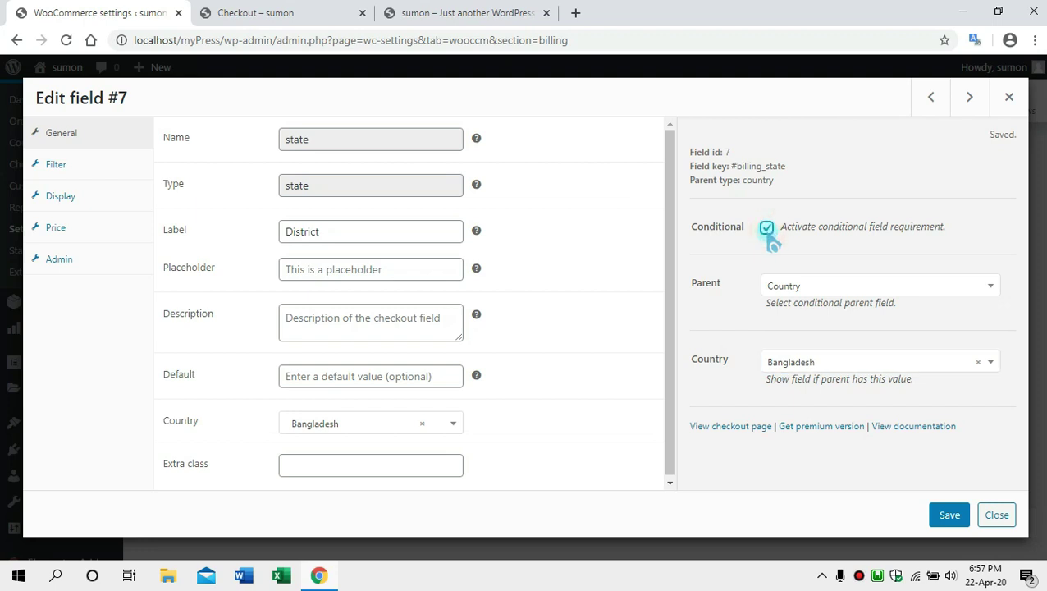
left_click(949, 515)
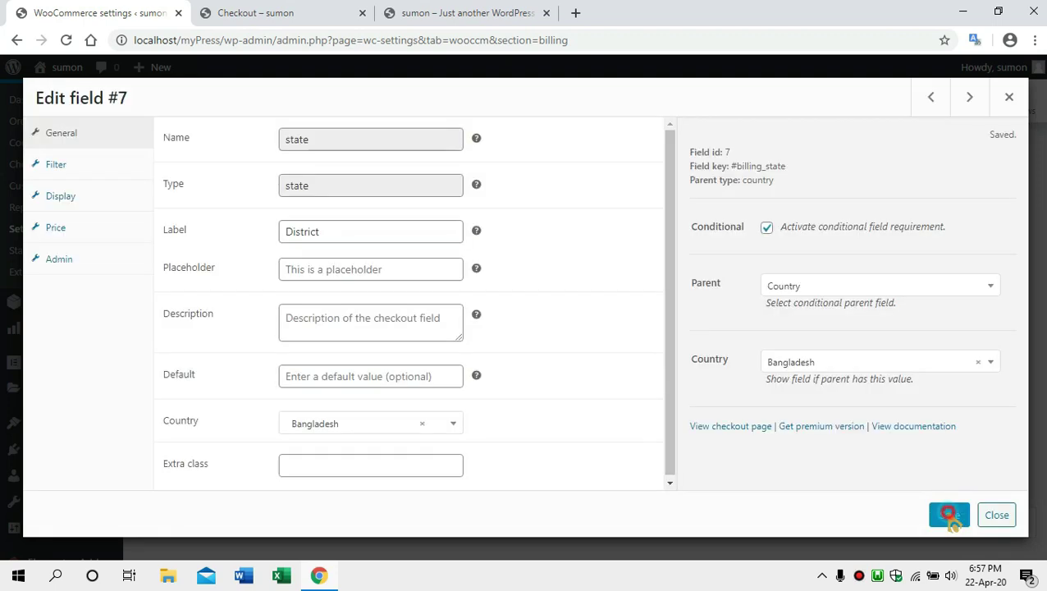
left_click(996, 514)
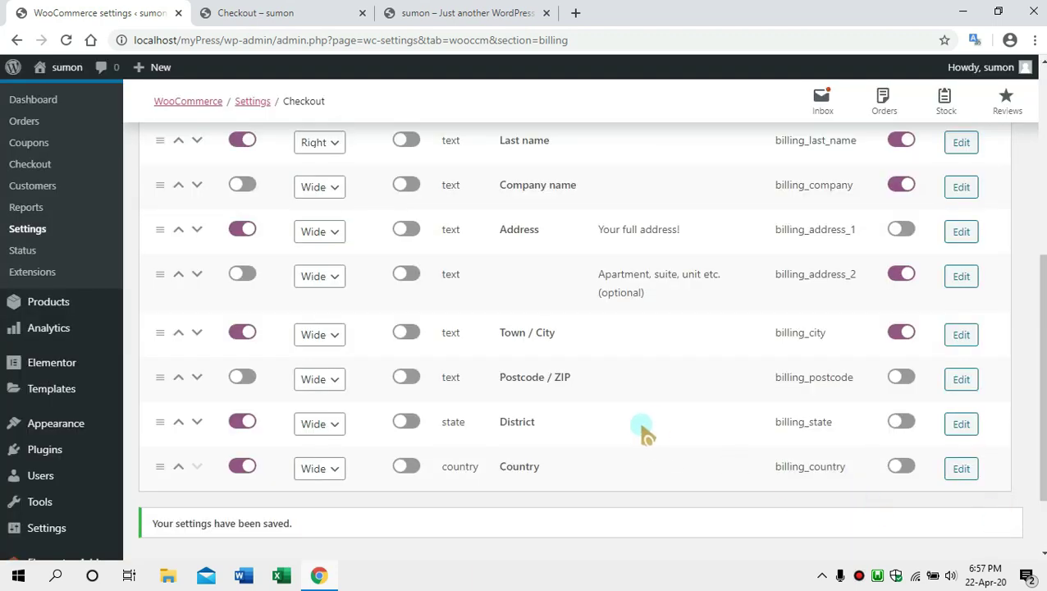
Save the billing settings and check the reordered fields list.
scroll(642, 431, "down", 2)
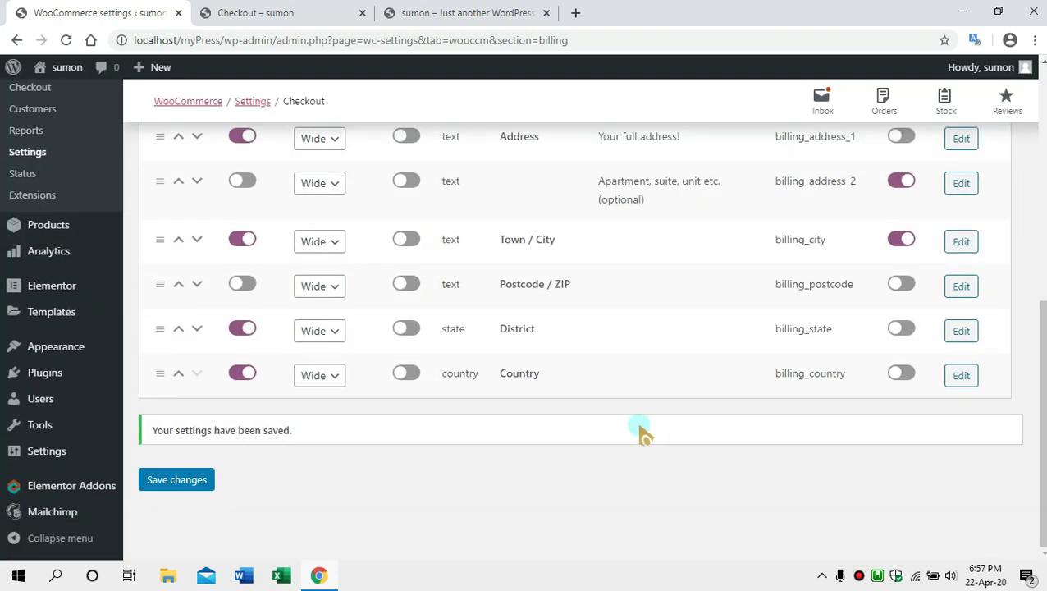
left_click(169, 486)
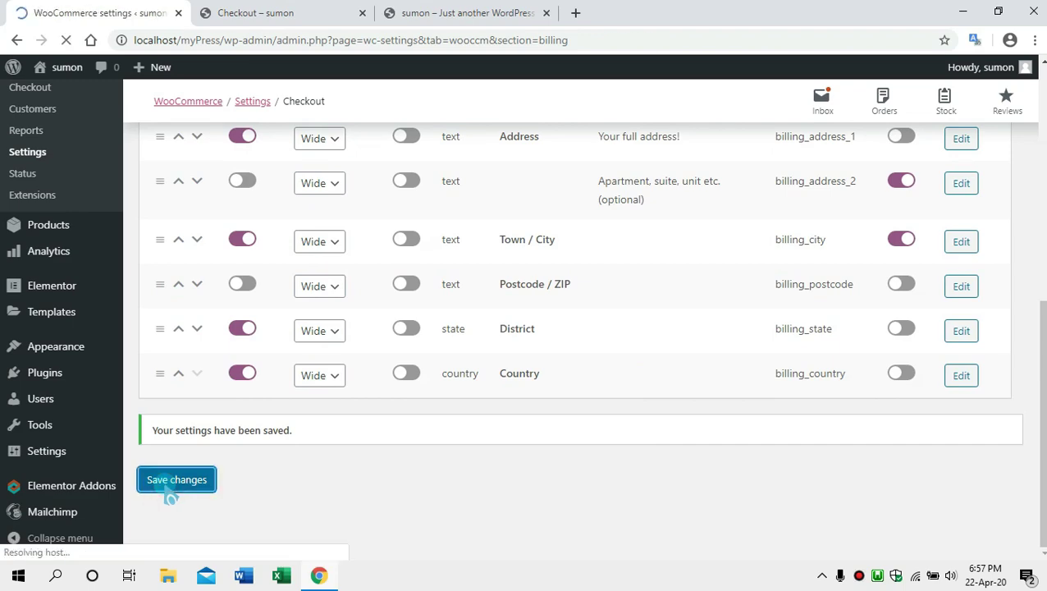
scroll(627, 390, "down", 5)
scroll(628, 390, "down", 3)
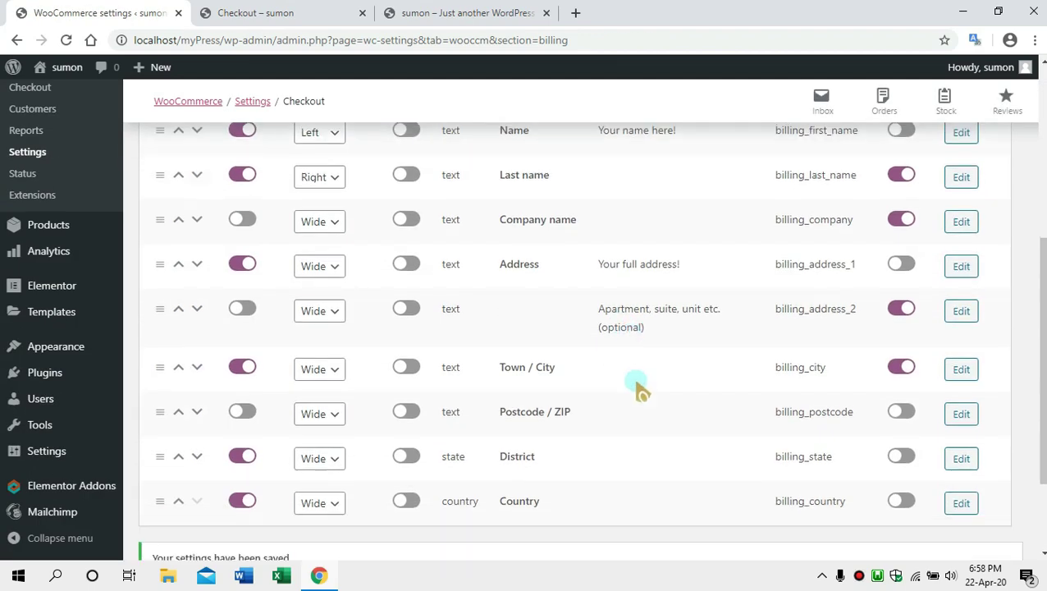
Reload the checkout page and check the Email address, Phone and Name fields at the start of the billing details.
left_click(279, 16)
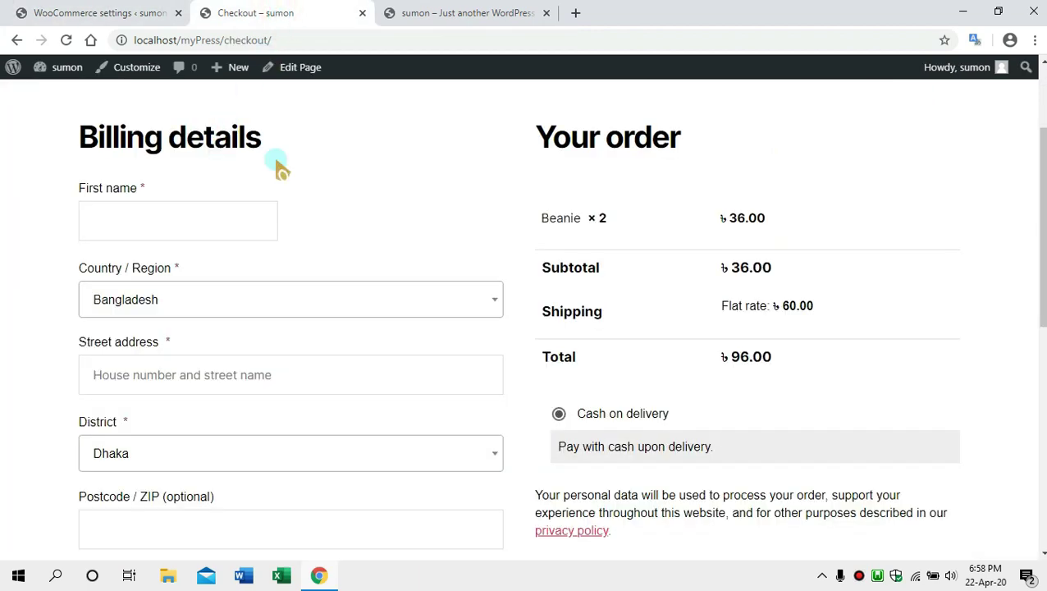
key("F5")
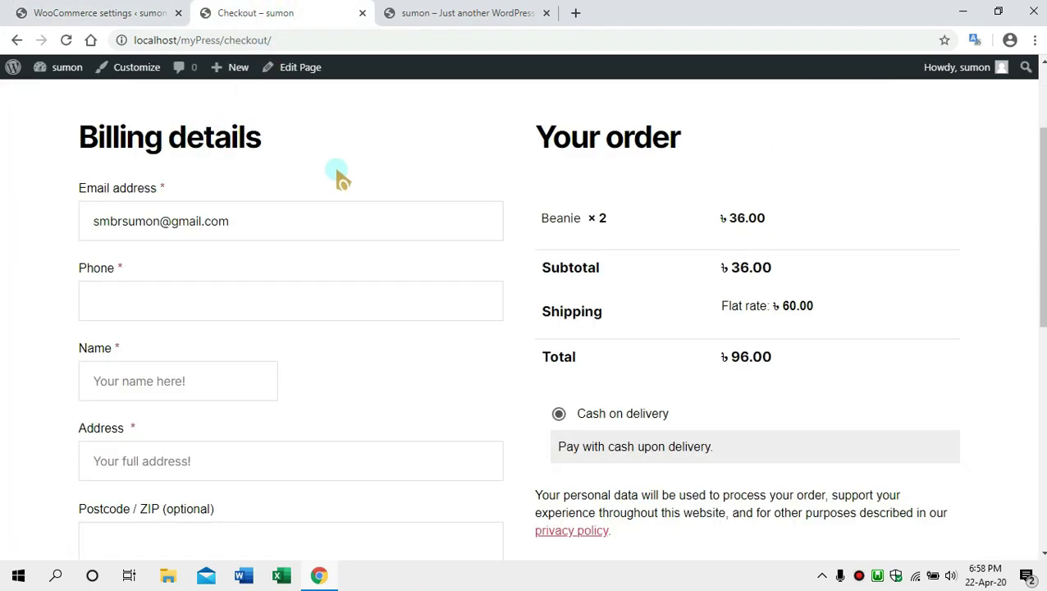
left_click(311, 220)
scroll(312, 230, "down", 1)
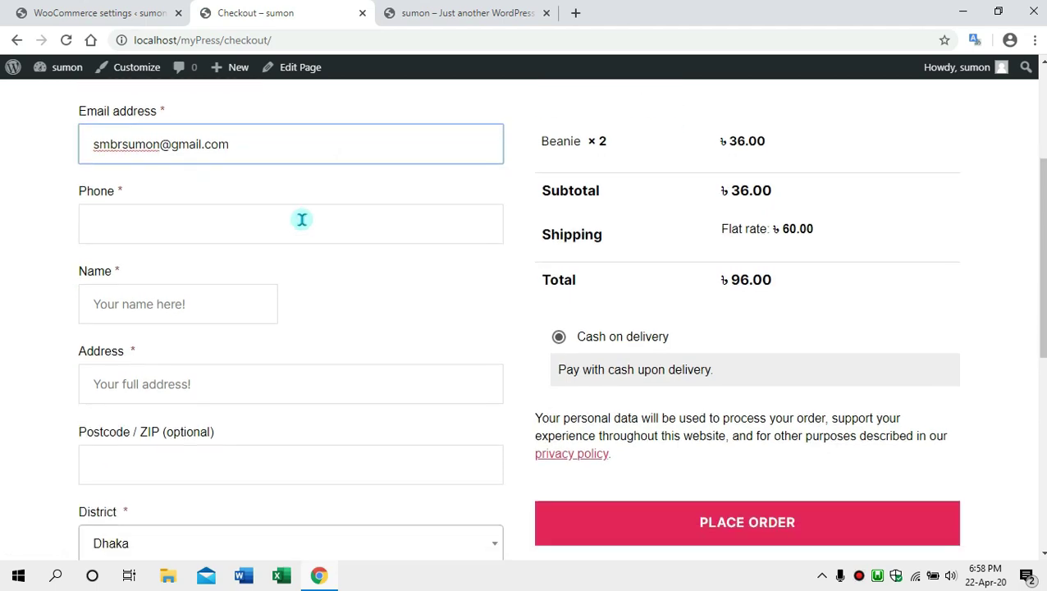
scroll(300, 215, "up", 1)
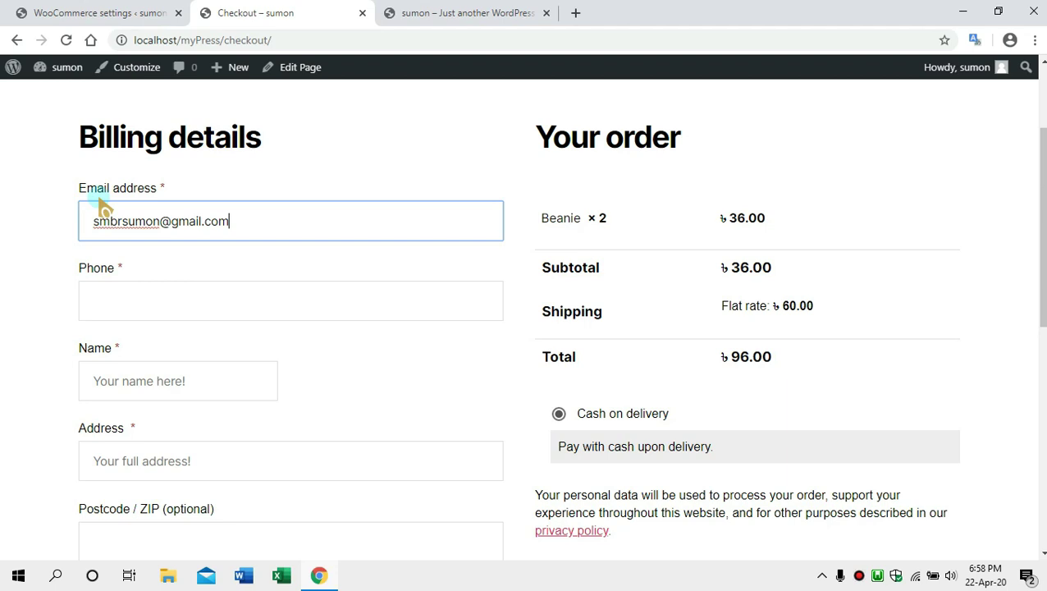
left_click(205, 299)
left_click(324, 346)
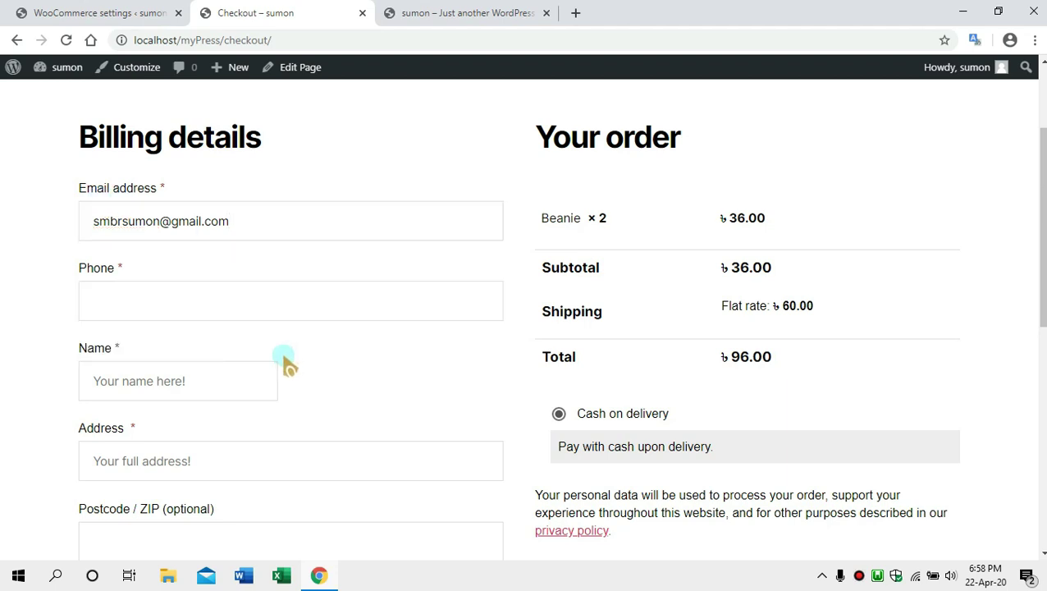
Review the Address, Postcode / ZIP, District and Country fields on the checkout form and return to the billing settings.
scroll(285, 364, "down", 2)
scroll(215, 233, "down", 1)
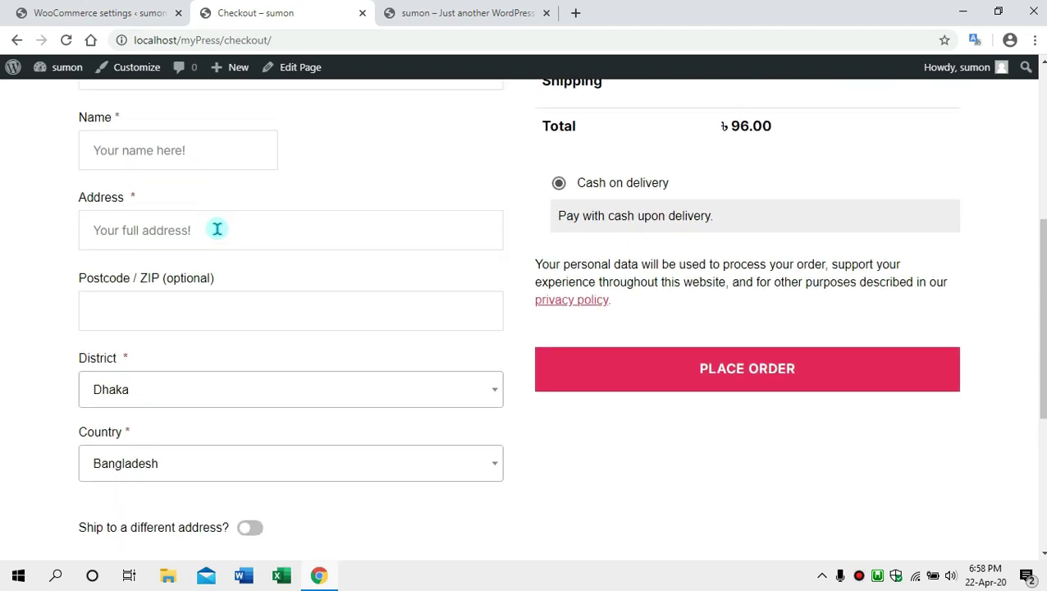
left_click(216, 229)
left_click(328, 286)
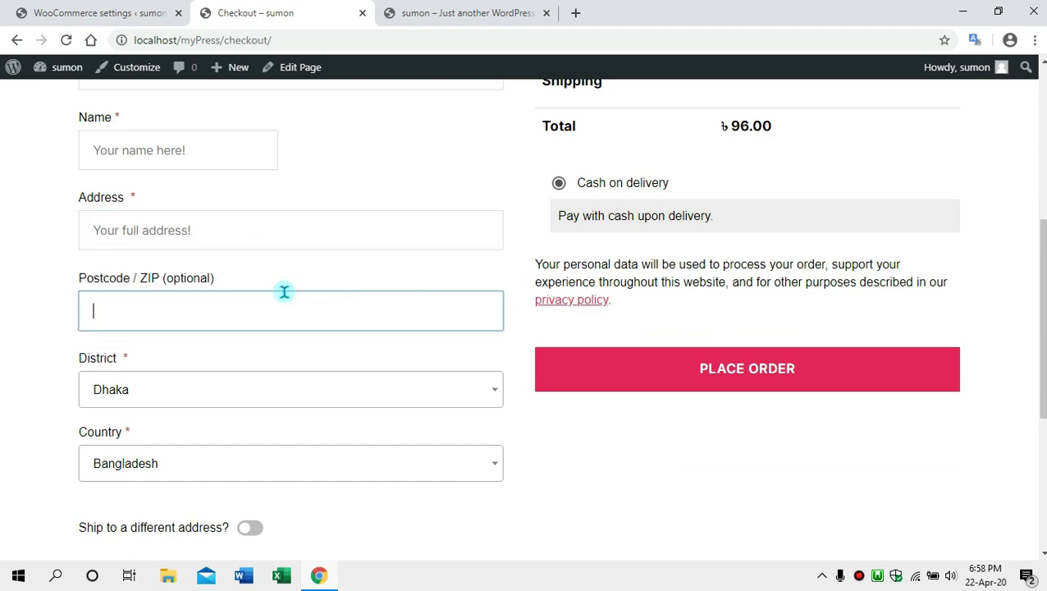
scroll(261, 349, "down", 1)
scroll(253, 322, "down", 1)
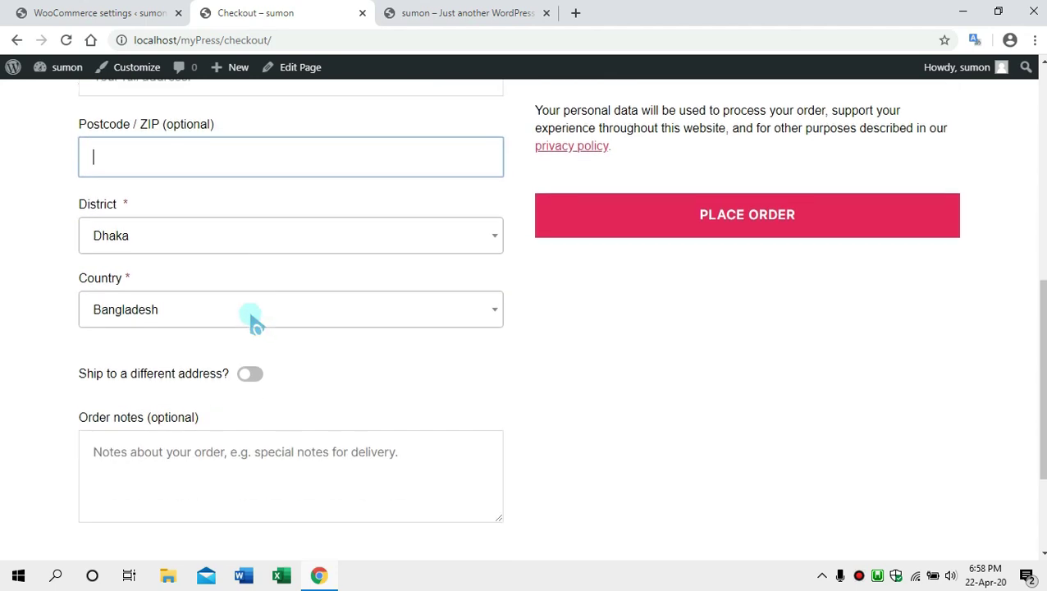
left_click(309, 320)
left_click(307, 320)
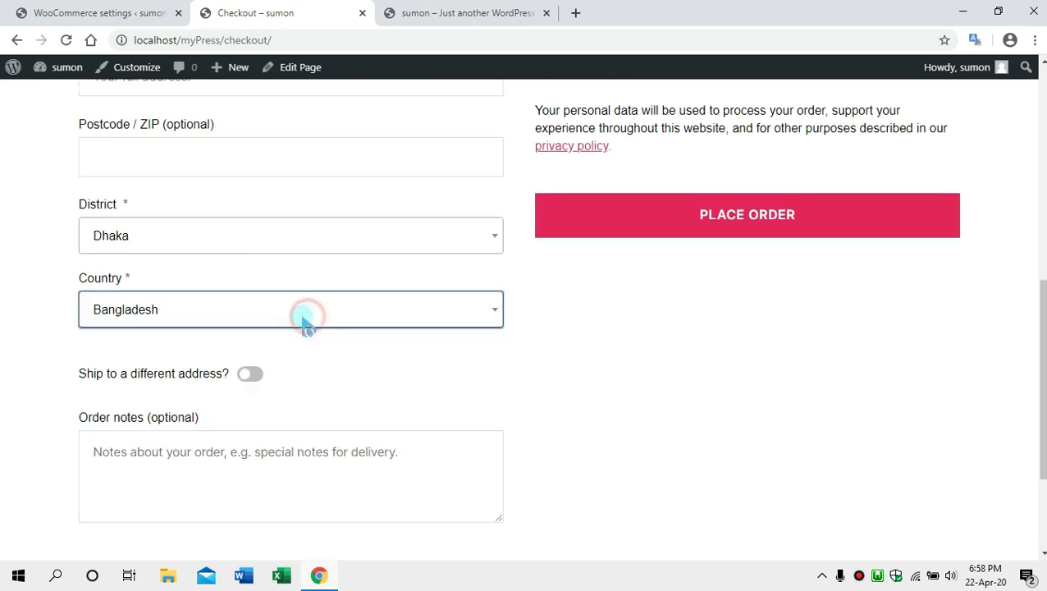
scroll(47, 327, "down", 1)
scroll(41, 312, "up", 2)
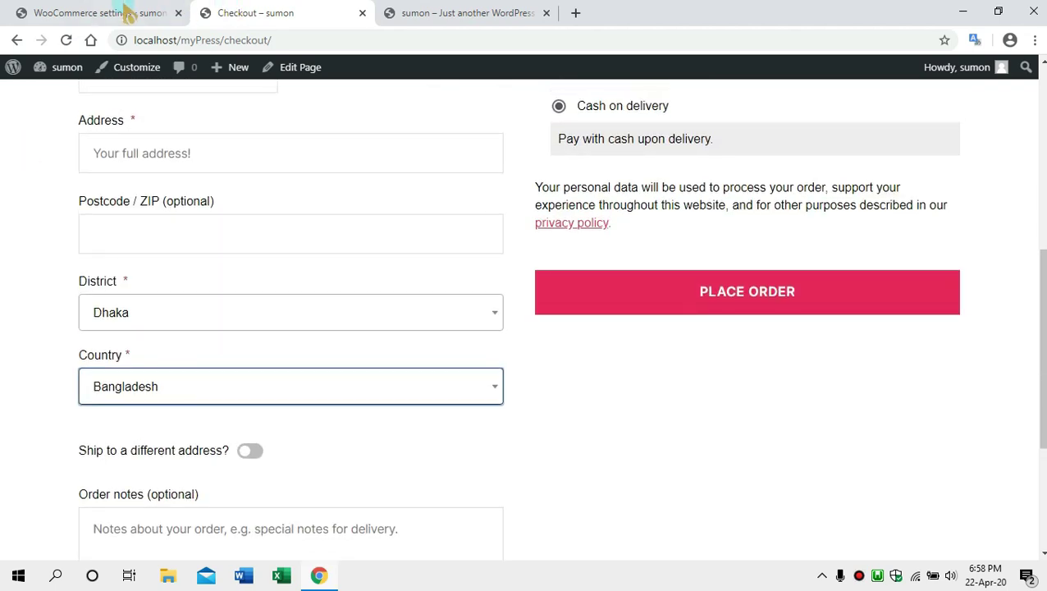
left_click(123, 12)
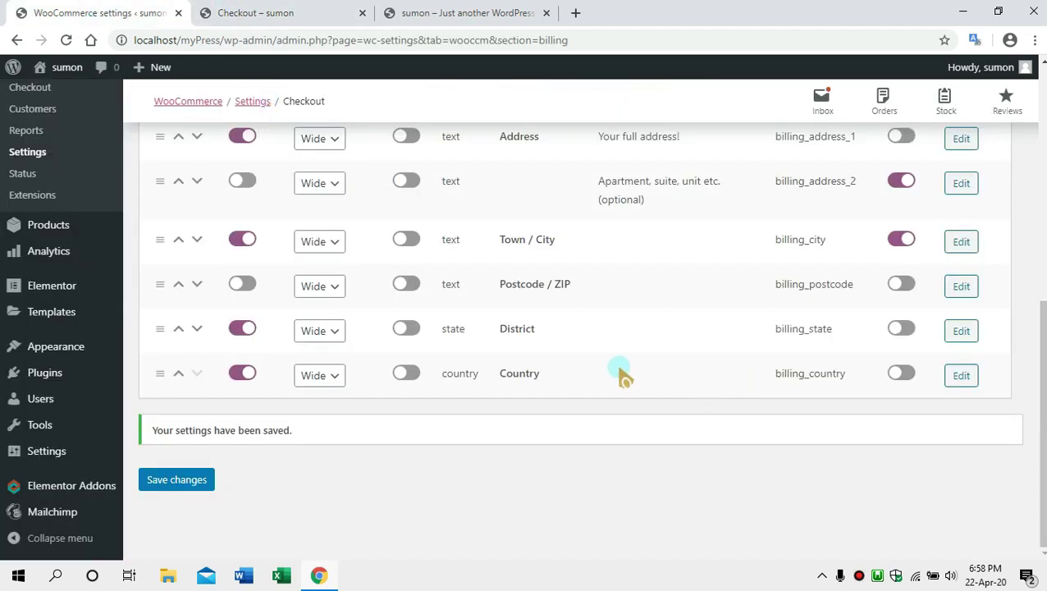
Reopen the District field, check its Country parent, keep the conditional requirement activated, and save and close the field.
left_click(961, 331)
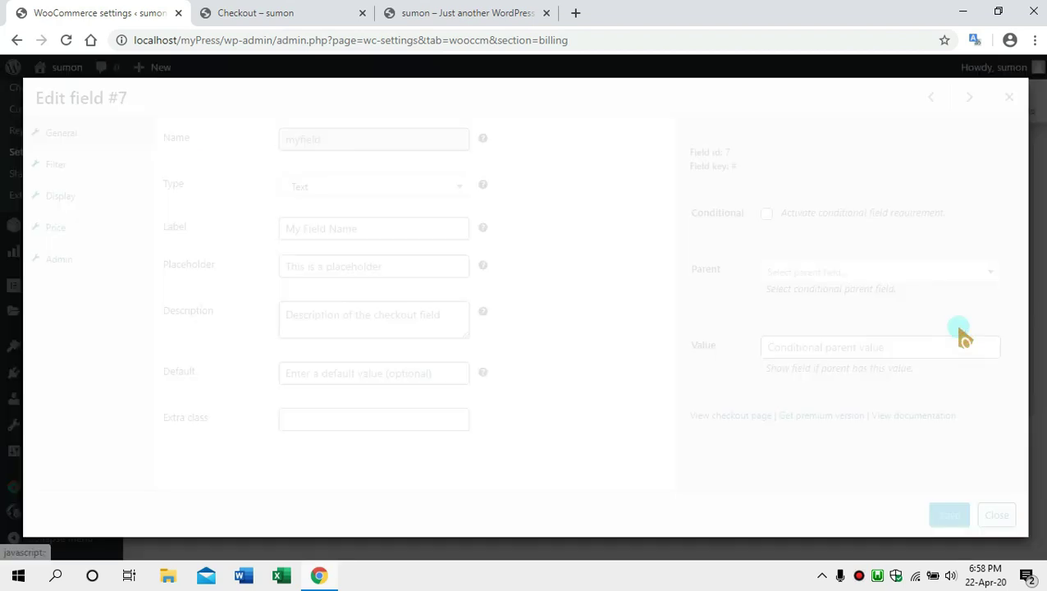
left_click(854, 287)
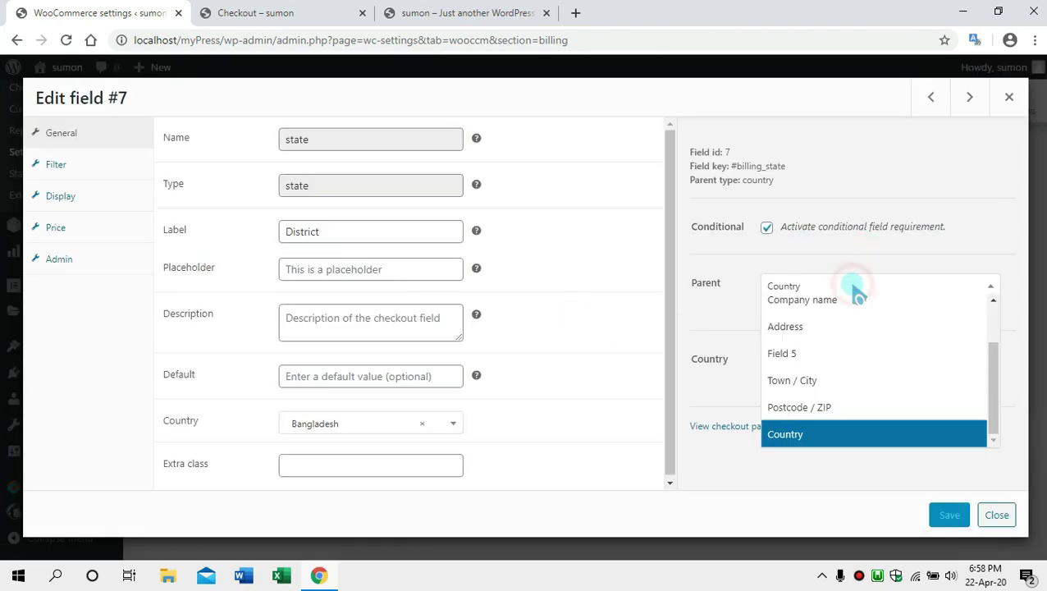
left_click(855, 287)
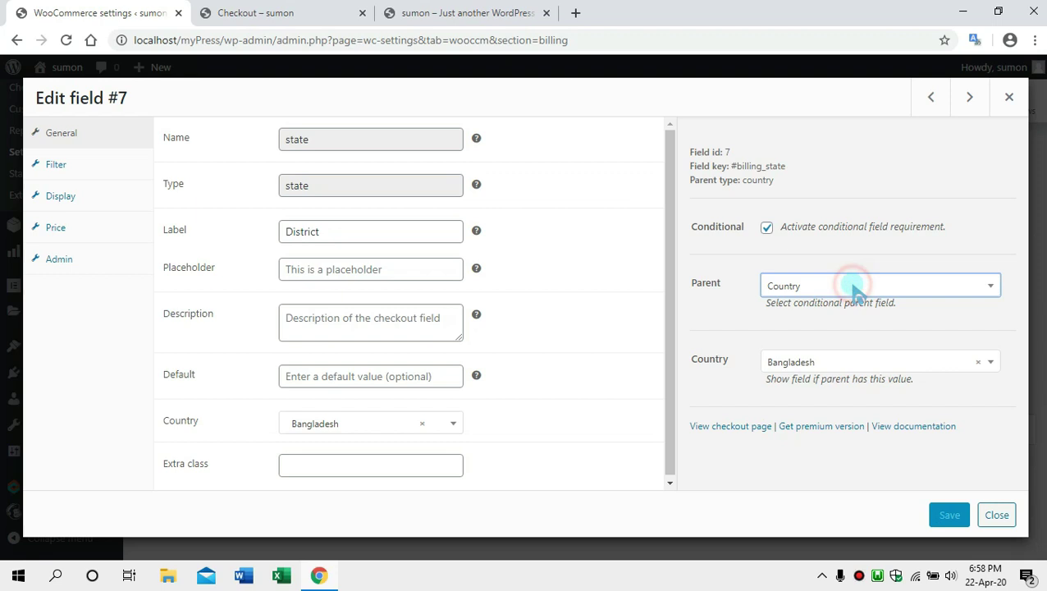
left_click(767, 228)
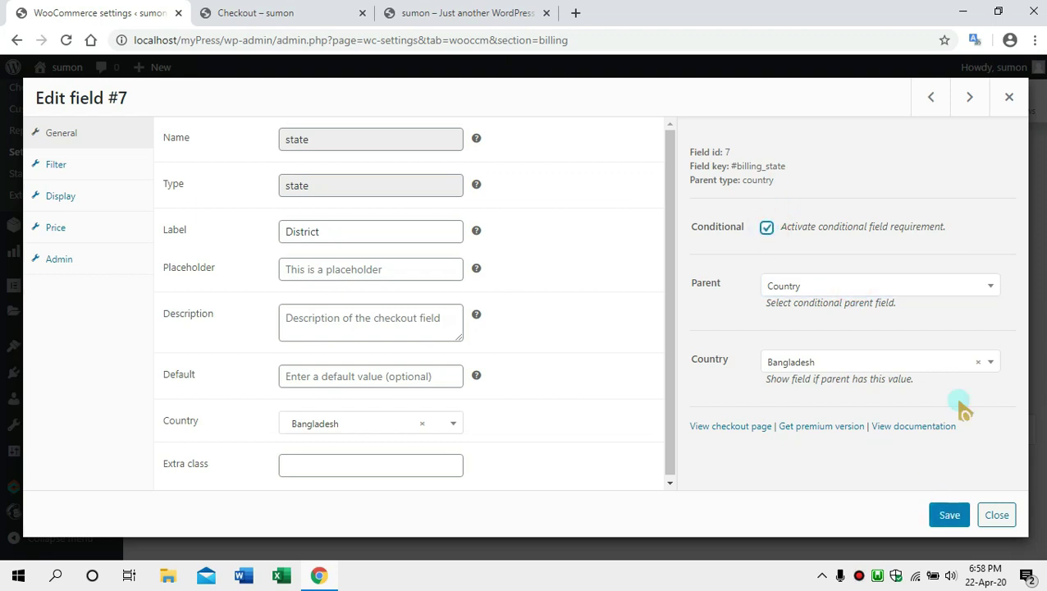
left_click(949, 515)
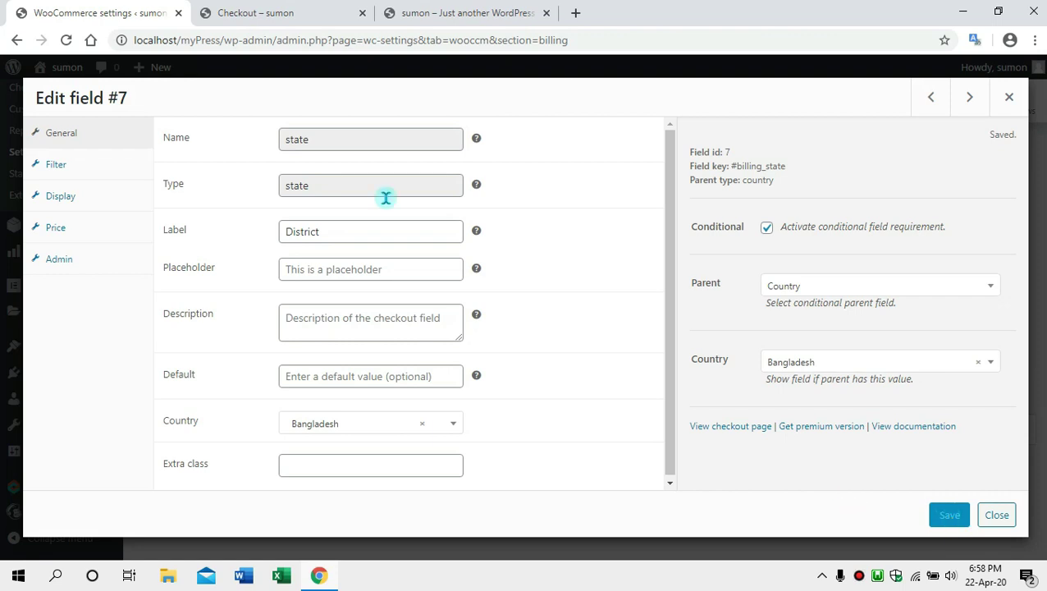
left_click(997, 516)
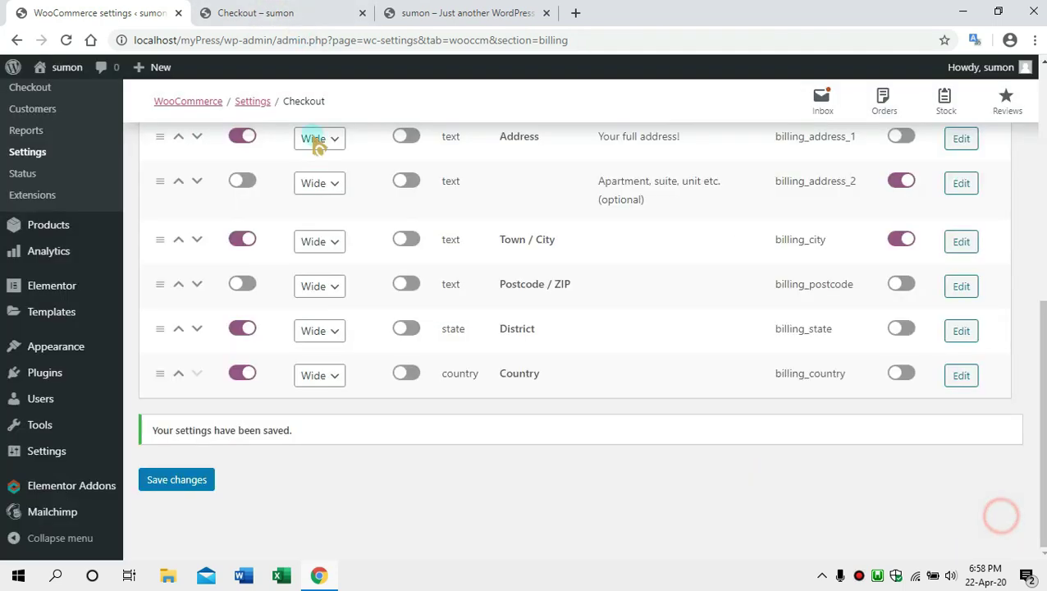
Switch to the checkout page and check the Country selection list and the fields around it.
left_click(279, 13)
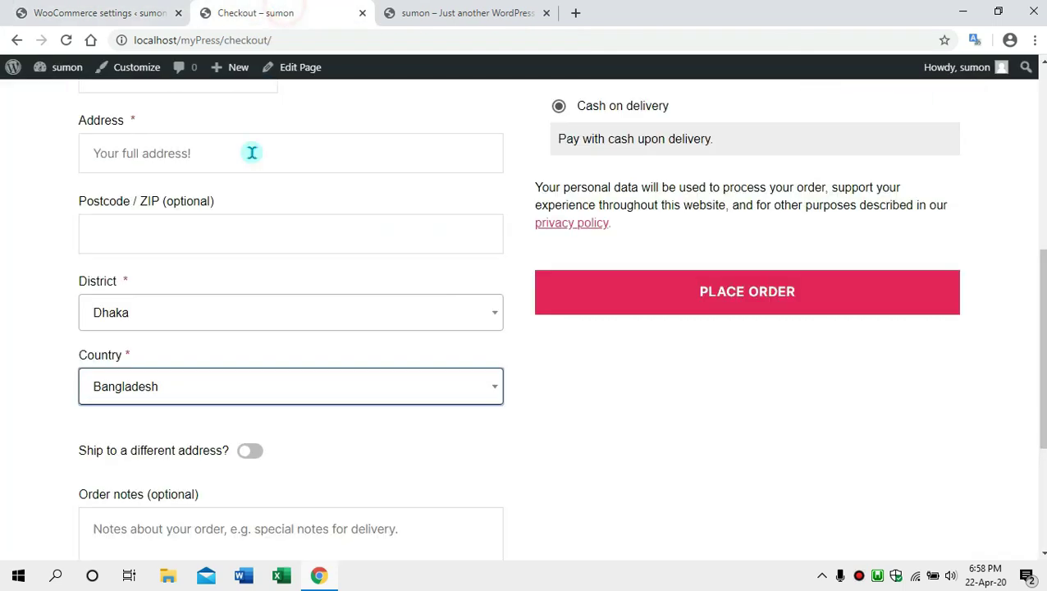
left_click(245, 389)
left_click(246, 390)
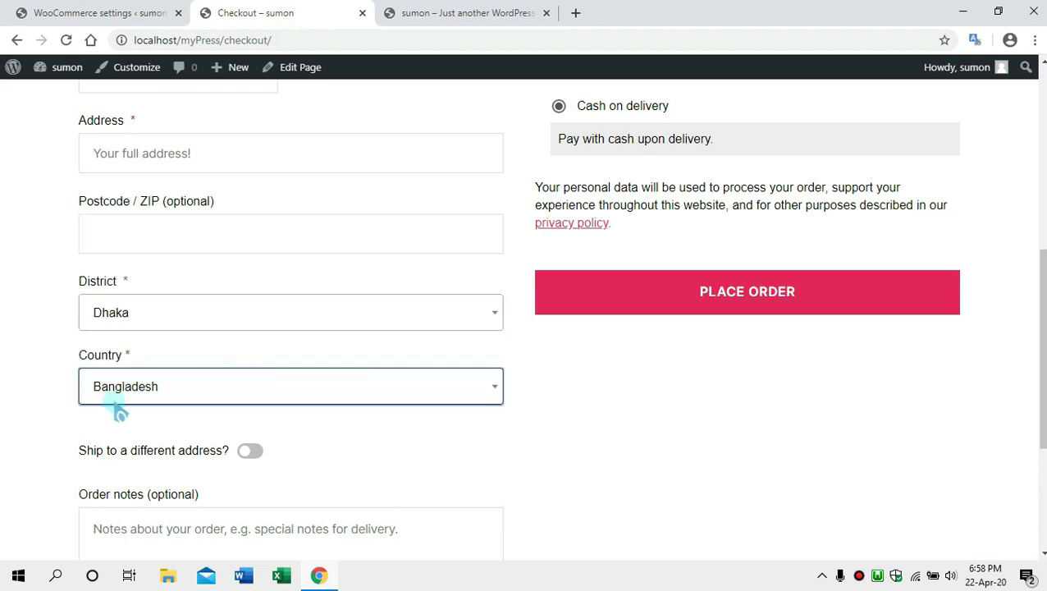
scroll(20, 377, "down", 1)
scroll(23, 378, "down", 1)
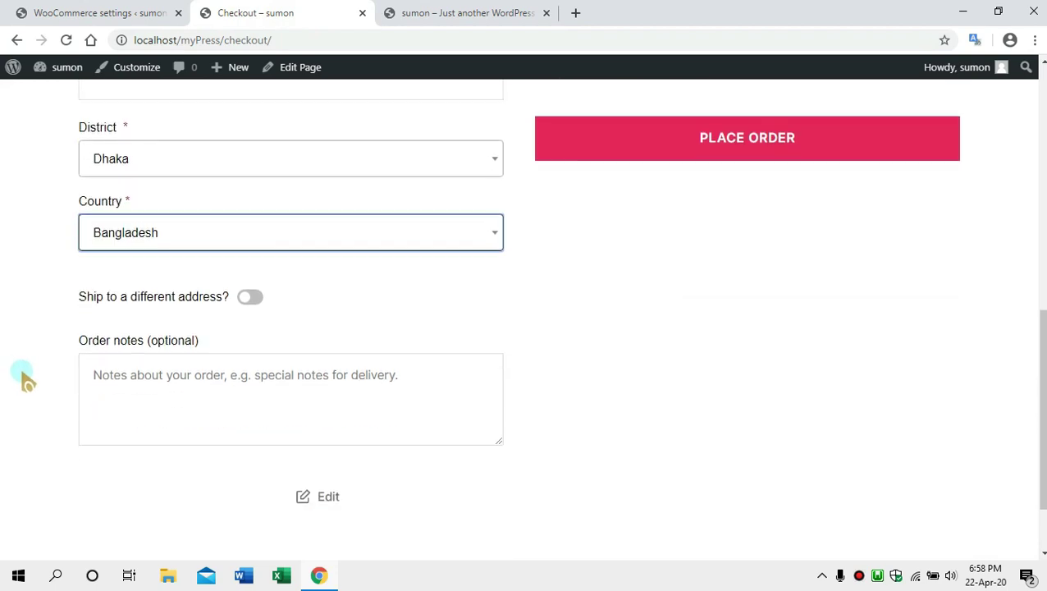
scroll(23, 379, "up", 2)
scroll(29, 340, "up", 2)
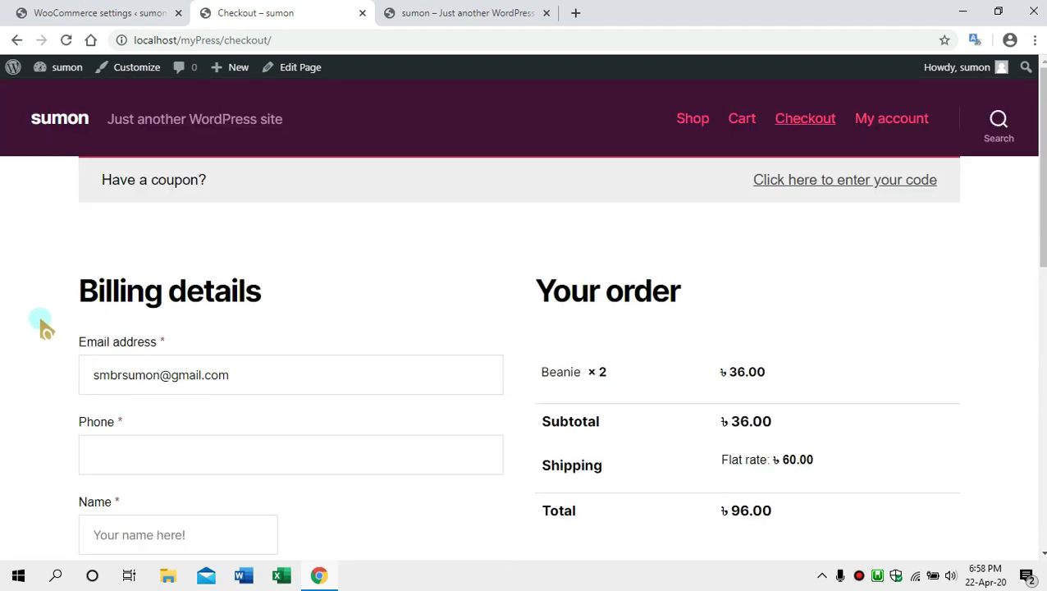
Review the billing details on the checkout form from Email address to Country, including the Address entry.
scroll(497, 316, "down", 2)
scroll(495, 316, "down", 3)
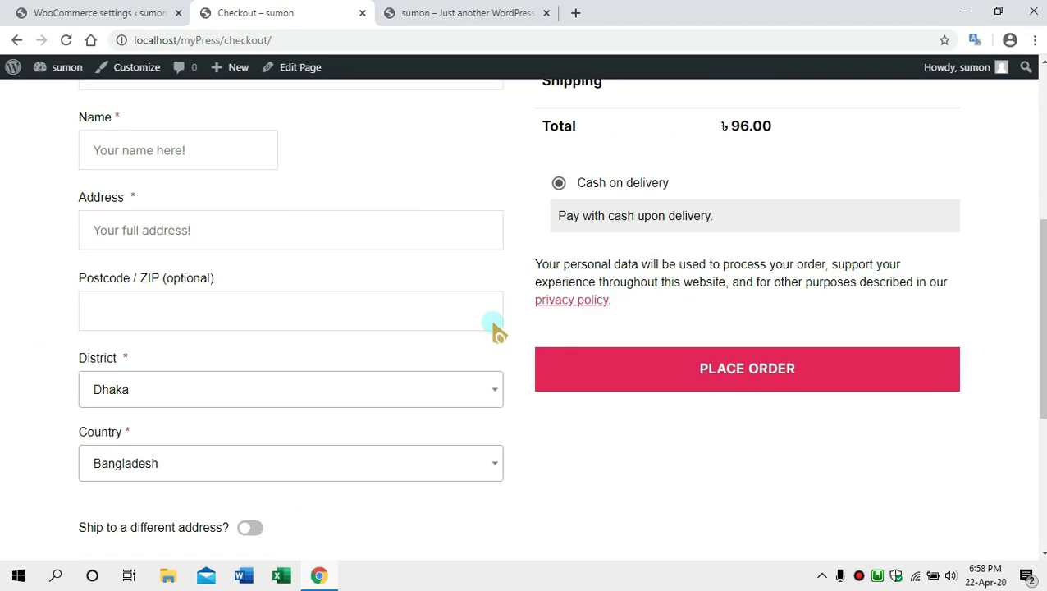
scroll(353, 295, "up", 3)
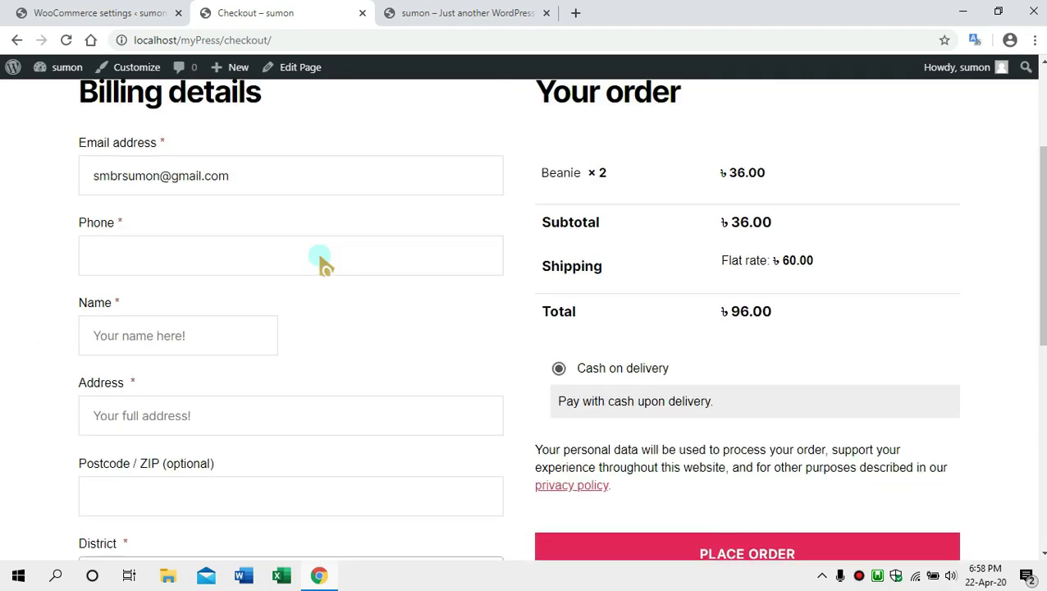
scroll(313, 251, "down", 2)
scroll(308, 222, "up", 2)
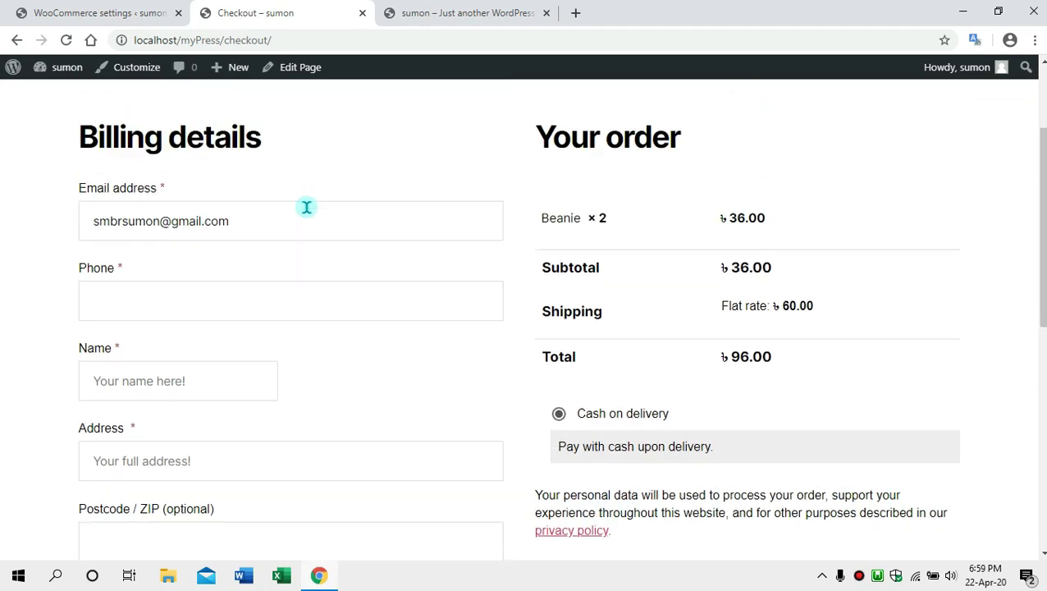
scroll(310, 245, "down", 3)
scroll(297, 239, "down", 2)
scroll(270, 222, "up", 1)
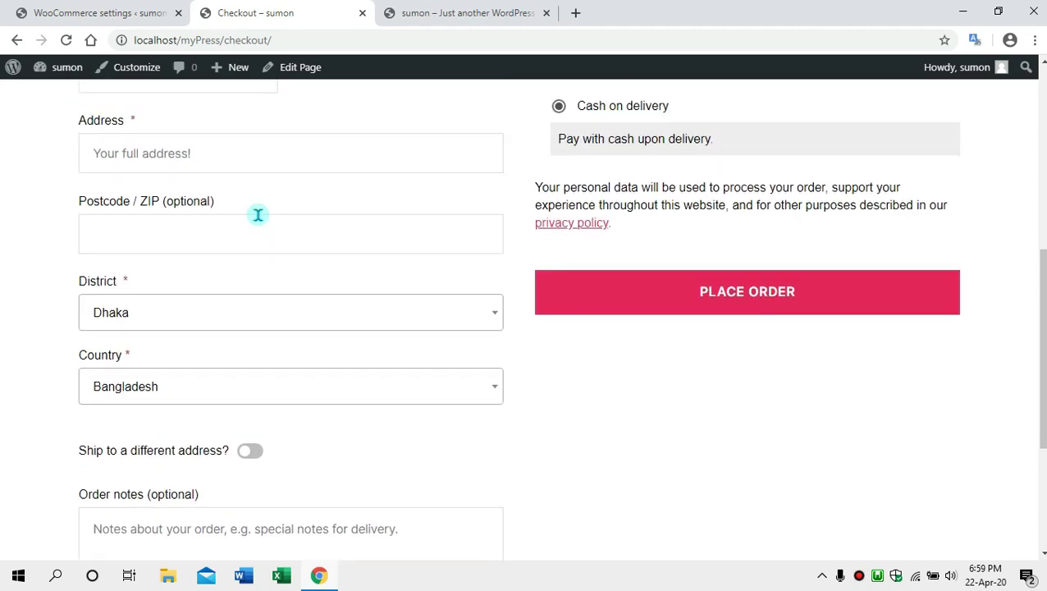
left_click(253, 161)
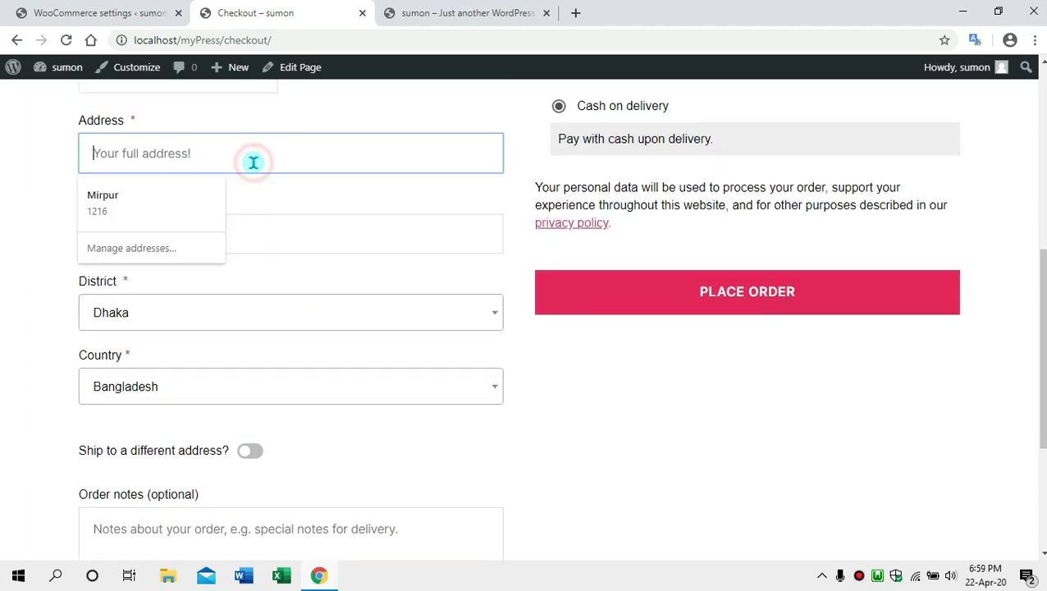
left_click(6, 162)
Briefly enable "Ship to a different address?" on the checkout form to view the shipping fields, and return to the WooCommerce settings.
scroll(13, 174, "down", 1)
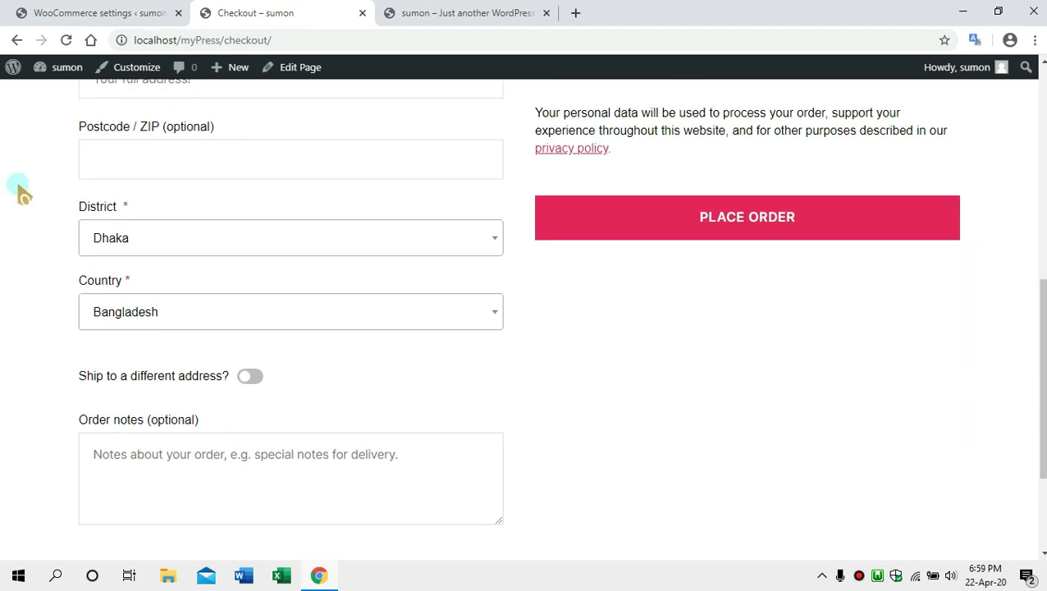
scroll(139, 275, "down", 1)
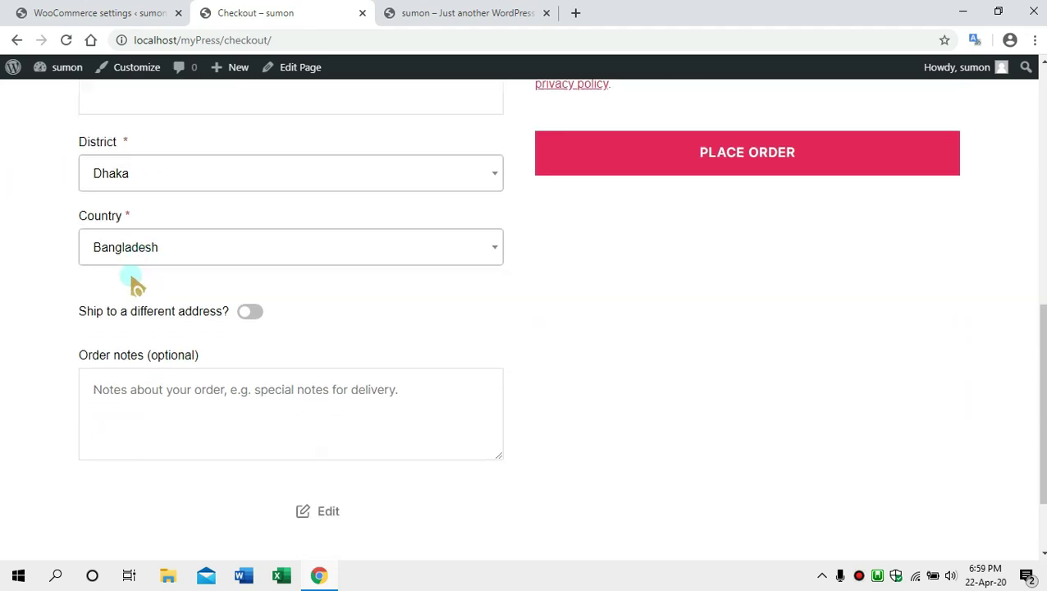
scroll(79, 304, "down", 1)
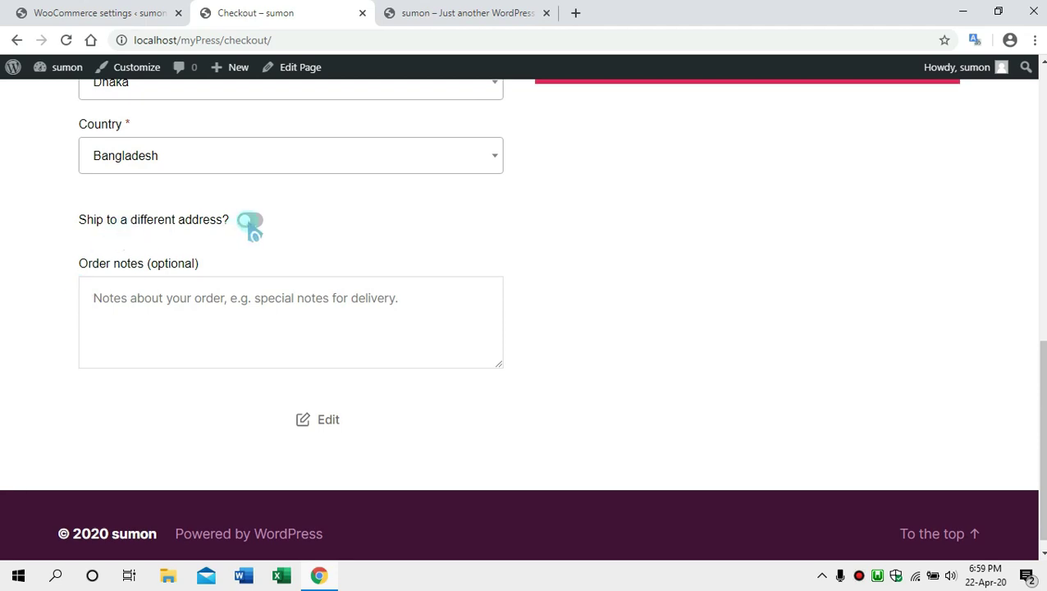
left_click(250, 223)
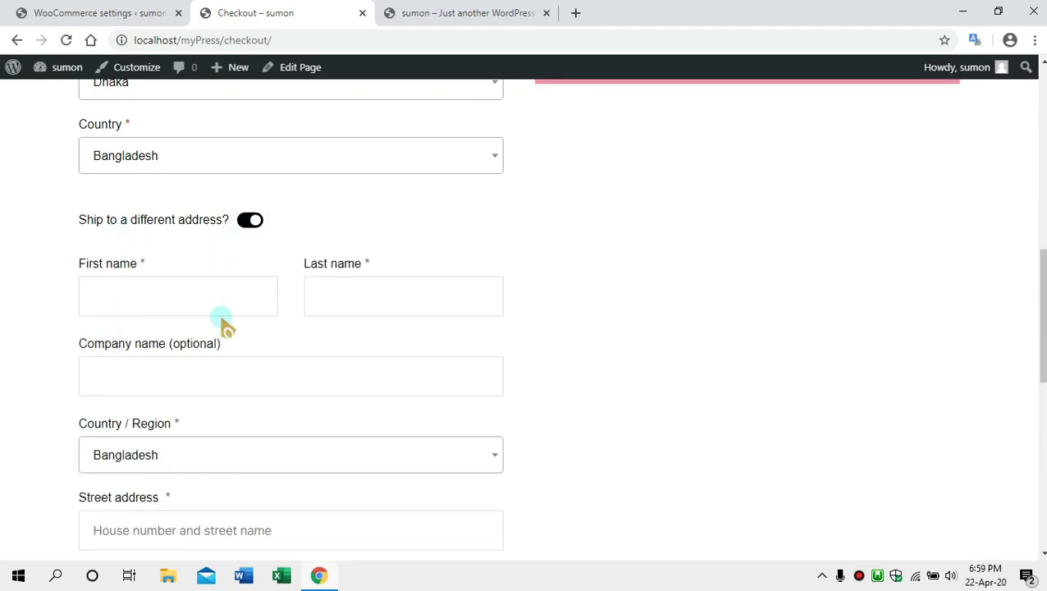
left_click(250, 223)
left_click(148, 15)
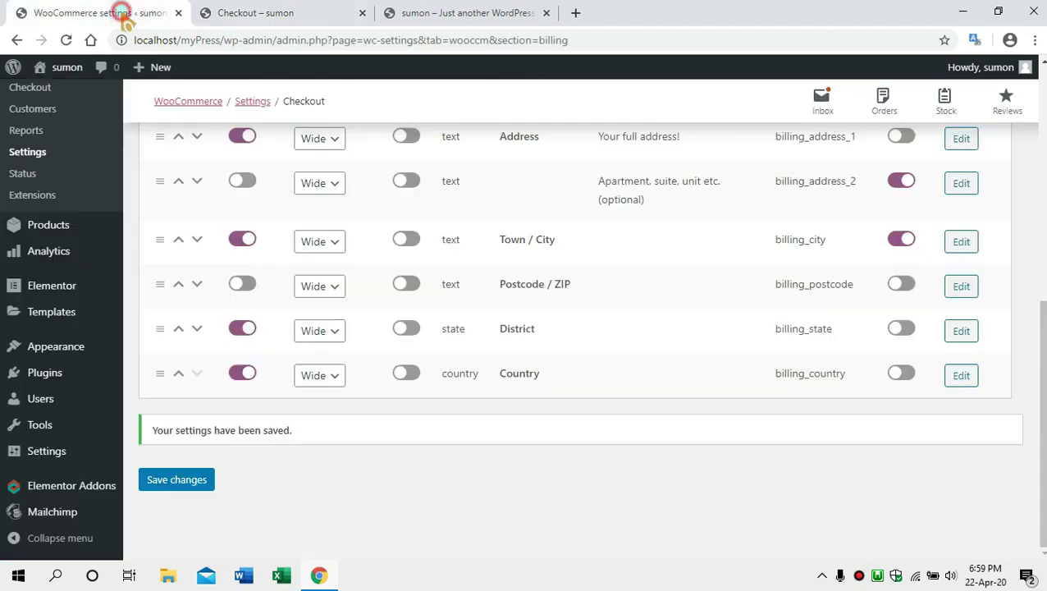
Open the Shipping fields section of the Checkout settings and bring its field list into view.
scroll(574, 361, "up", 6)
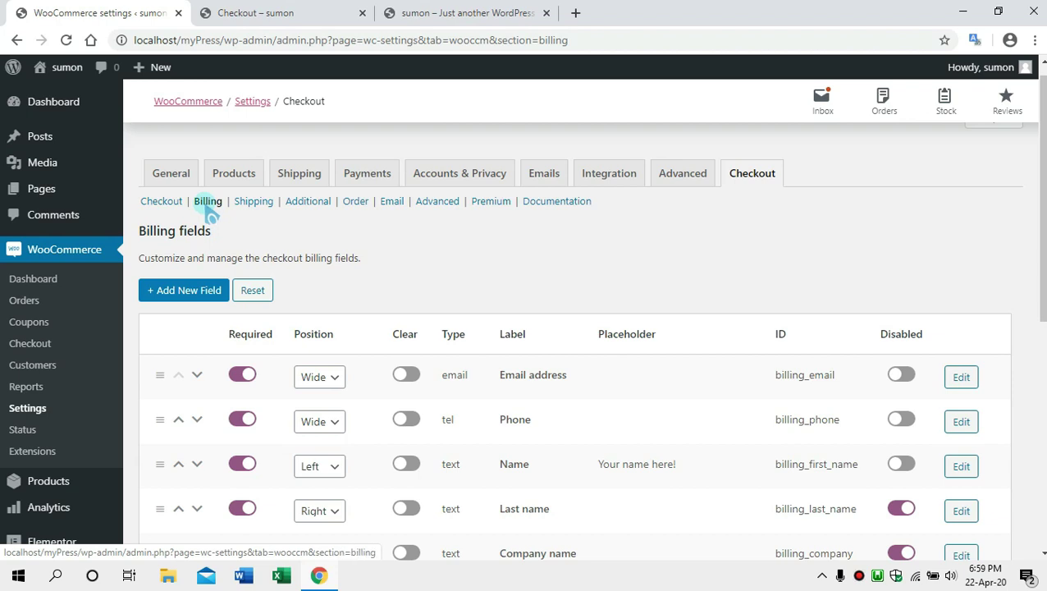
left_click(253, 202)
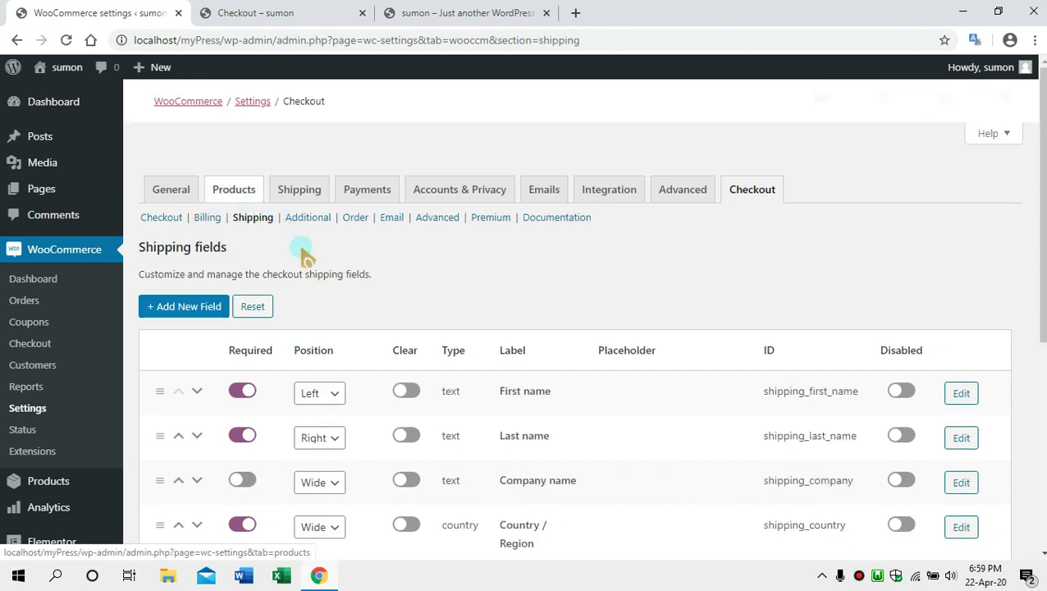
scroll(339, 249, "down", 1)
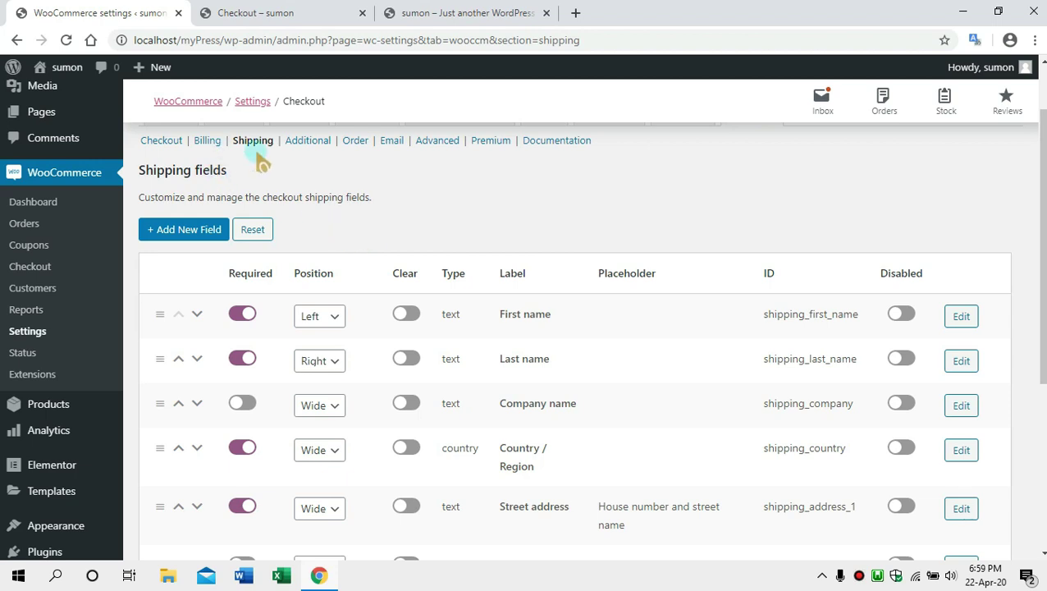
scroll(439, 201, "down", 1)
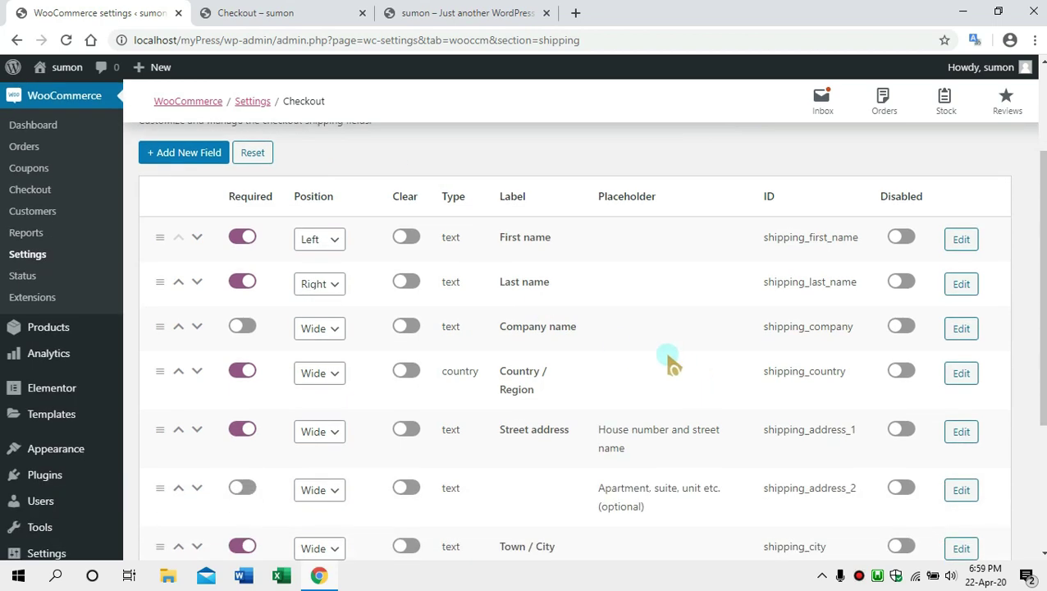
Disable the Last name, Company name, shipping_address_2 and Town / City fields in the shipping fields list.
left_click(901, 281)
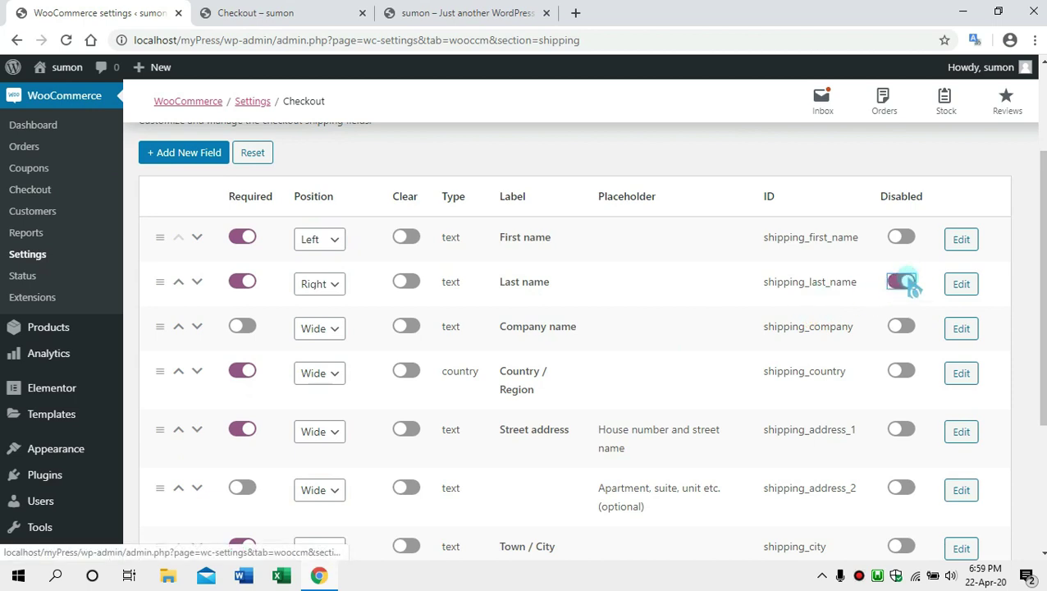
left_click(900, 328)
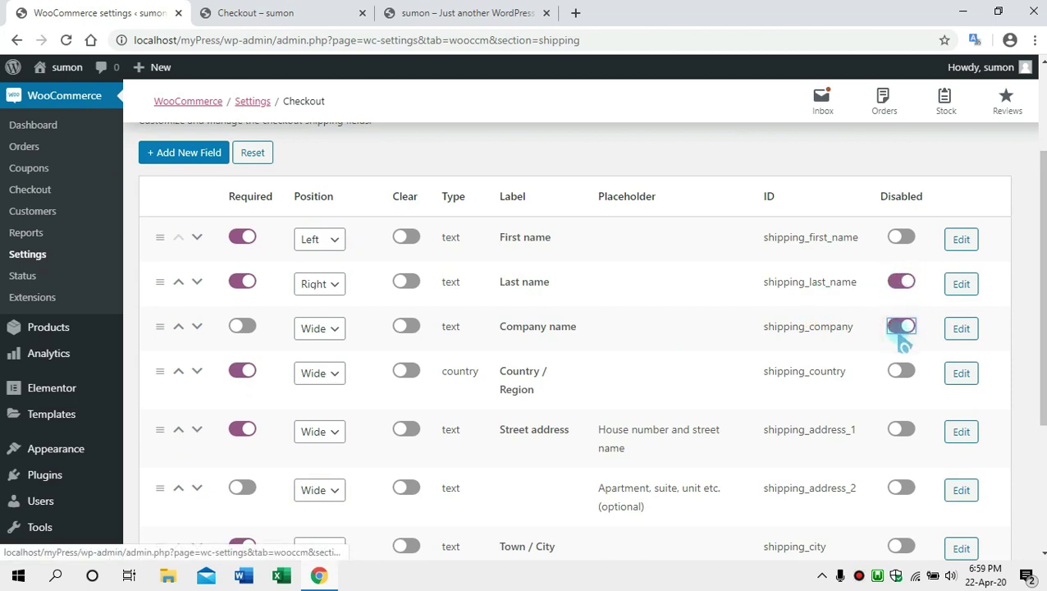
scroll(820, 353, "down", 1)
left_click(901, 410)
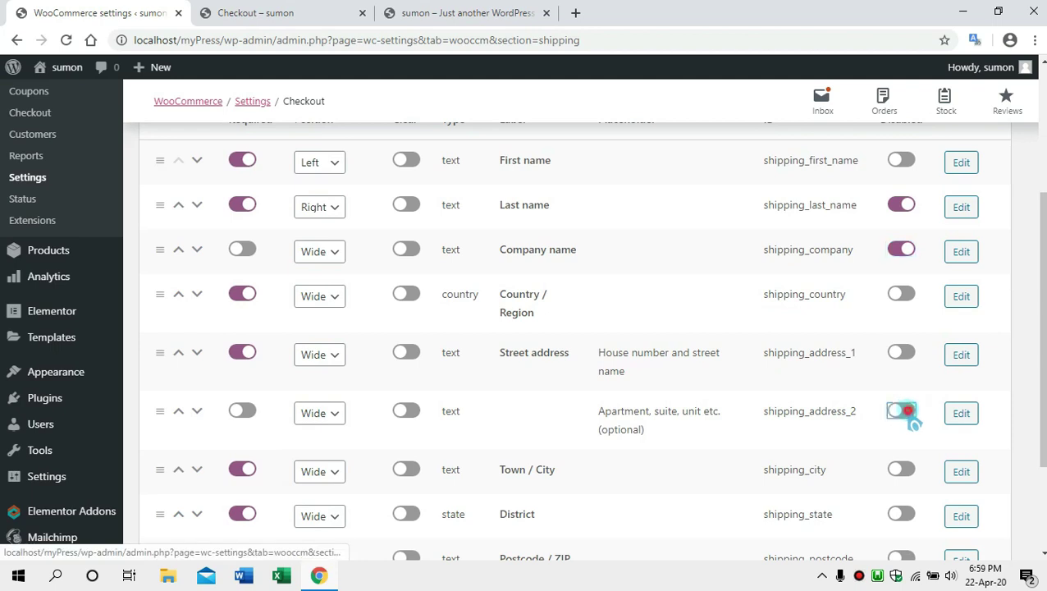
scroll(821, 416, "down", 2)
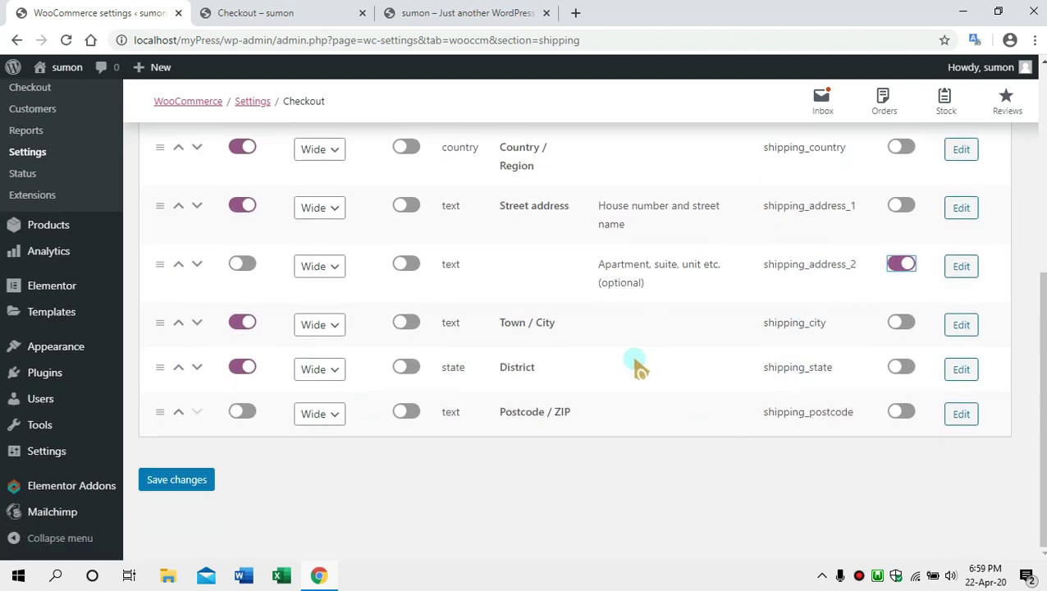
left_click(902, 324)
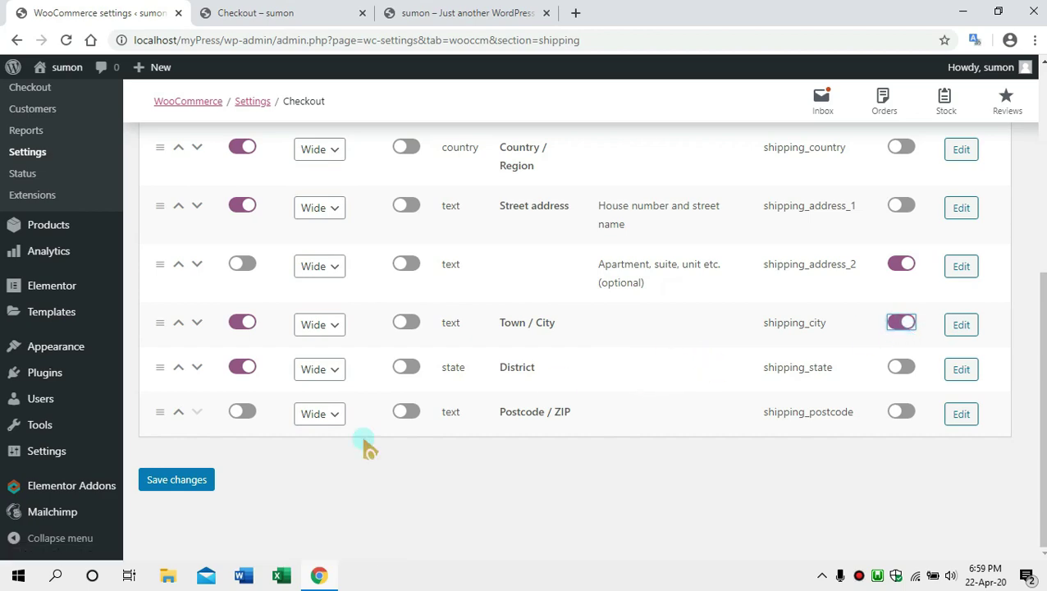
Check the modified shipping fields and save the shipping settings.
scroll(640, 432, "up", 1)
scroll(638, 428, "up", 3)
scroll(620, 380, "down", 3)
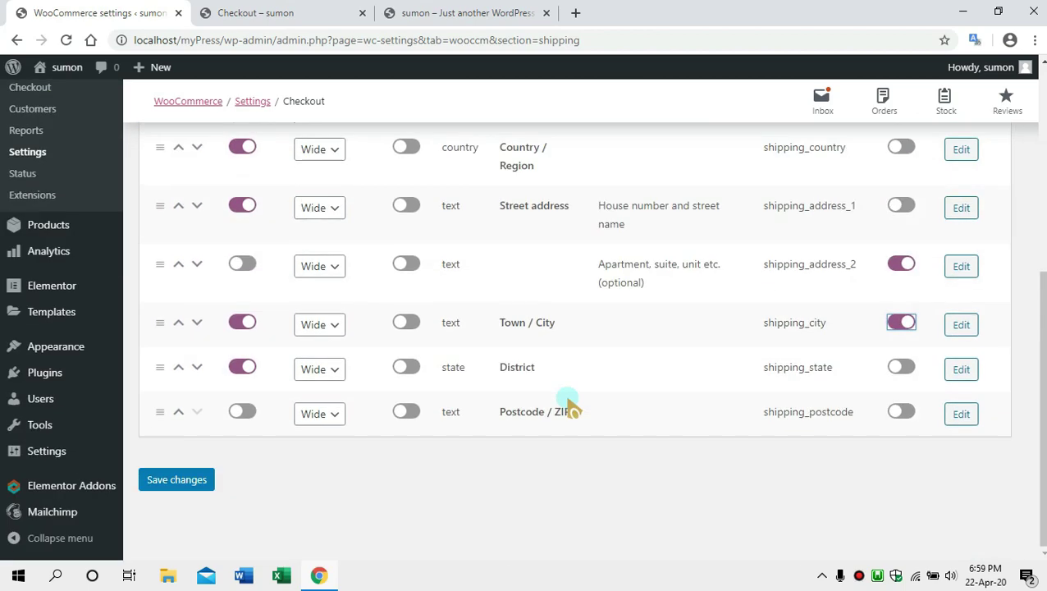
left_click(195, 492)
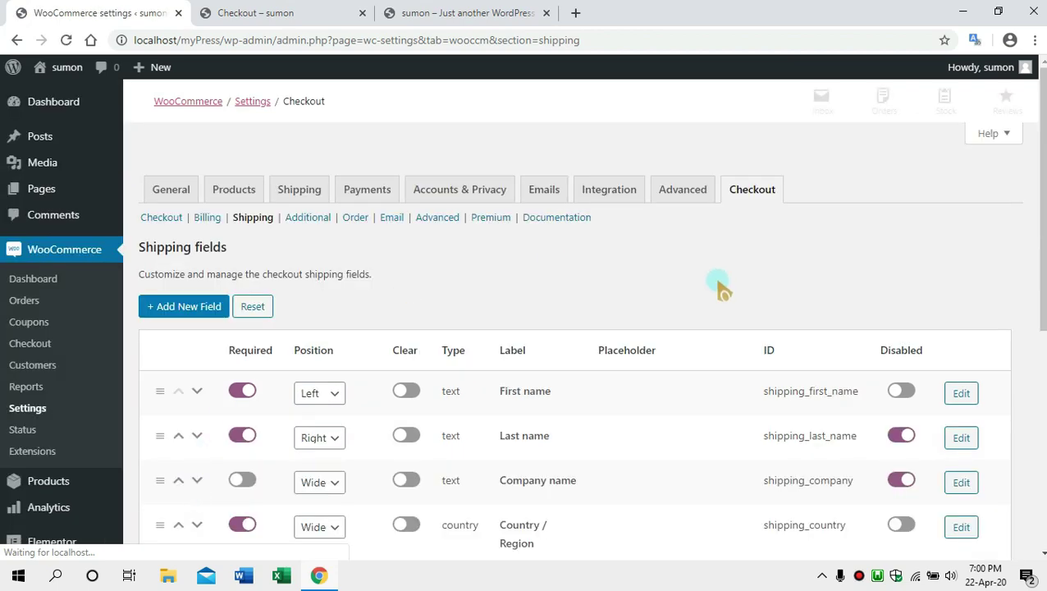
Review the saved shipping fields list and its Disabled settings from First name to Postcode / ZIP.
scroll(681, 308, "down", 5)
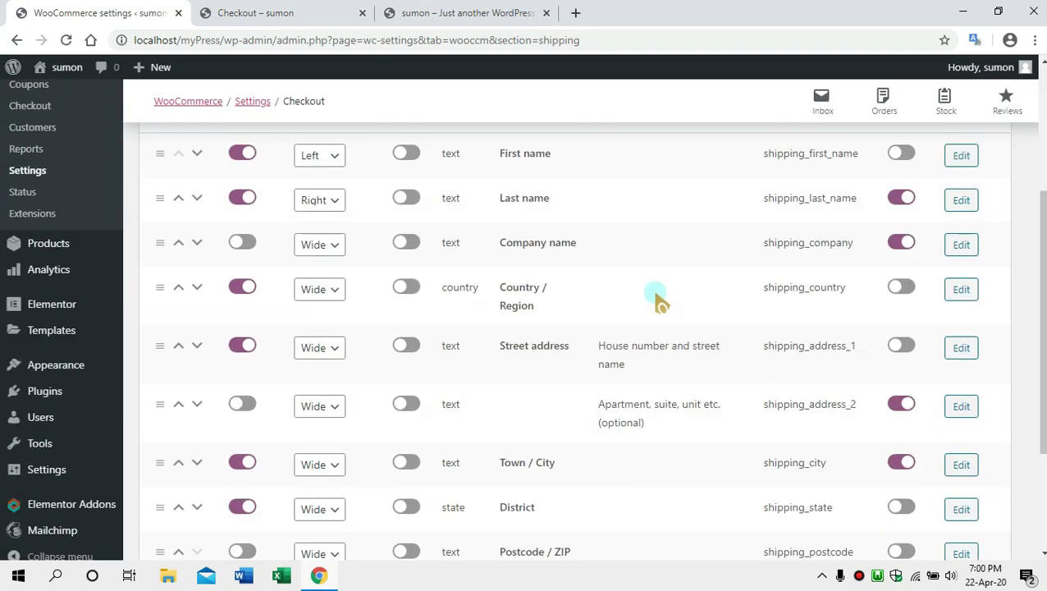
scroll(660, 319, "up", 3)
scroll(661, 318, "down", 1)
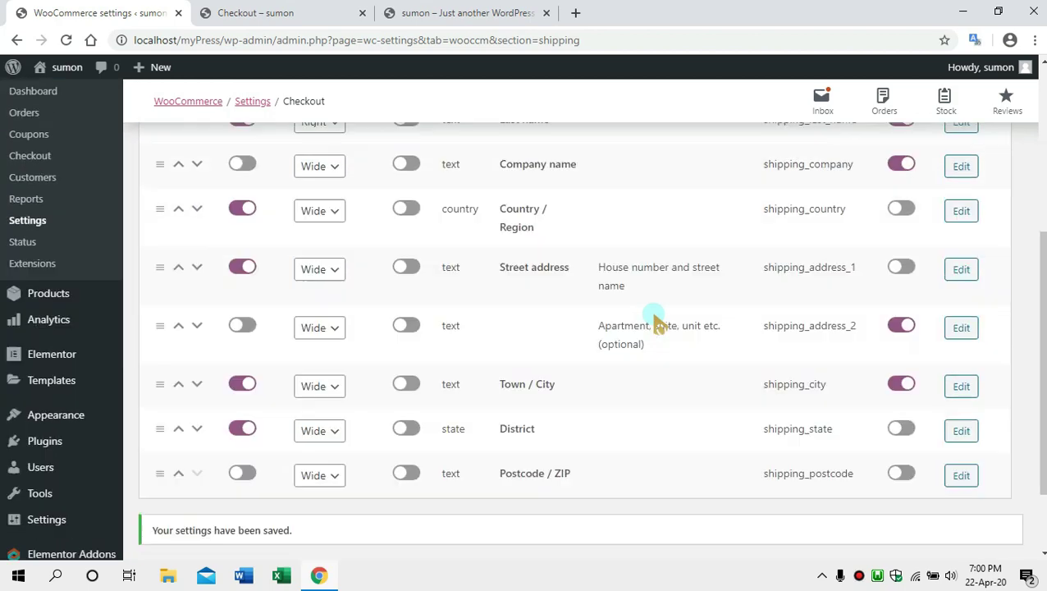
scroll(659, 322, "up", 1)
scroll(656, 320, "up", 3)
scroll(656, 322, "down", 2)
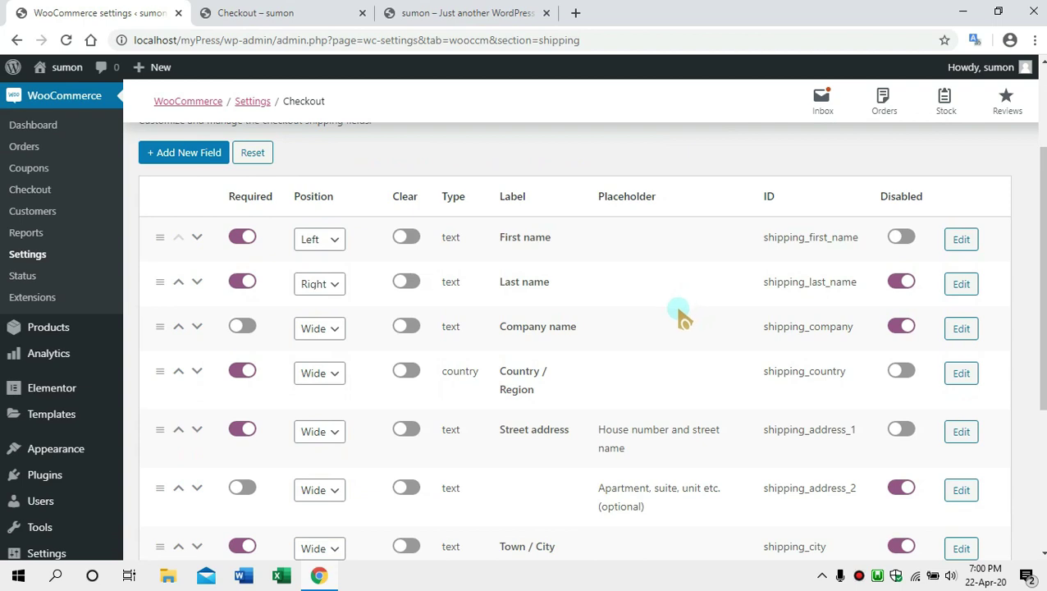
scroll(679, 315, "up", 2)
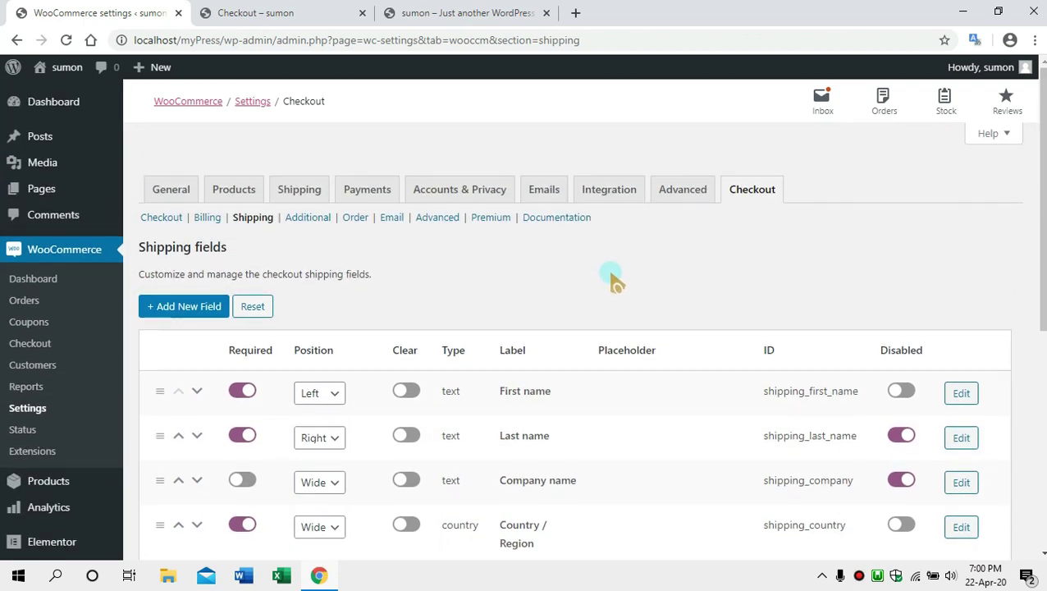
Add a text field to the shipping fields with the label Phone and placeholder "Mobile number here!", and save it.
scroll(617, 281, "down", 1)
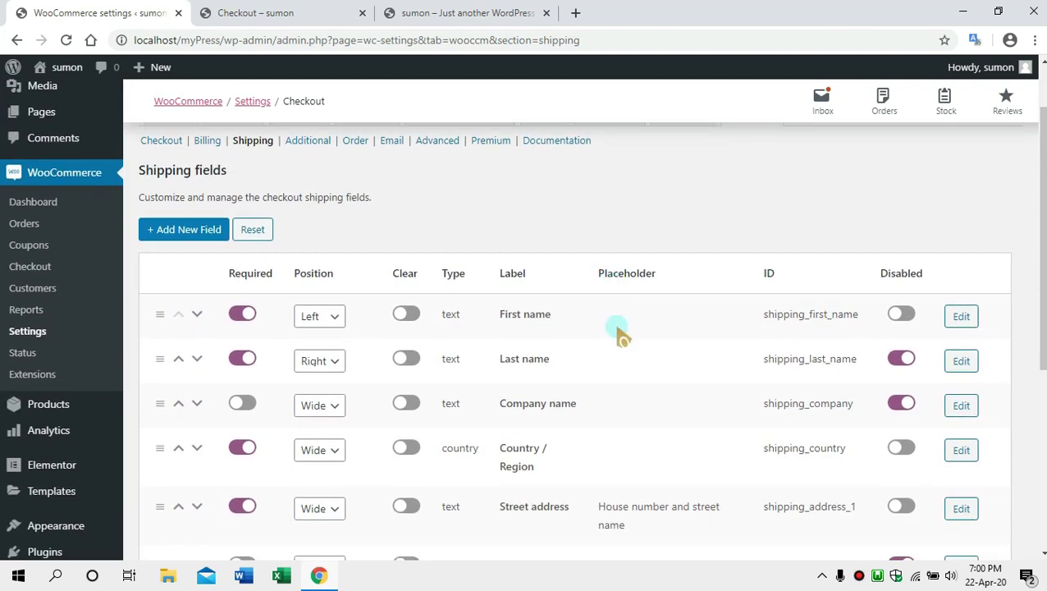
left_click(185, 232)
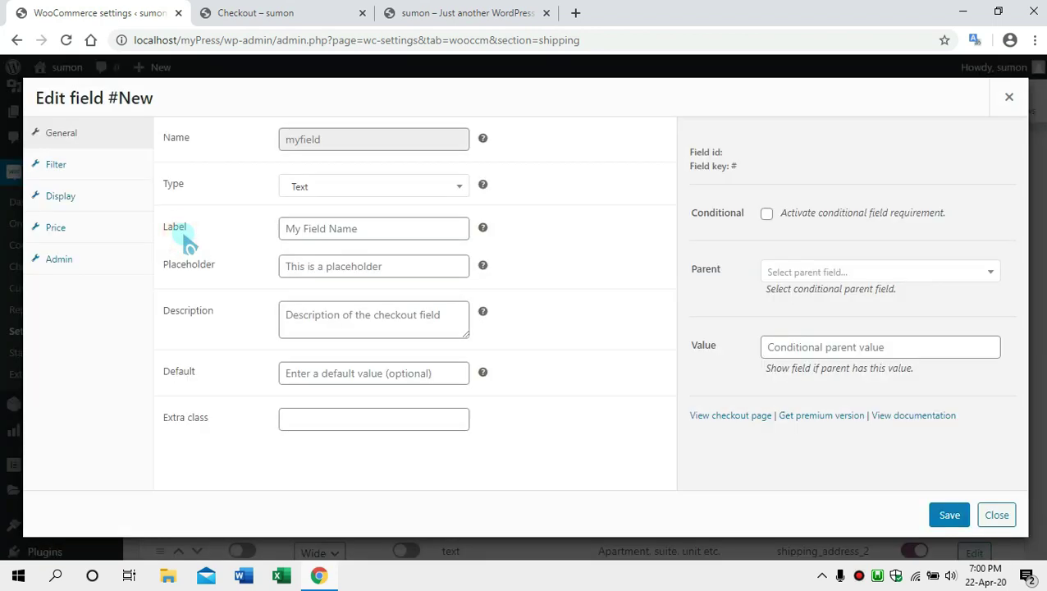
left_click(402, 233)
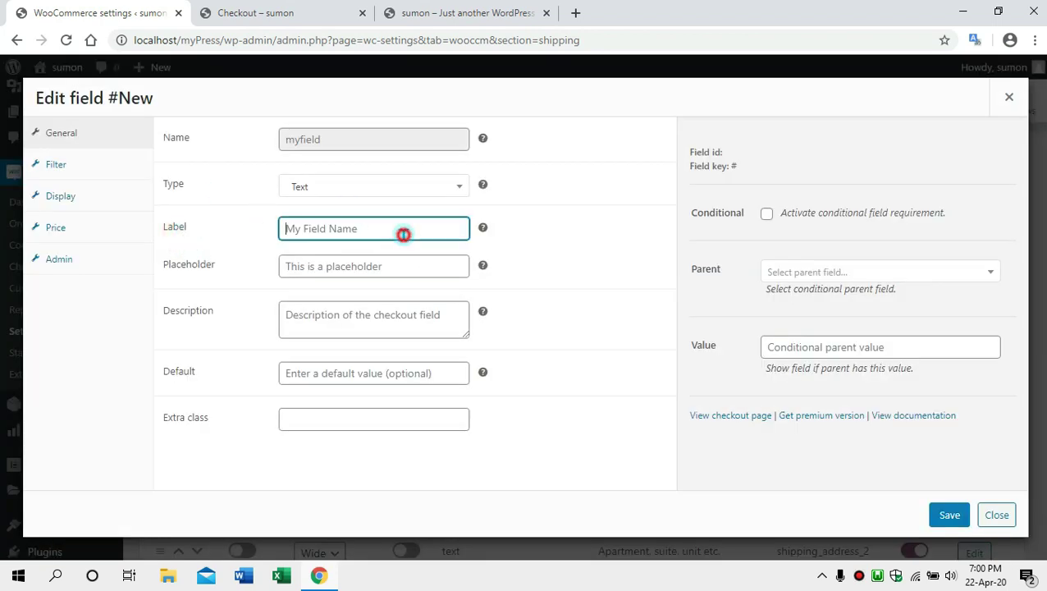
type("P")
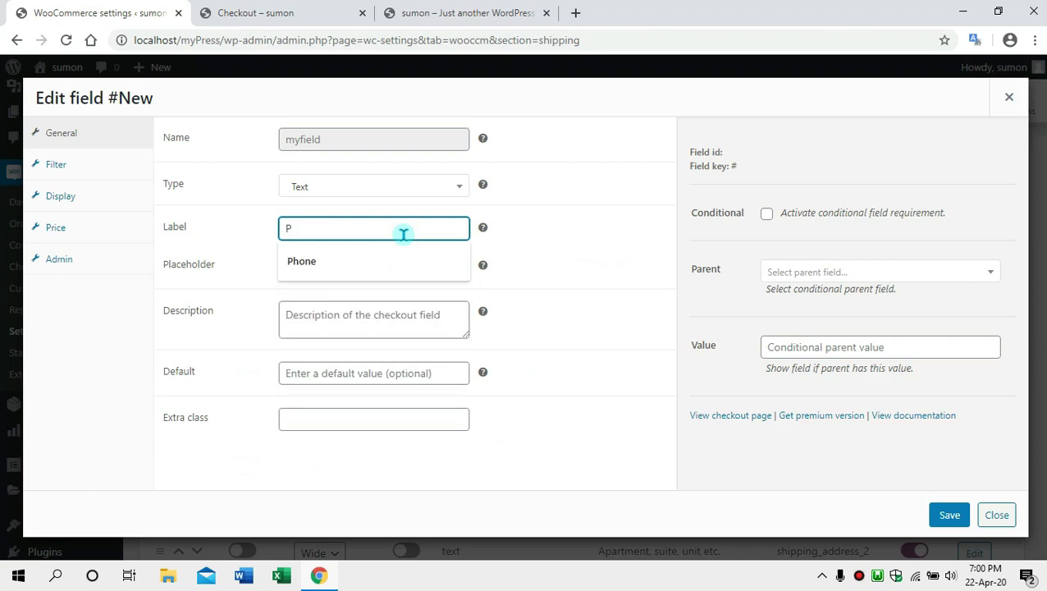
type("ho")
left_click(402, 261)
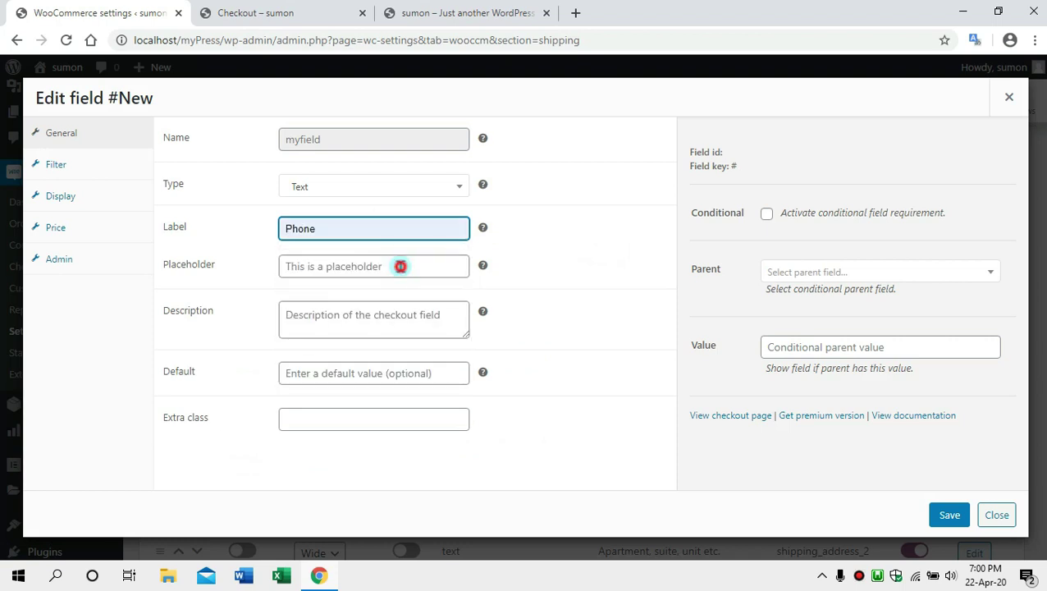
left_click(404, 268)
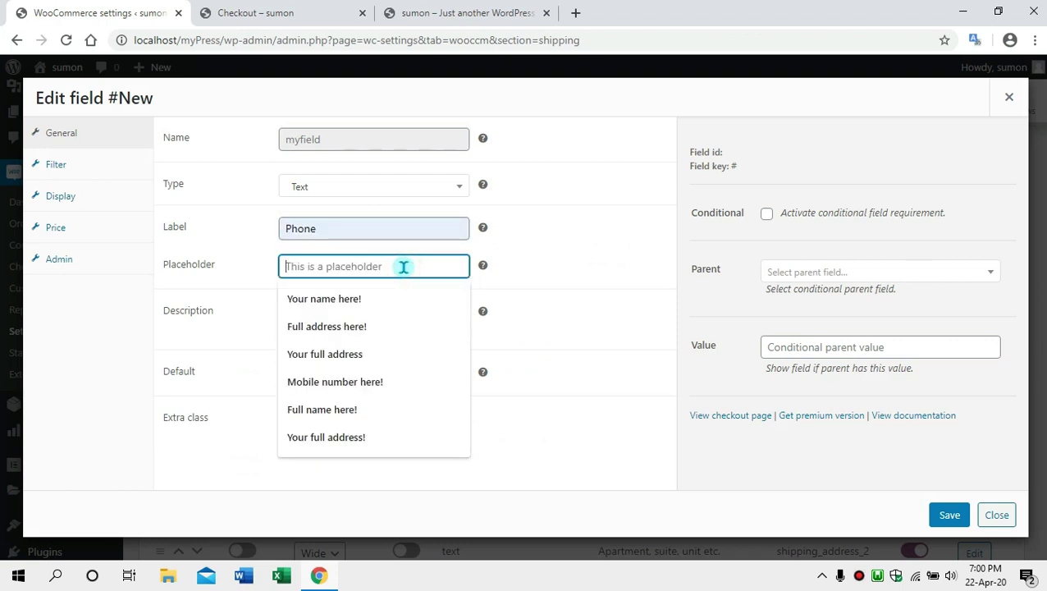
left_click(409, 386)
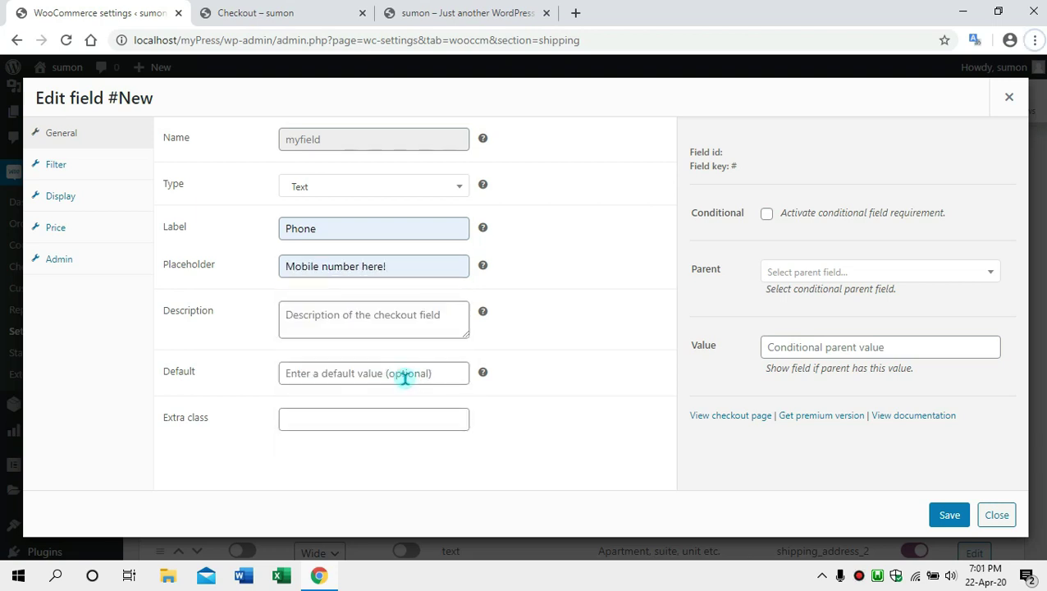
left_click(949, 515)
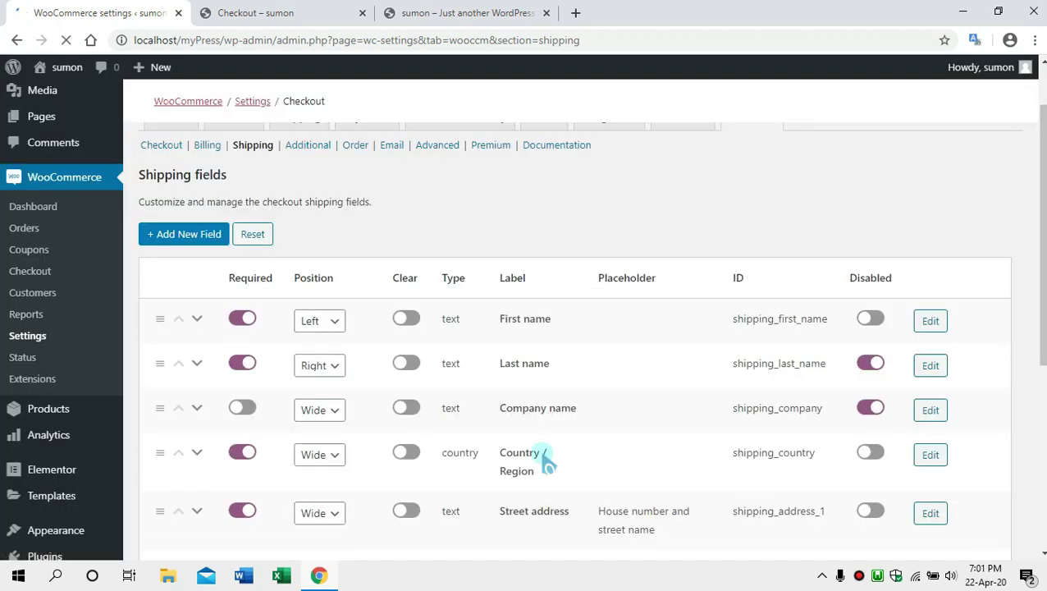
Move the Phone field to the start of the shipping fields list, above First name.
scroll(430, 362, "down", 5)
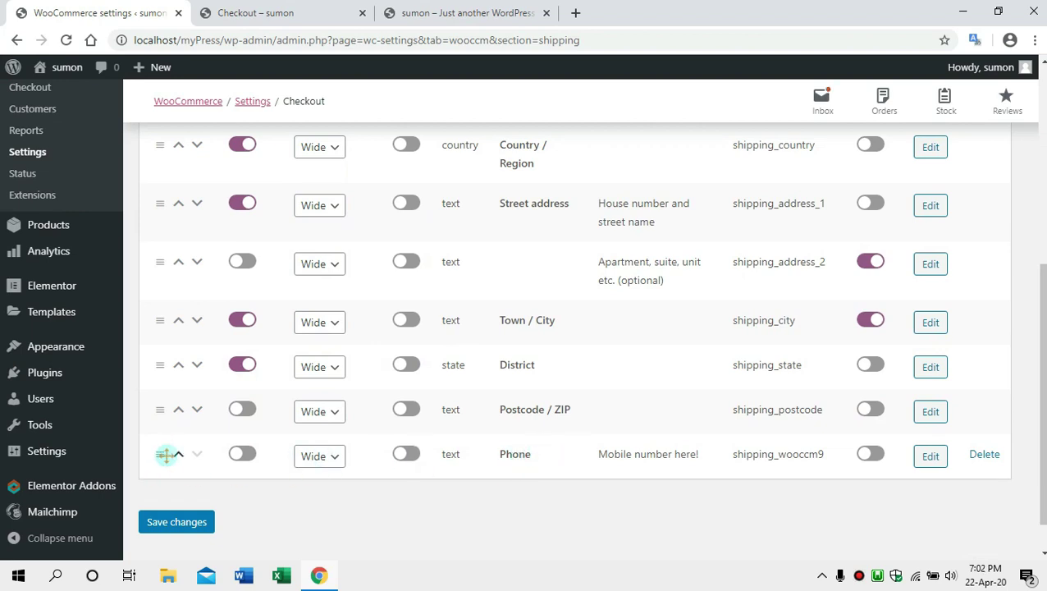
left_click_drag(159, 451, 201, 194)
scroll(201, 193, "up", 2)
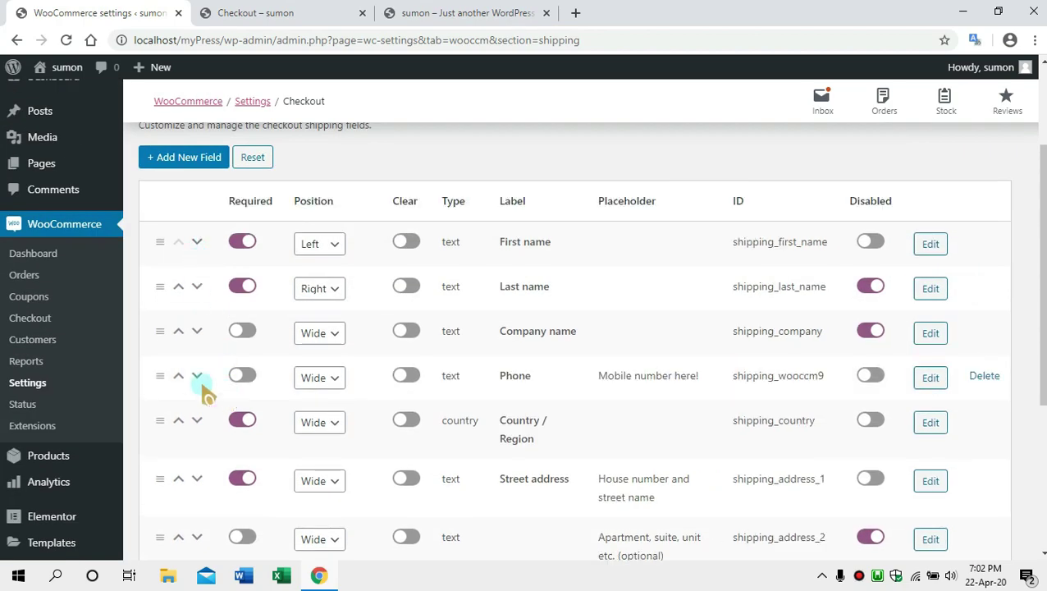
left_click_drag(158, 377, 191, 254)
Move the Country / Region field to the end of the shipping fields list and save the changes.
scroll(619, 374, "down", 3)
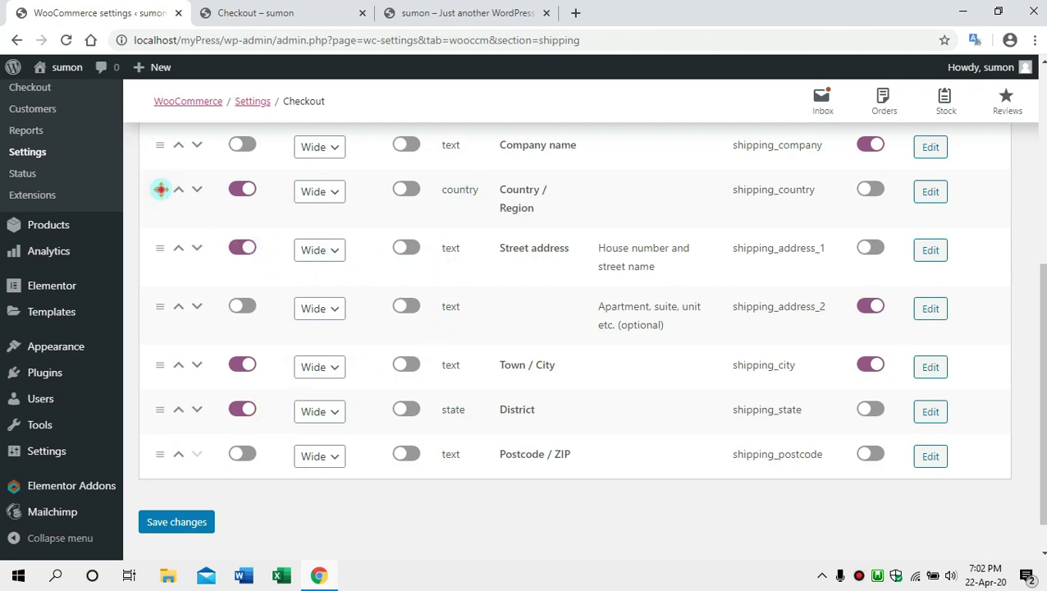
left_click_drag(160, 189, 167, 473)
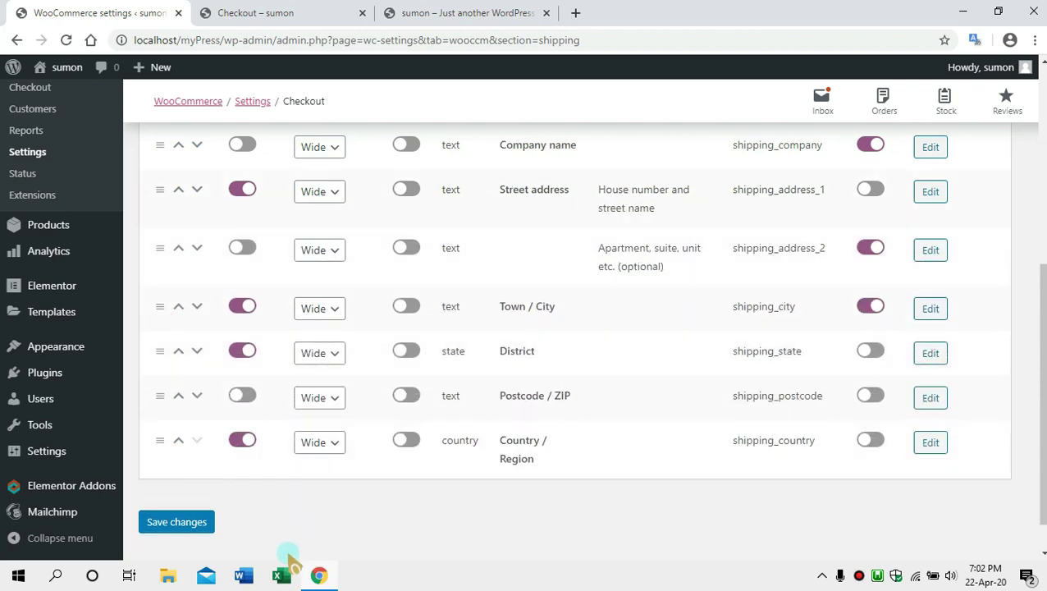
left_click(182, 525)
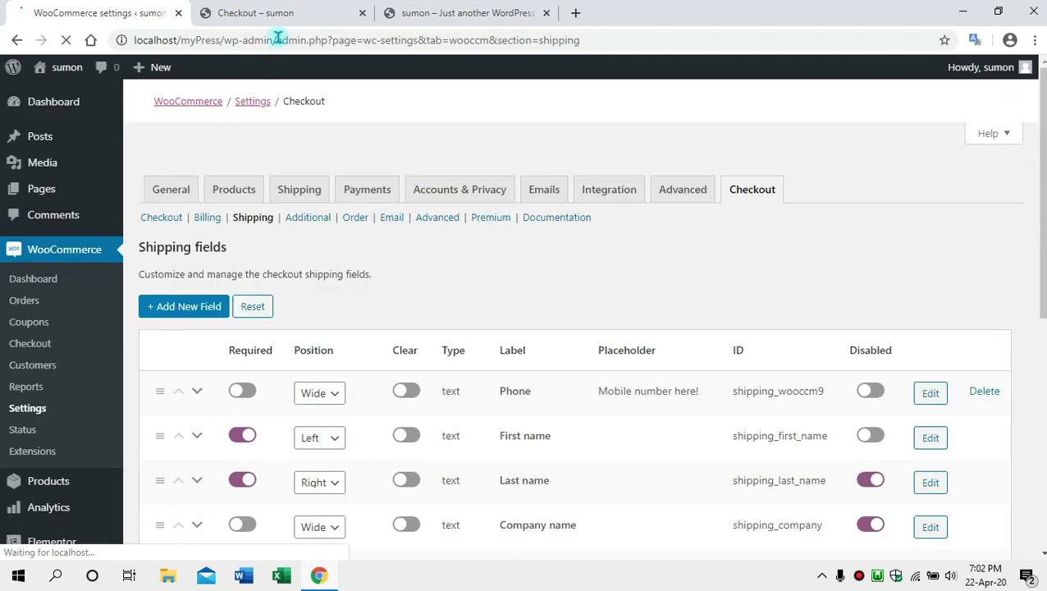
Reload the Checkout page, turn on "Ship to a different address?" and review the shipping fields shown beneath it.
left_click(304, 12)
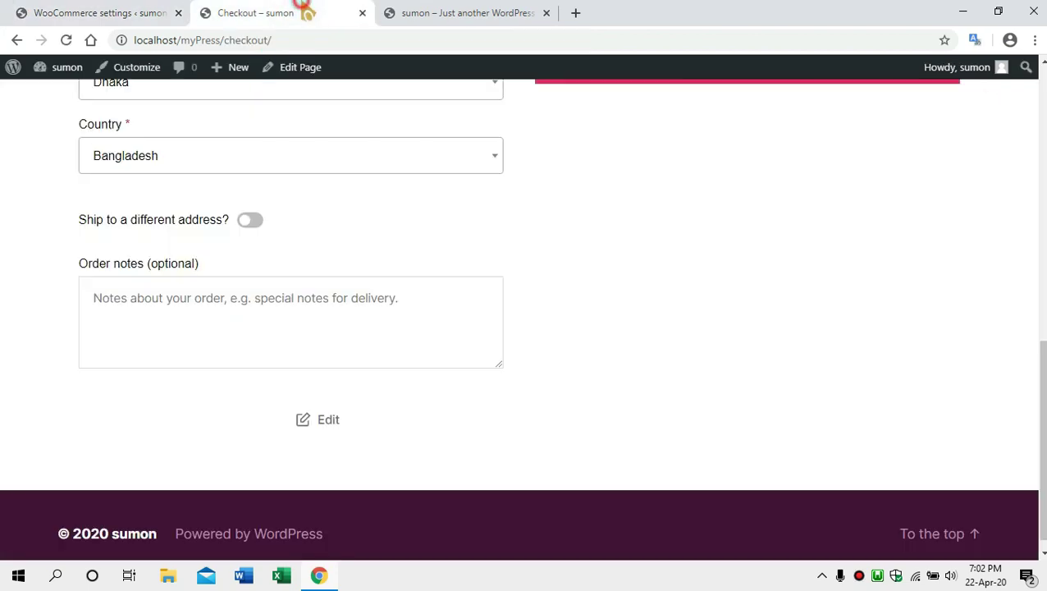
scroll(451, 315, "up", 4)
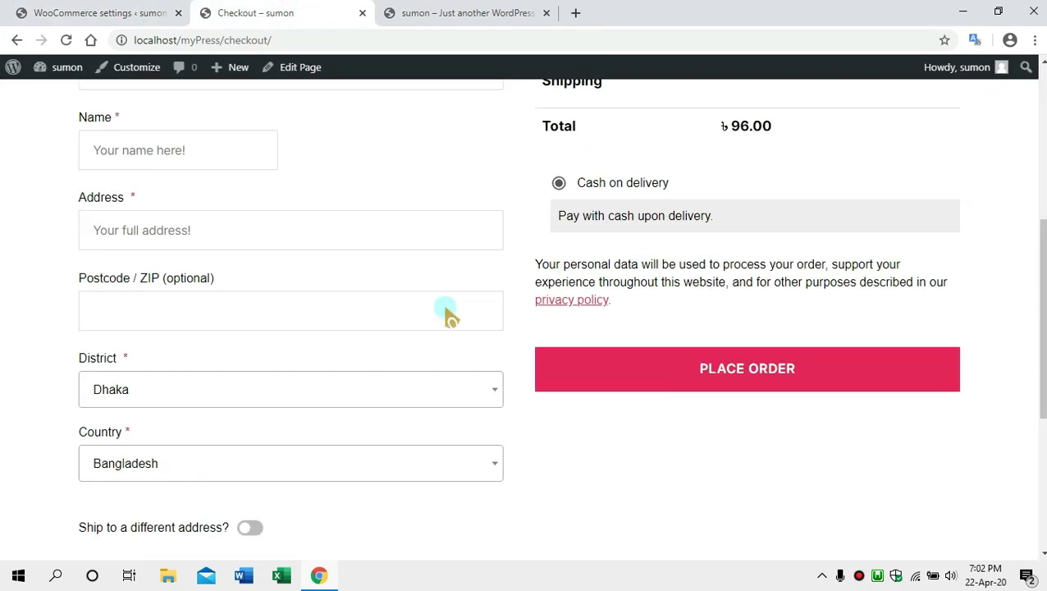
key("F5")
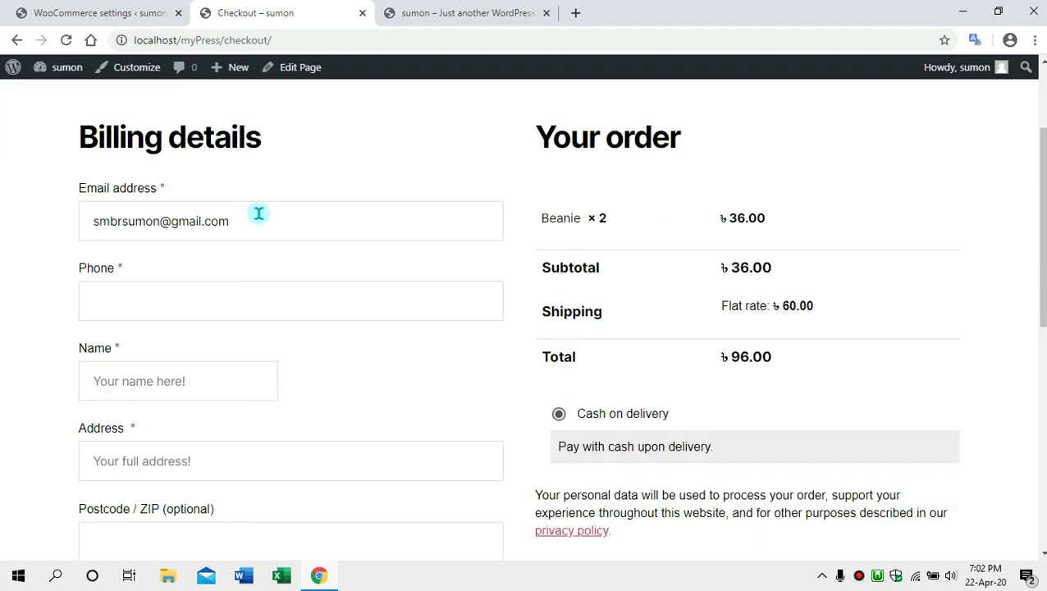
scroll(266, 247, "down", 3)
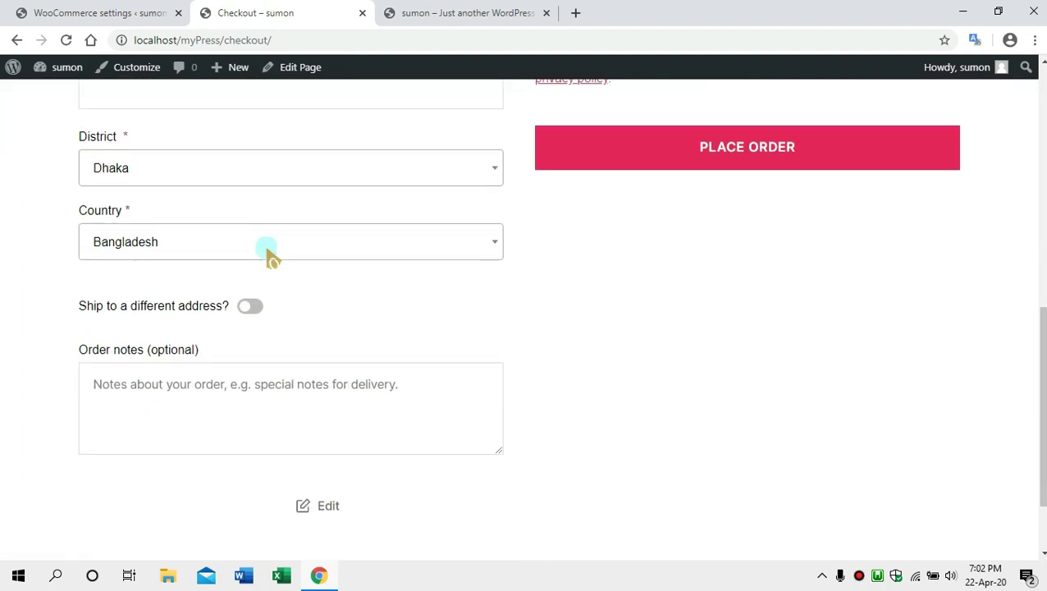
left_click(250, 301)
scroll(250, 300, "down", 1)
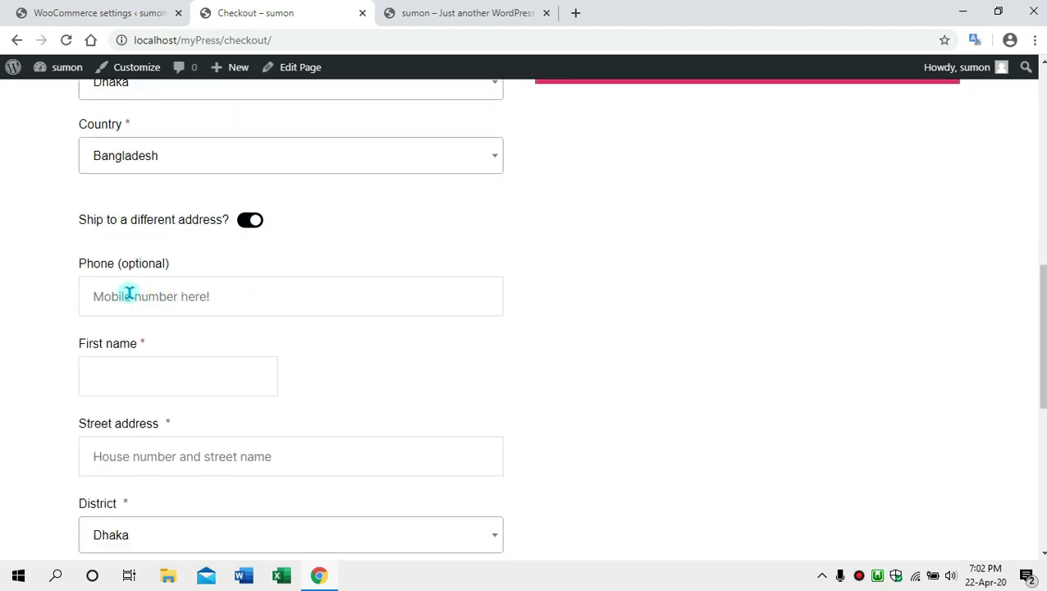
scroll(130, 293, "down", 2)
scroll(170, 217, "down", 3)
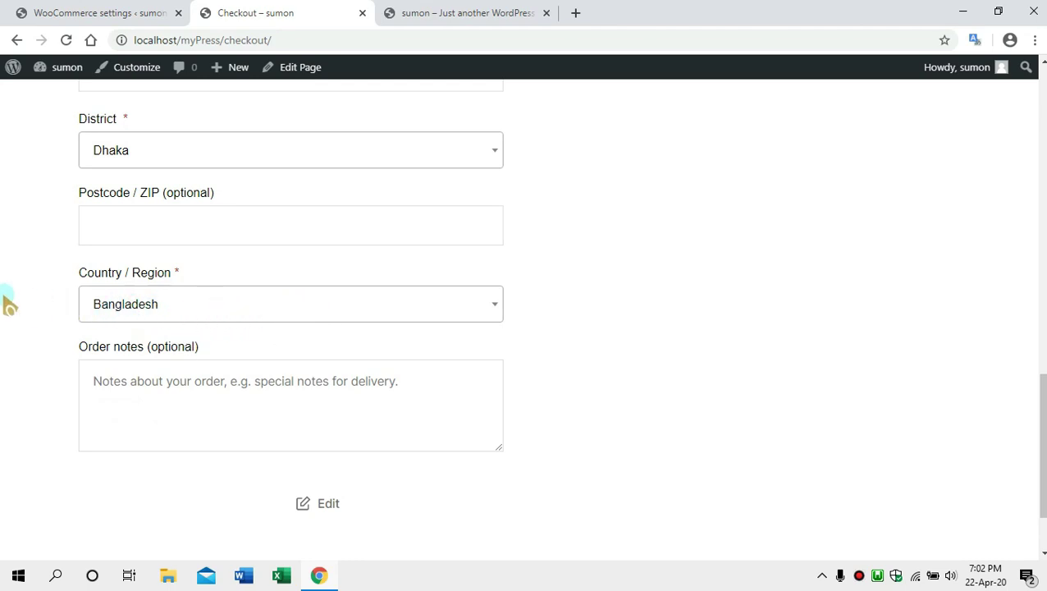
Reload the Checkout page again and look over the billing details and order summary.
key("F5")
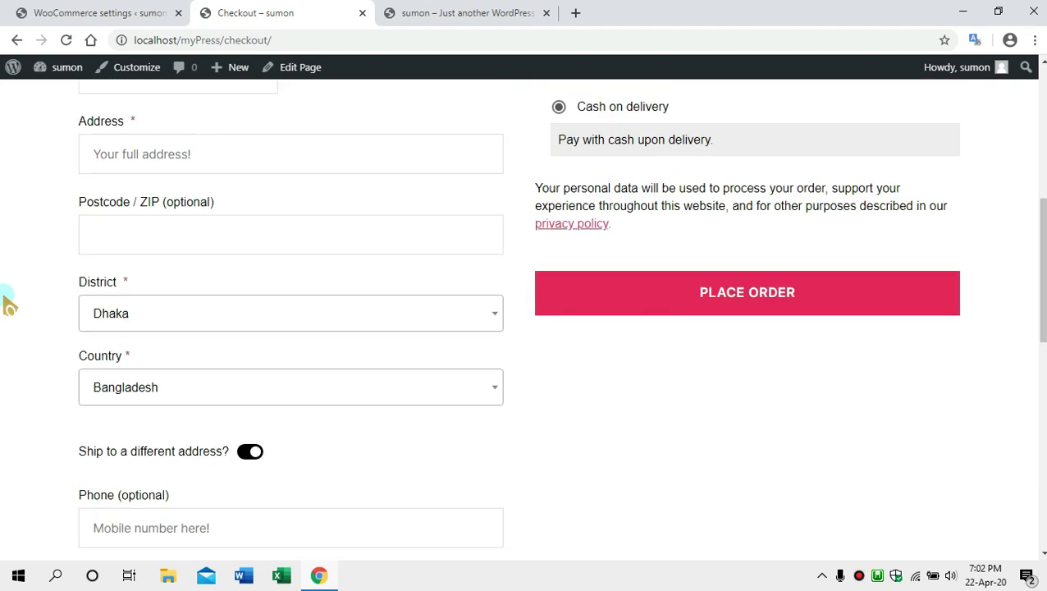
scroll(8, 304, "up", 4)
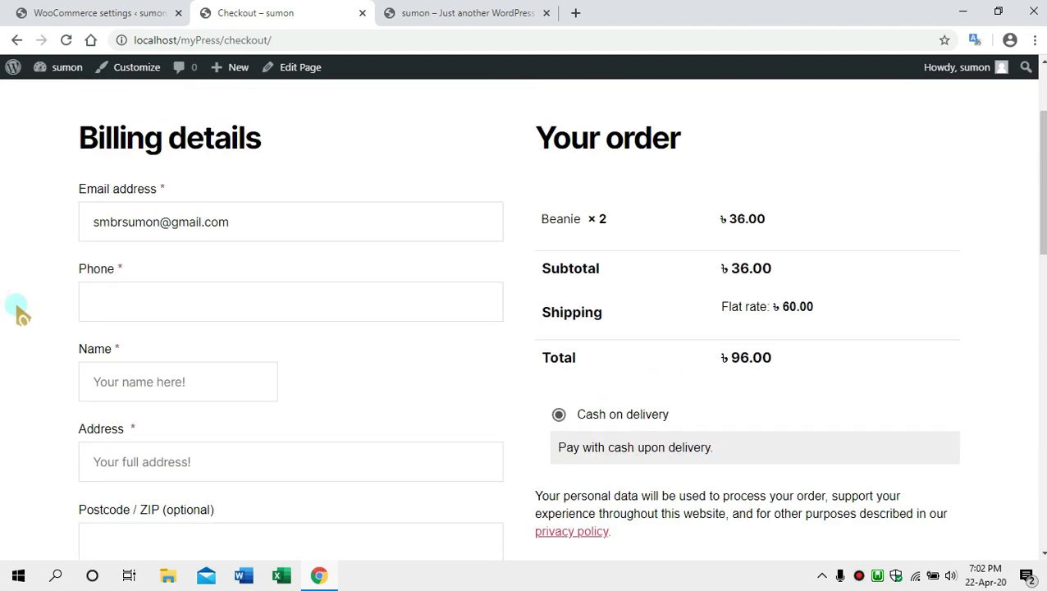
scroll(14, 307, "up", 1)
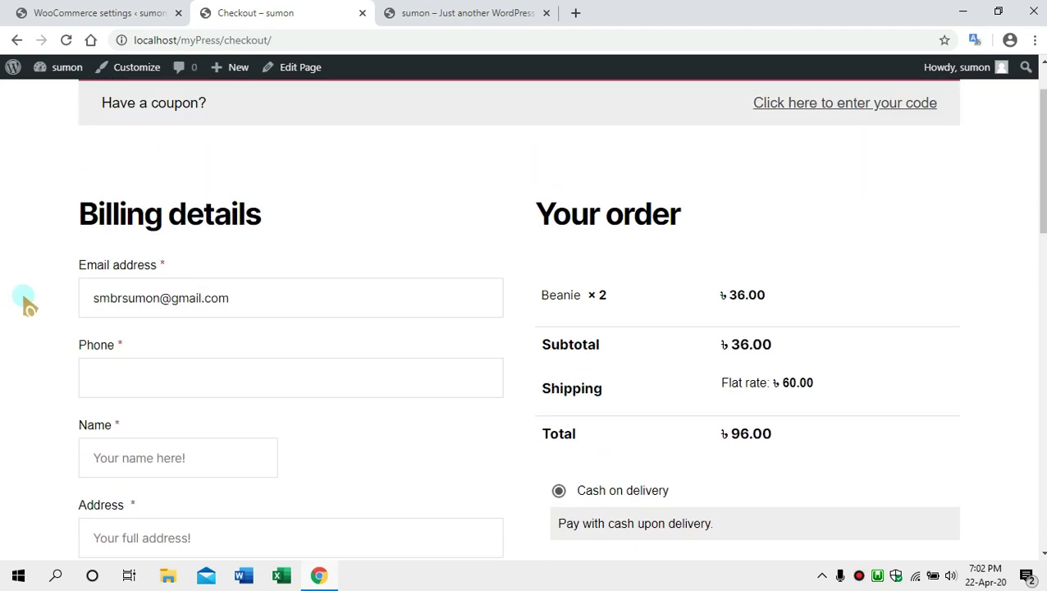
scroll(28, 305, "down", 5)
scroll(29, 308, "up", 4)
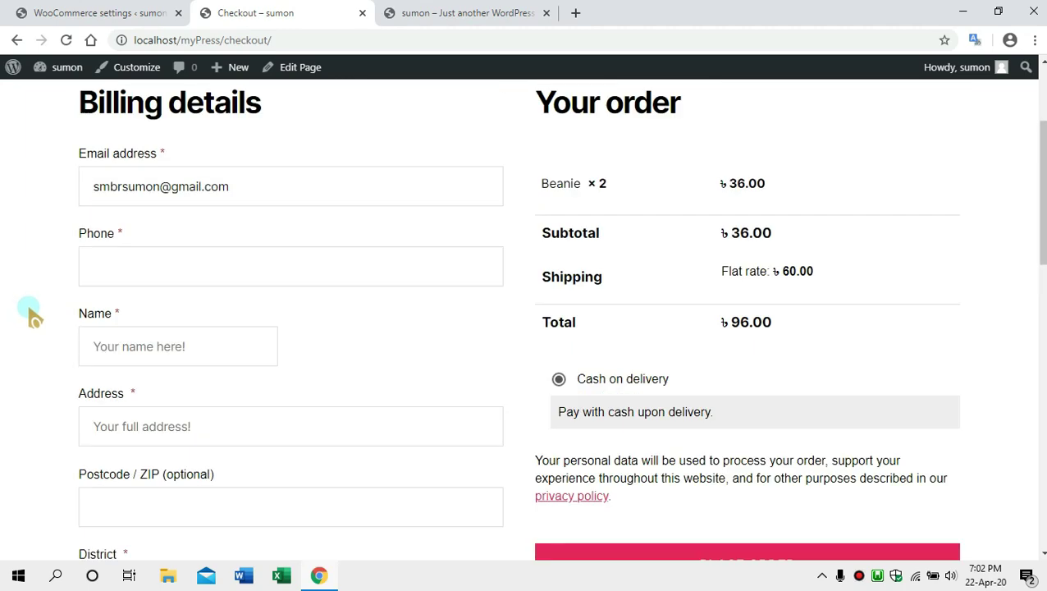
scroll(451, 283, "up", 2)
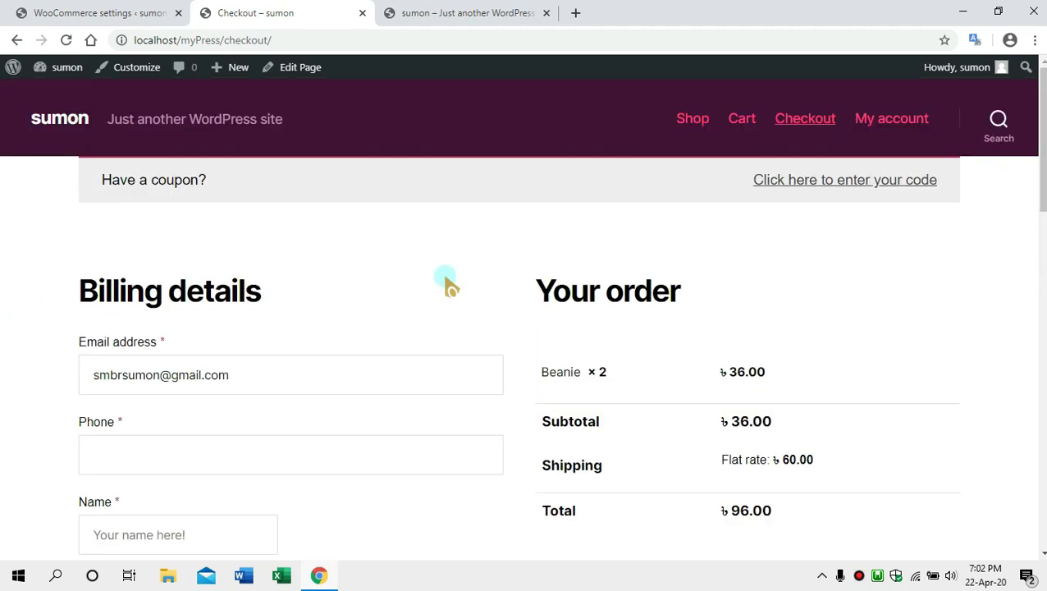
Open the Checkout page for editing and set its template to Full Width Template.
left_click(304, 72)
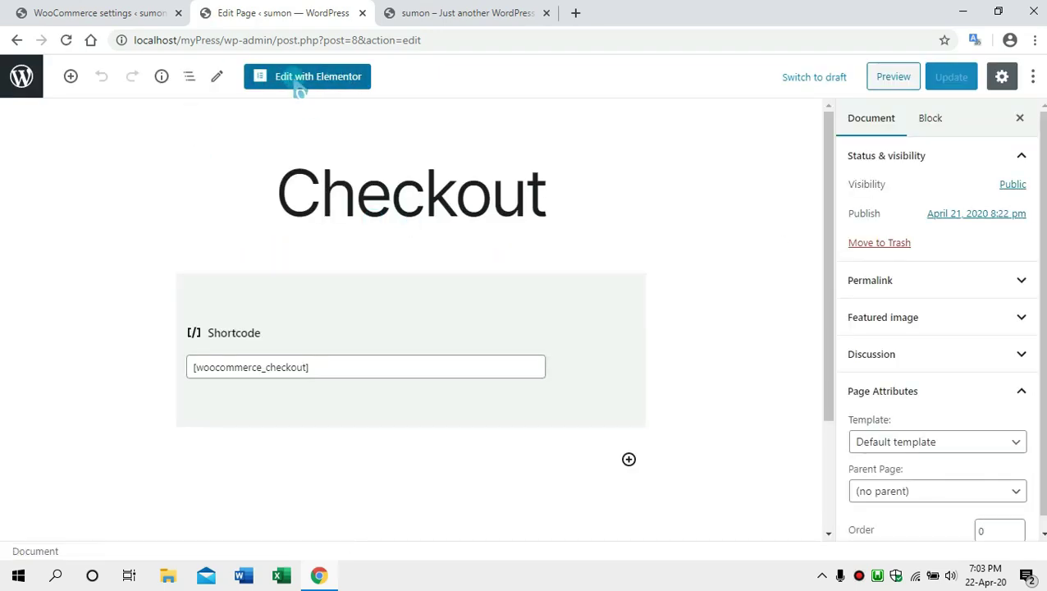
scroll(657, 392, "down", 2)
scroll(944, 415, "down", 1)
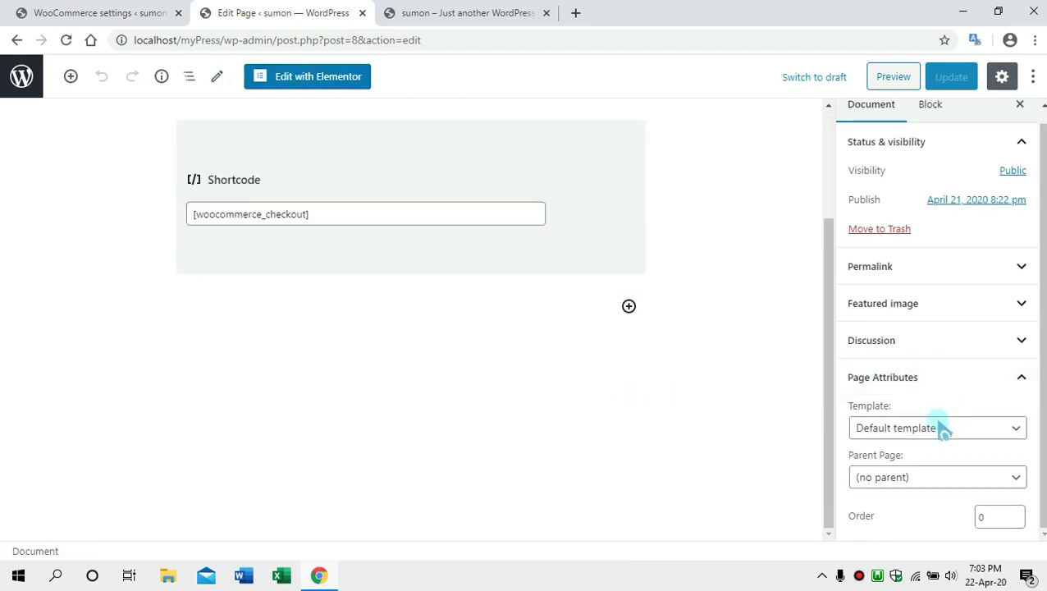
left_click(940, 427)
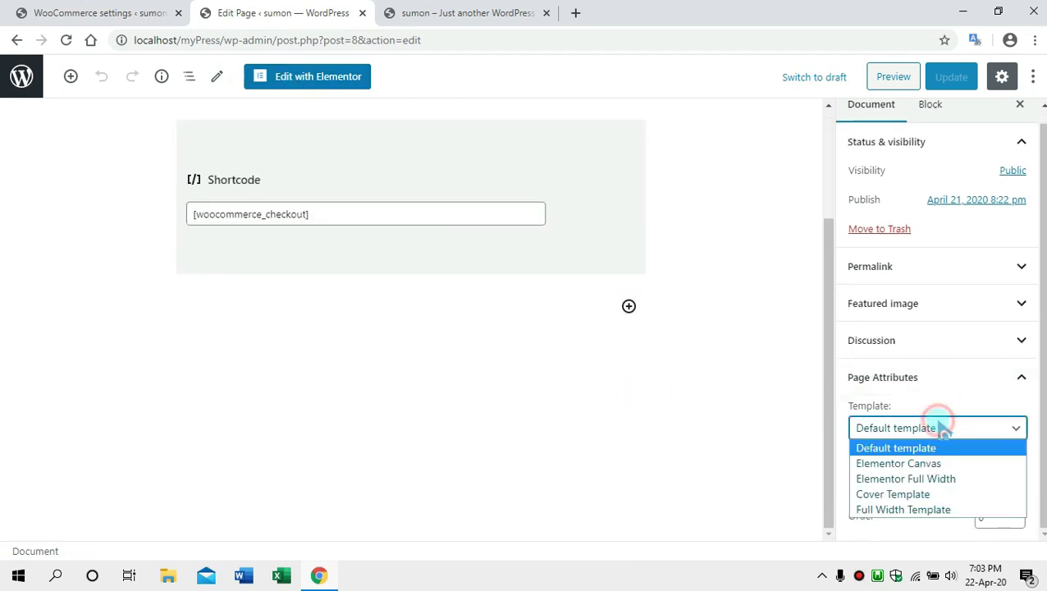
left_click(883, 509)
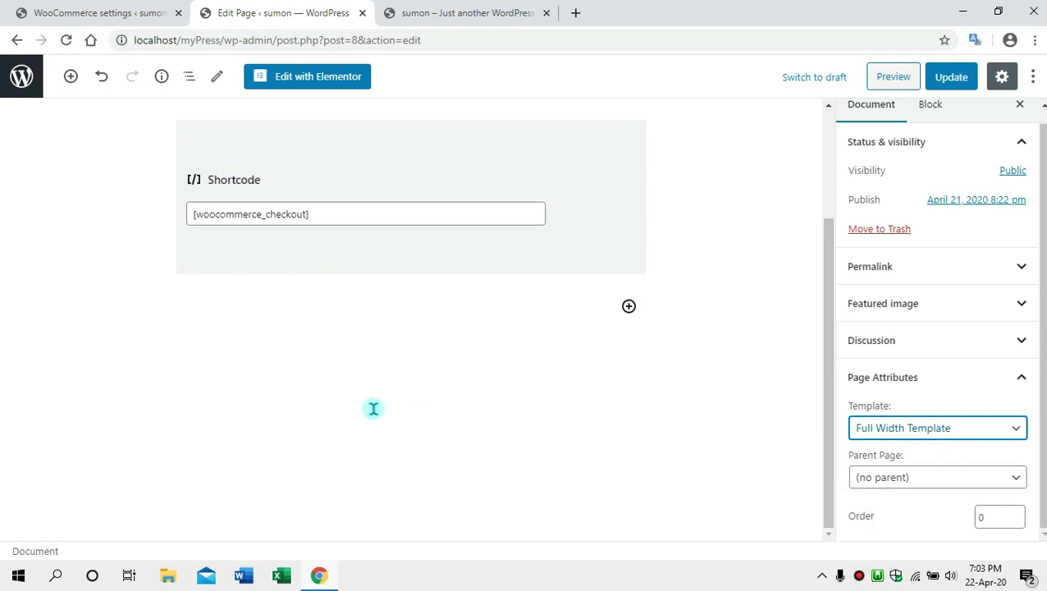
Open the WordPress Themes page and check which theme is active.
left_click(105, 12)
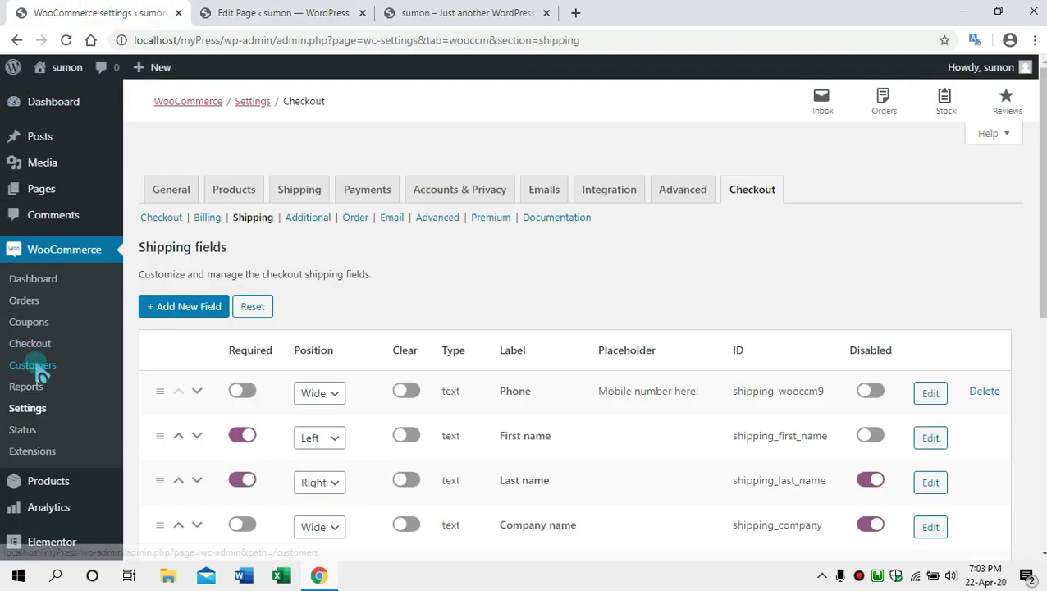
scroll(83, 466, "down", 2)
scroll(76, 382, "down", 2)
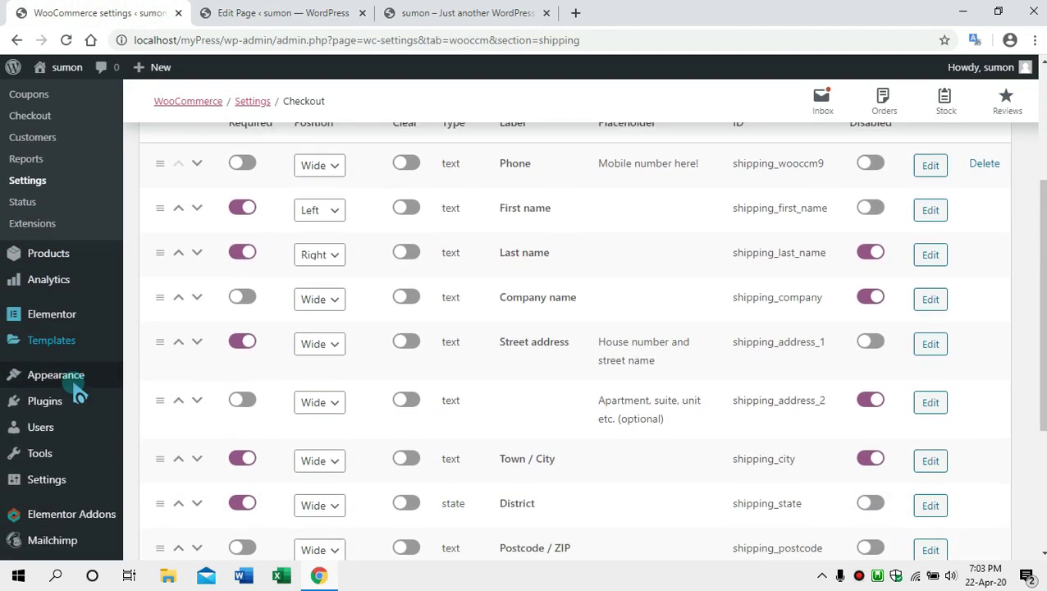
mouse_move(70, 374)
left_click(150, 376)
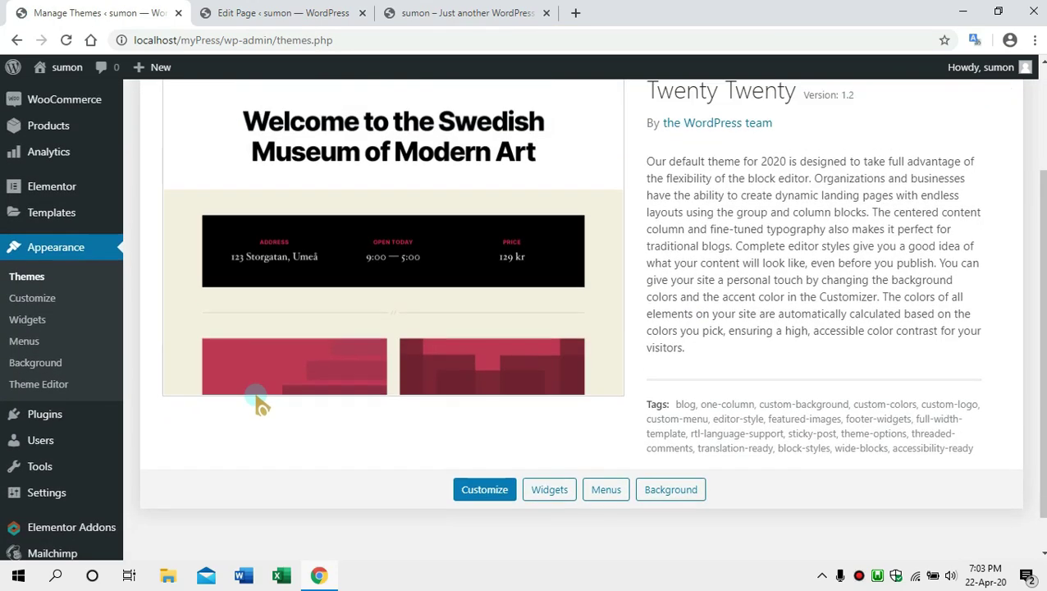
scroll(259, 403, "up", 2)
scroll(325, 292, "down", 1)
scroll(323, 358, "up", 1)
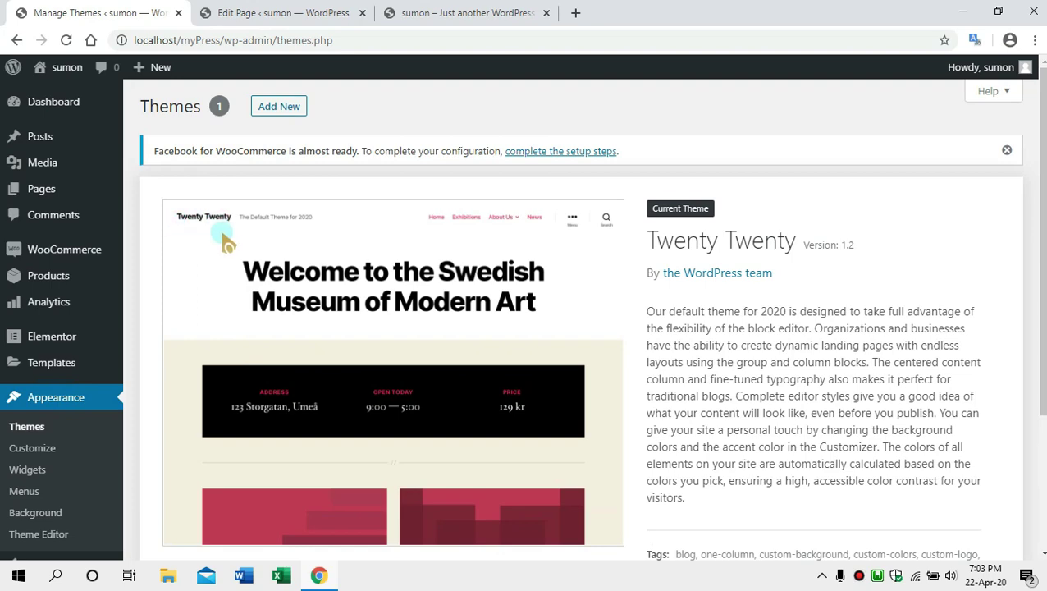
Return to the Checkout page editor and open the page in Elementor.
left_click(252, 12)
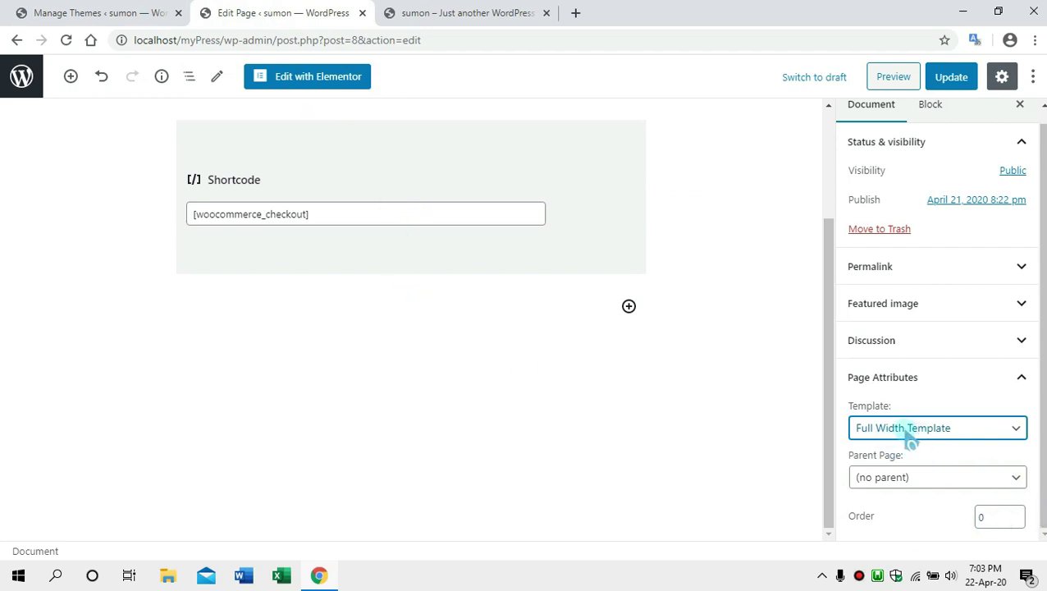
left_click(315, 80)
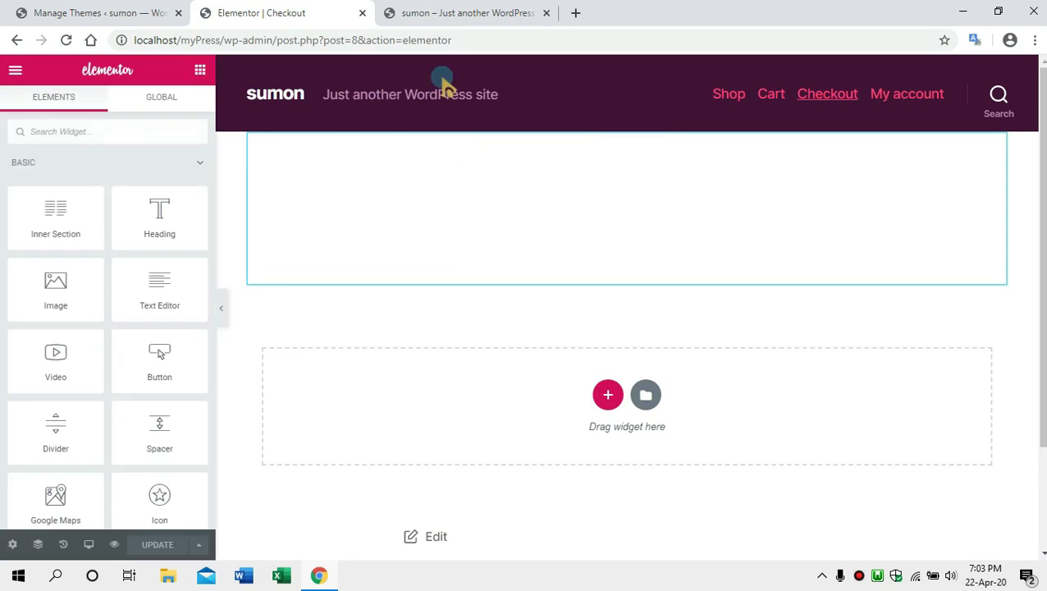
left_click(460, 17)
left_click(285, 16)
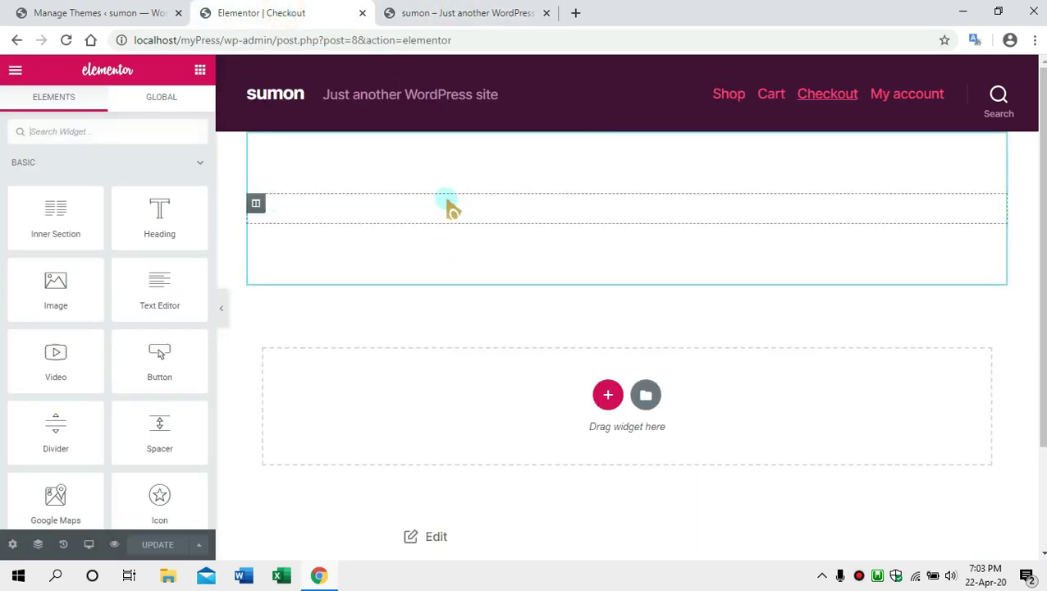
Give the column holding the checkout form a classic background colour of #DAD1D1.
left_click(257, 203)
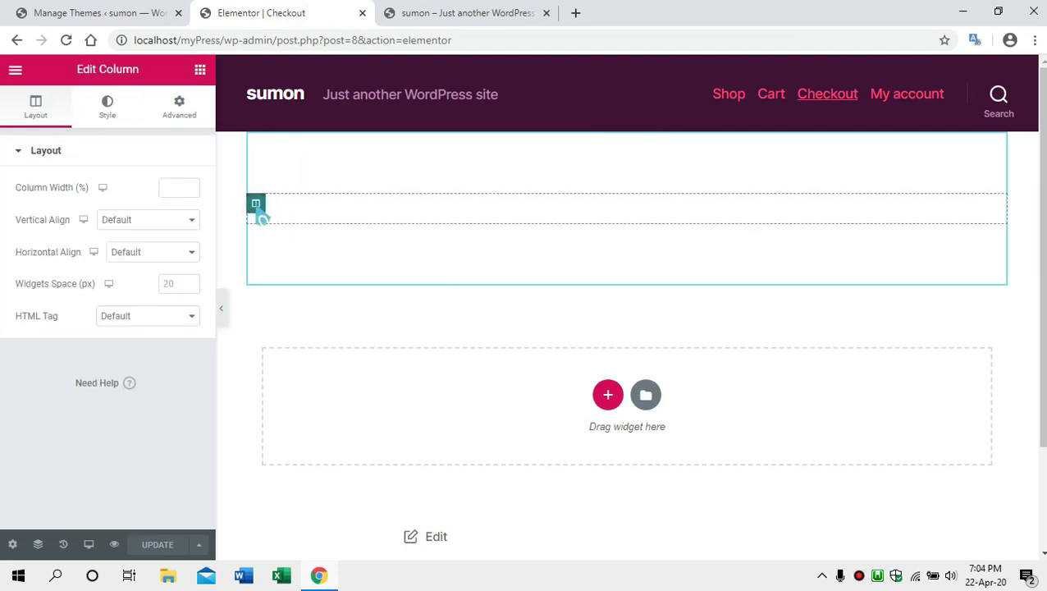
left_click(177, 113)
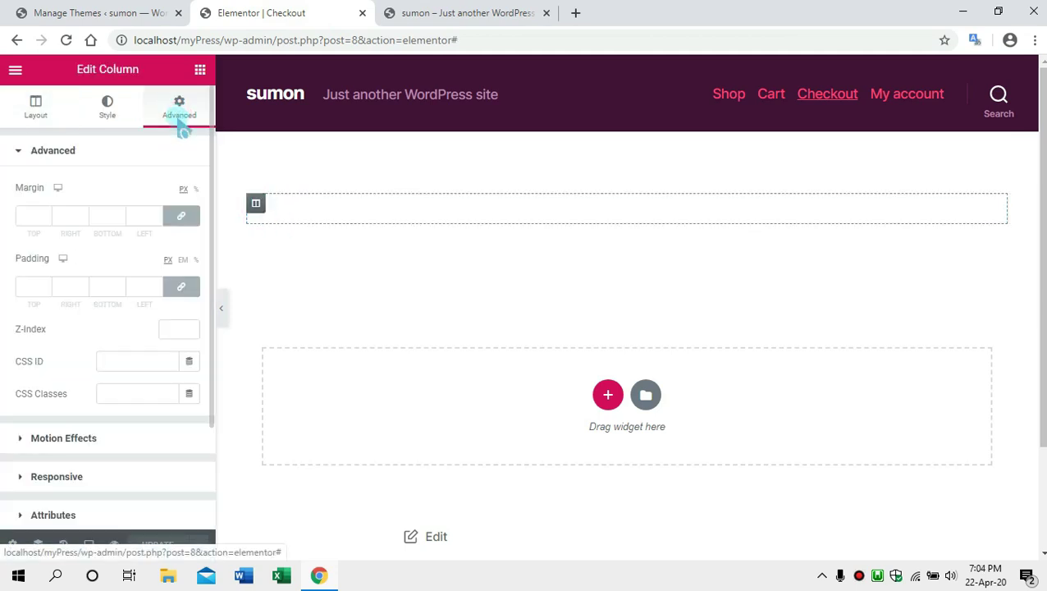
left_click(107, 105)
left_click(150, 224)
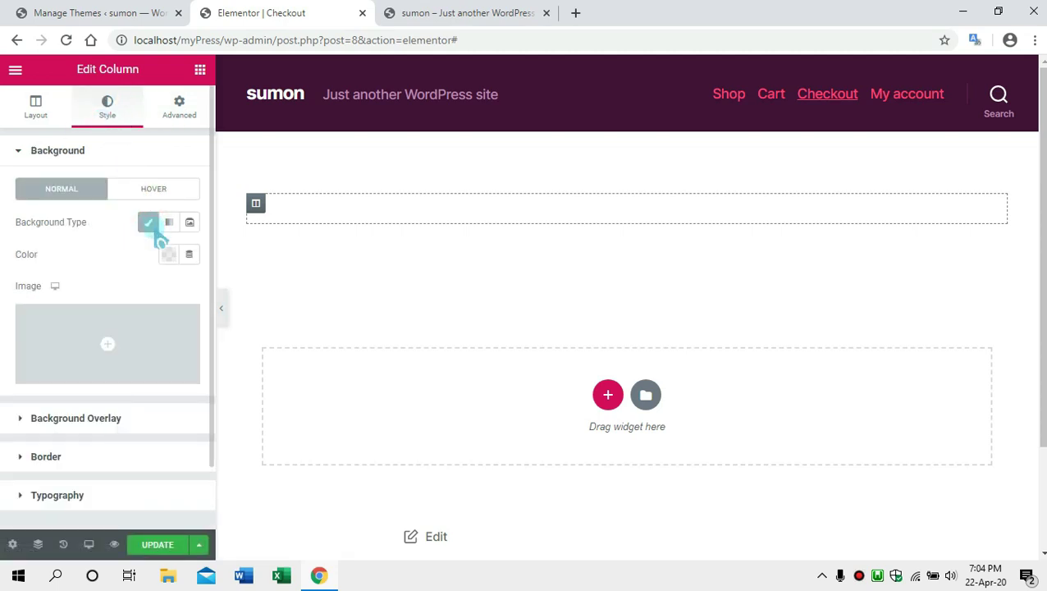
left_click(167, 256)
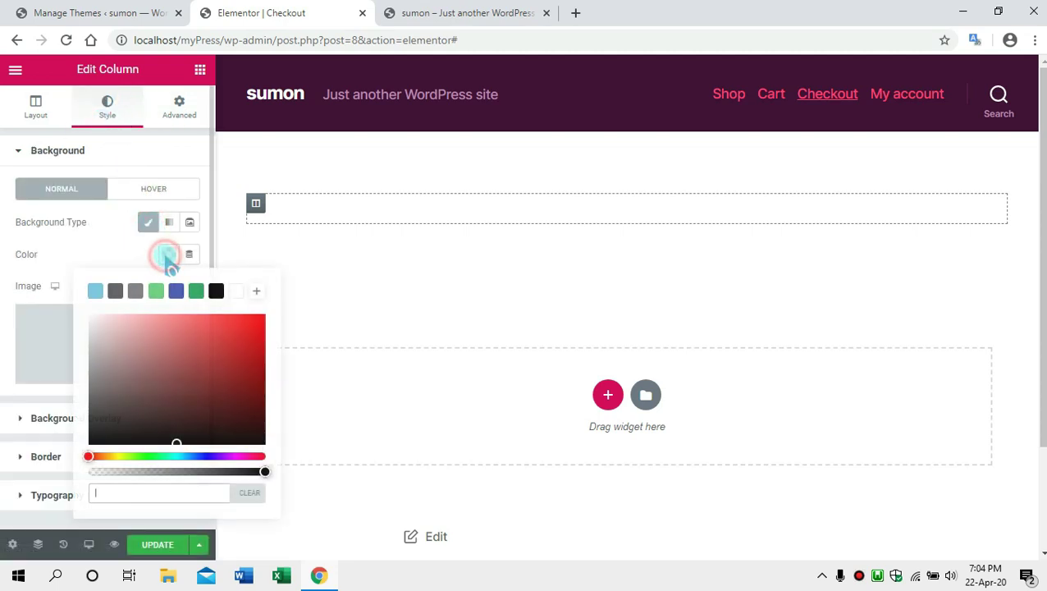
left_click(94, 350)
left_click(95, 331)
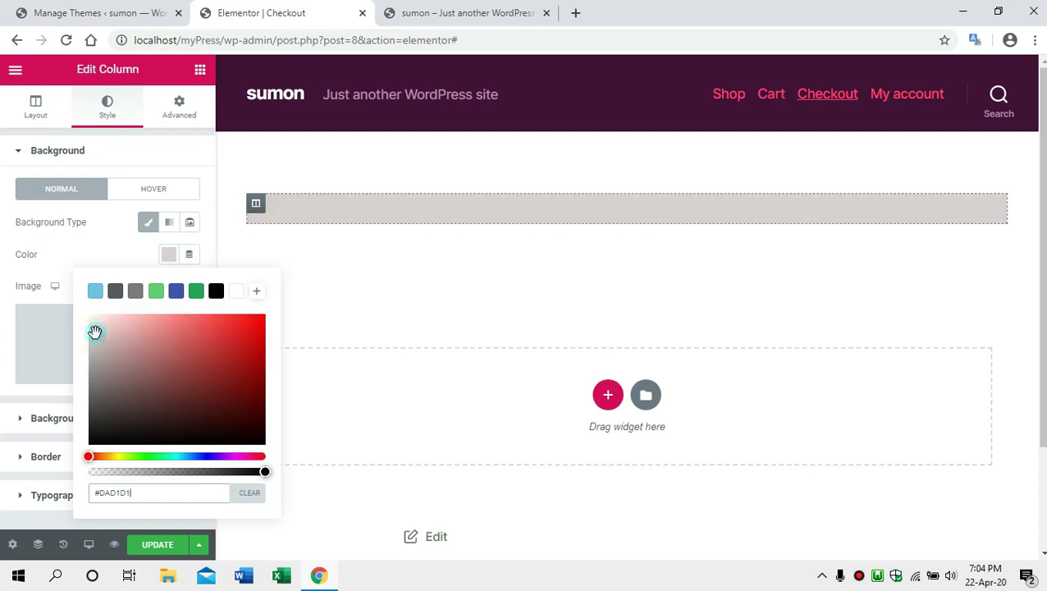
left_click(115, 232)
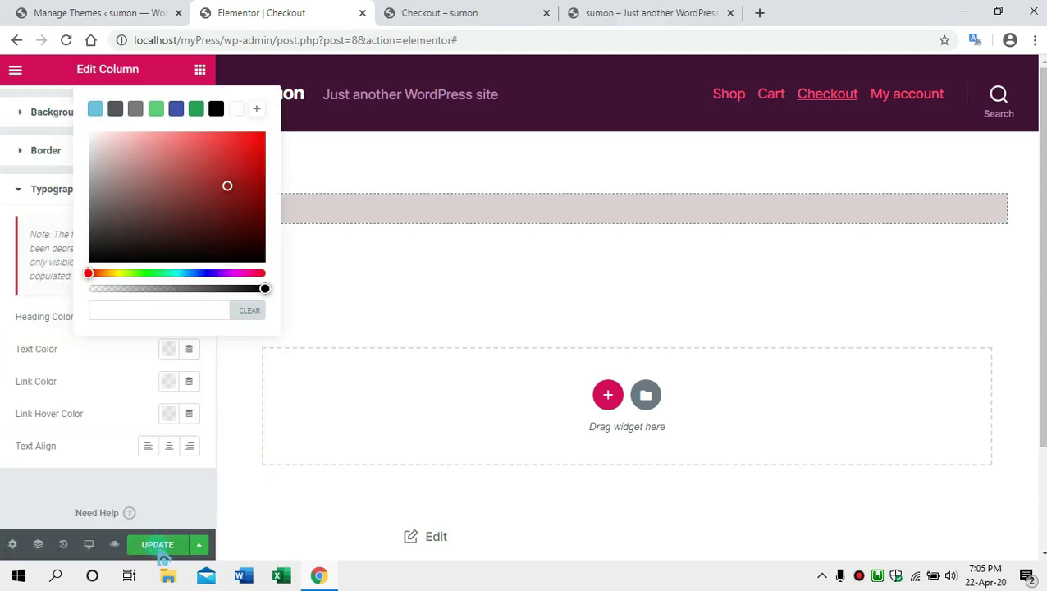
Set the text colour of the checkout shortcode's Text Editor widget to green #1A8633 and update the page.
left_click(989, 211)
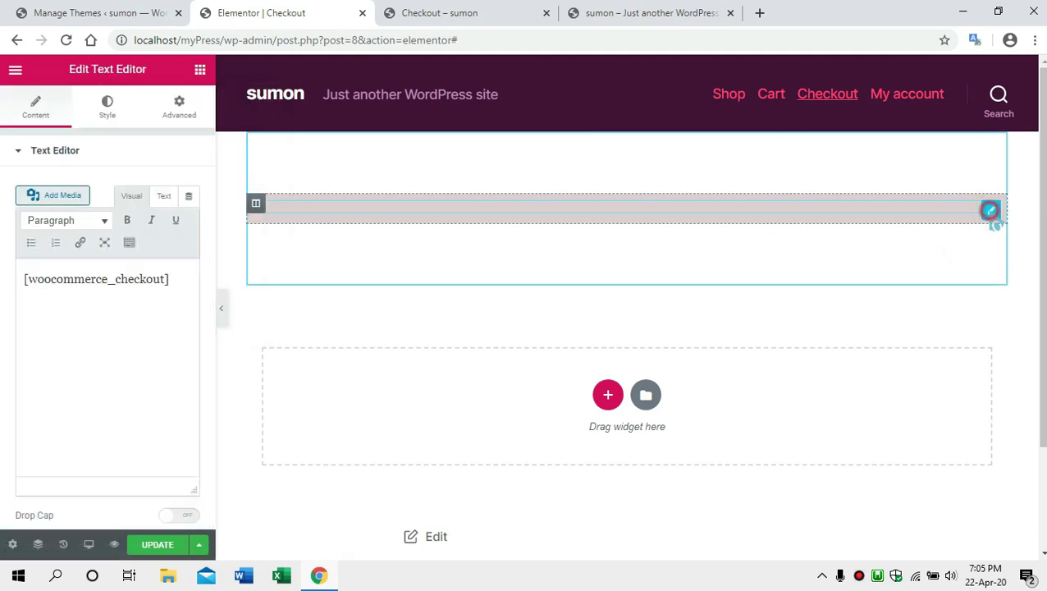
left_click(105, 105)
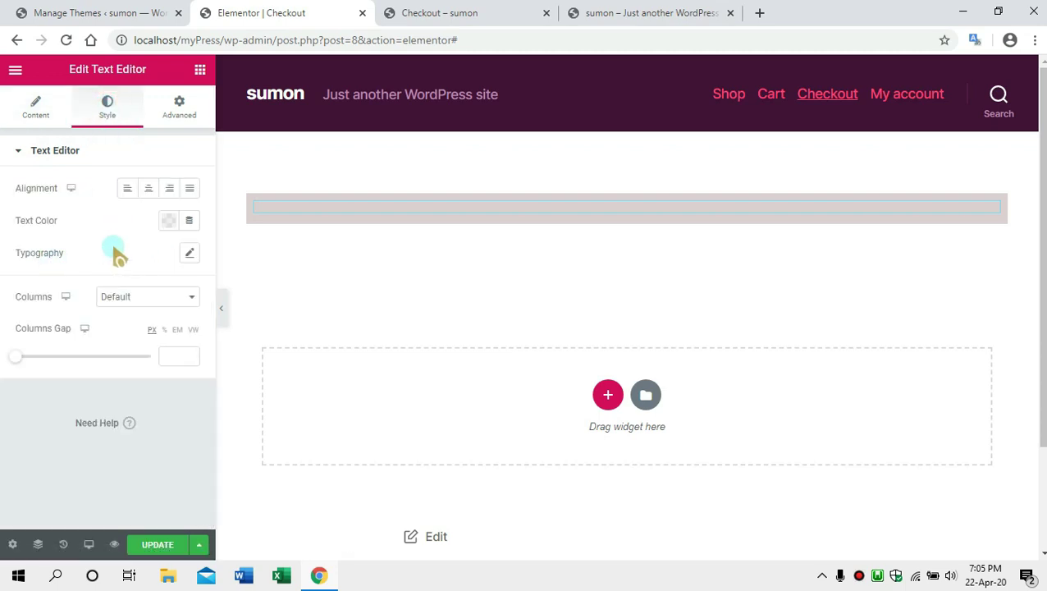
left_click(189, 254)
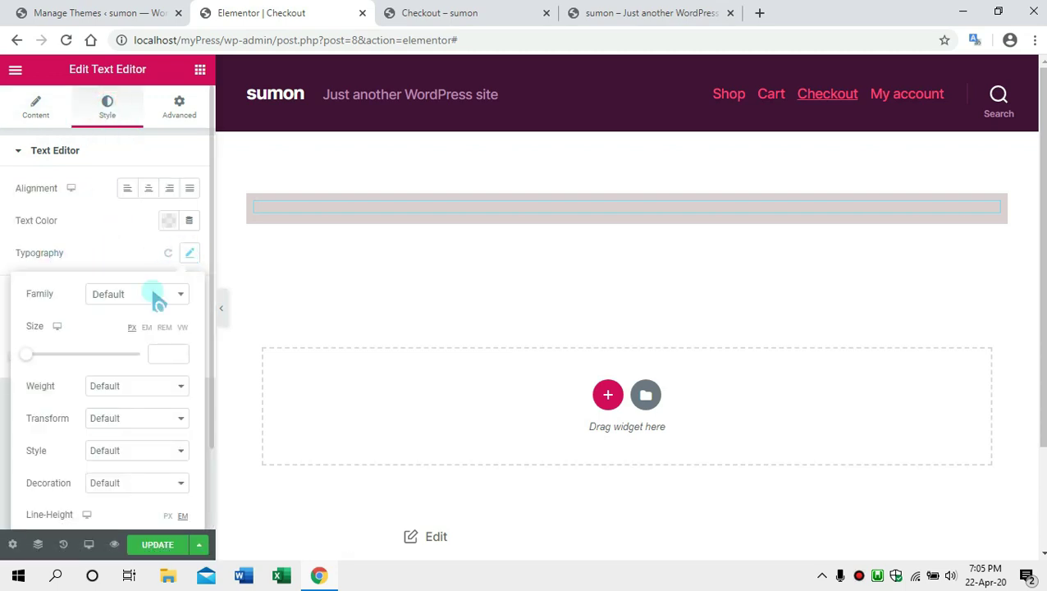
left_click(168, 222)
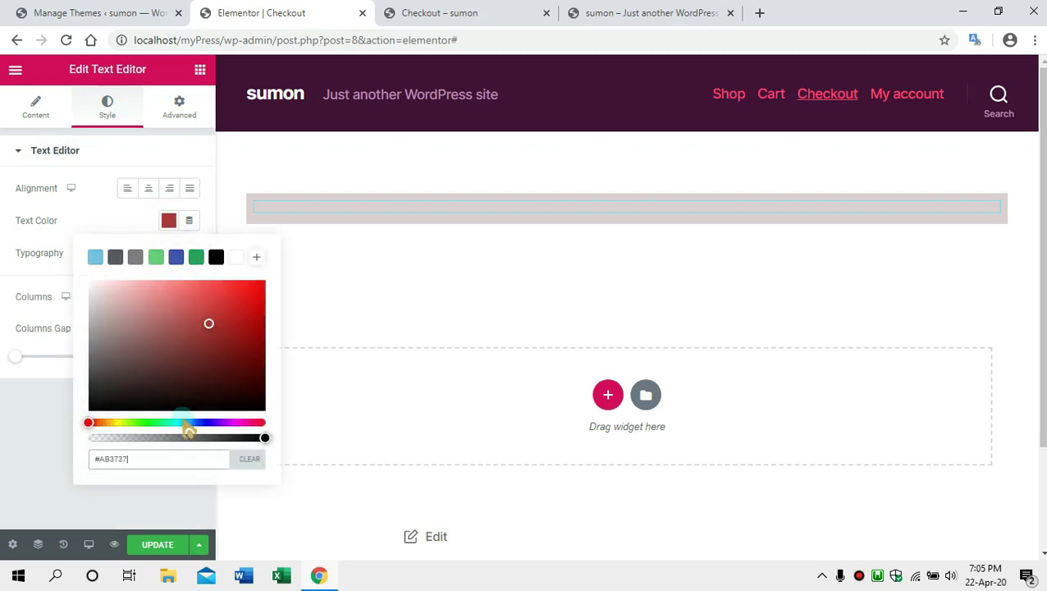
left_click(153, 422)
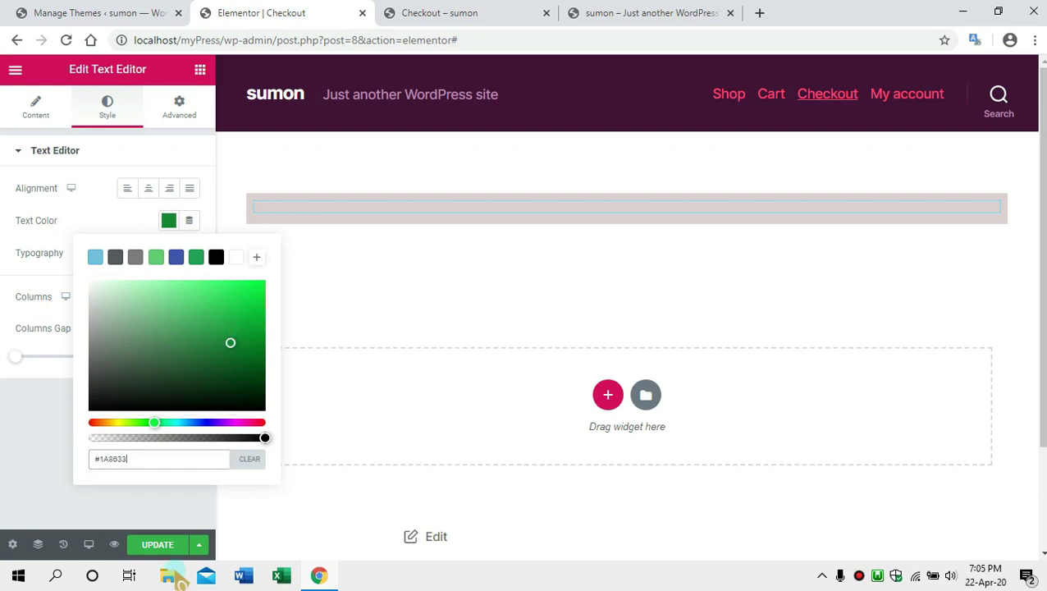
left_click(165, 549)
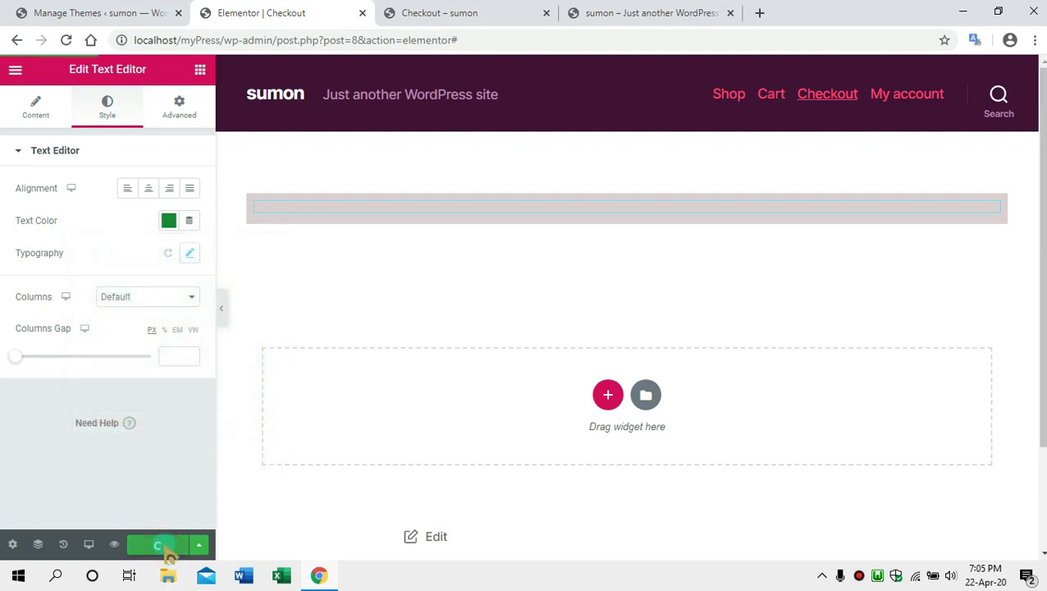
Look over the Checkout page preview, examining the billing form and order summary colours from top to bottom.
left_click(456, 21)
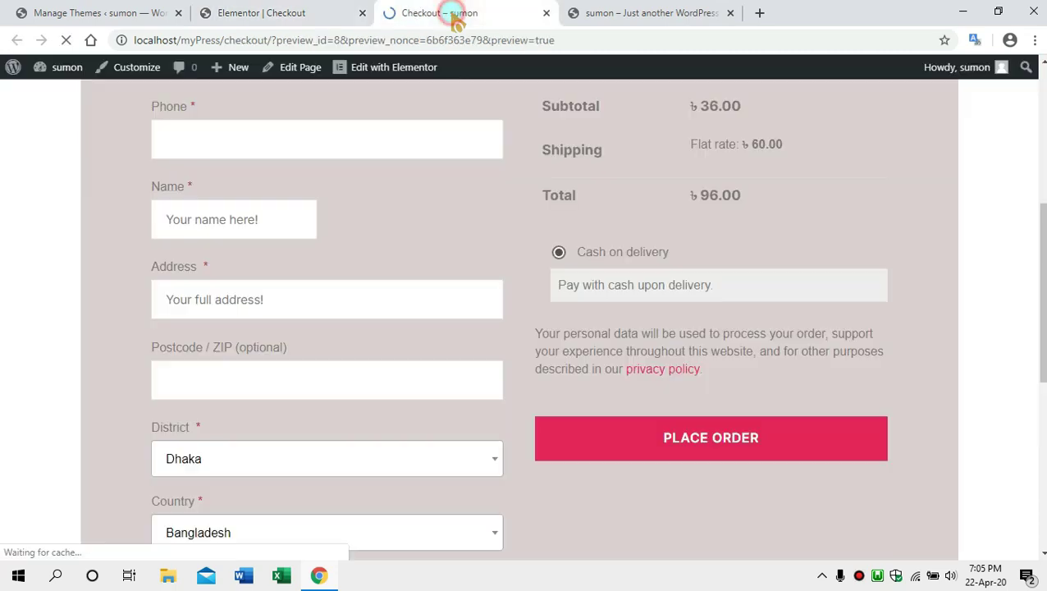
scroll(147, 270, "down", 2)
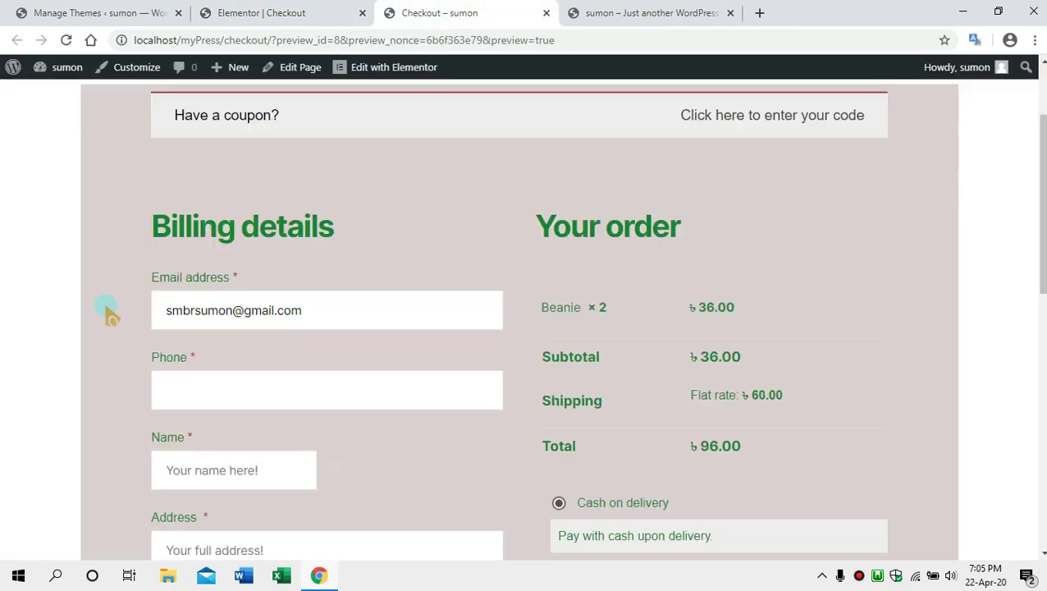
scroll(192, 267, "down", 4)
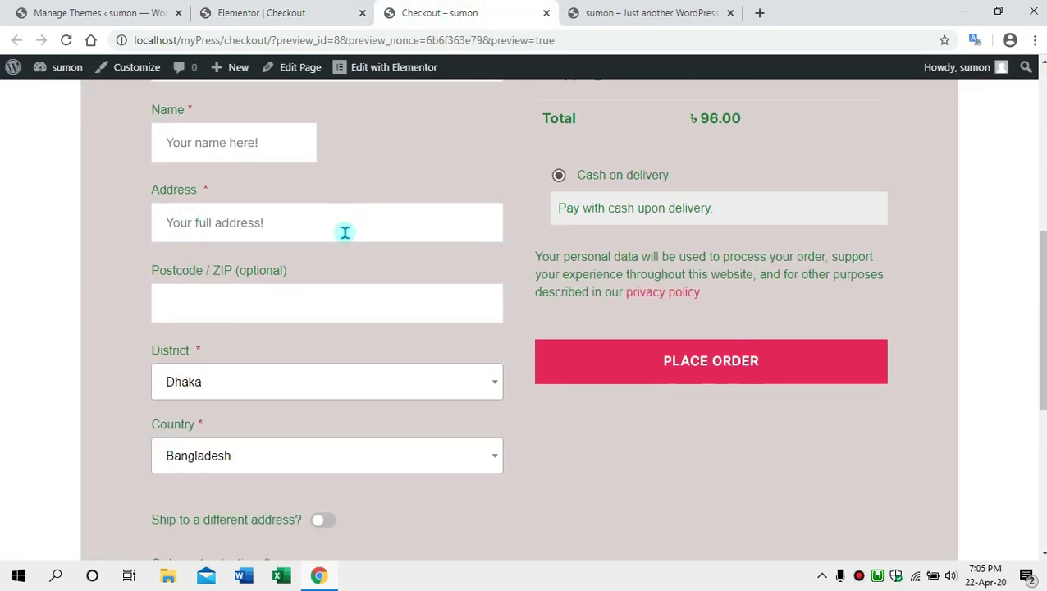
scroll(478, 402, "down", 2)
scroll(502, 376, "down", 3)
scroll(505, 361, "up", 11)
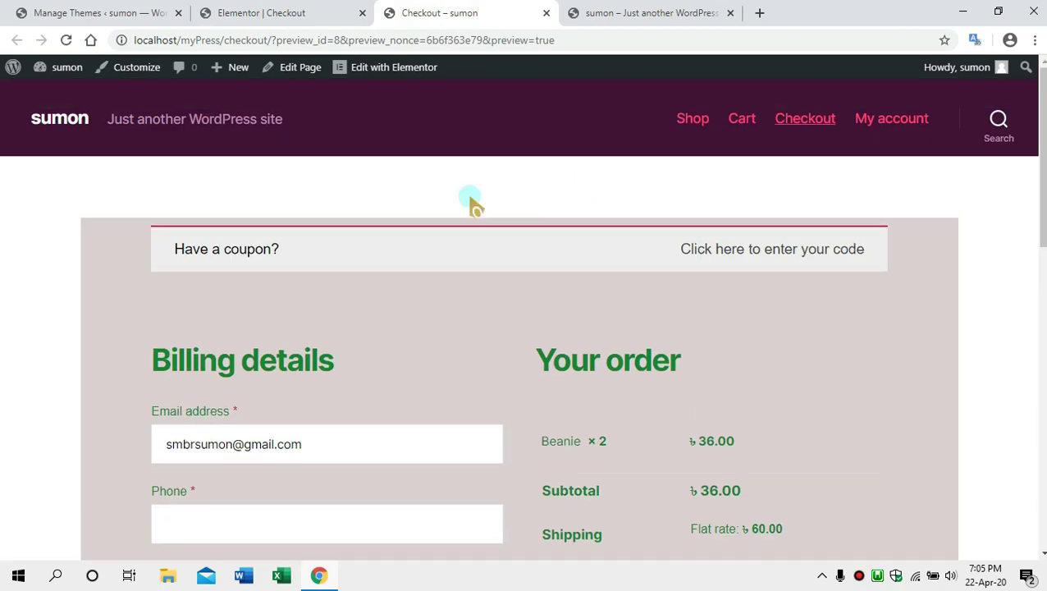
Add a single-column section in the Elementor editor and move it above the checkout section.
left_click(297, 15)
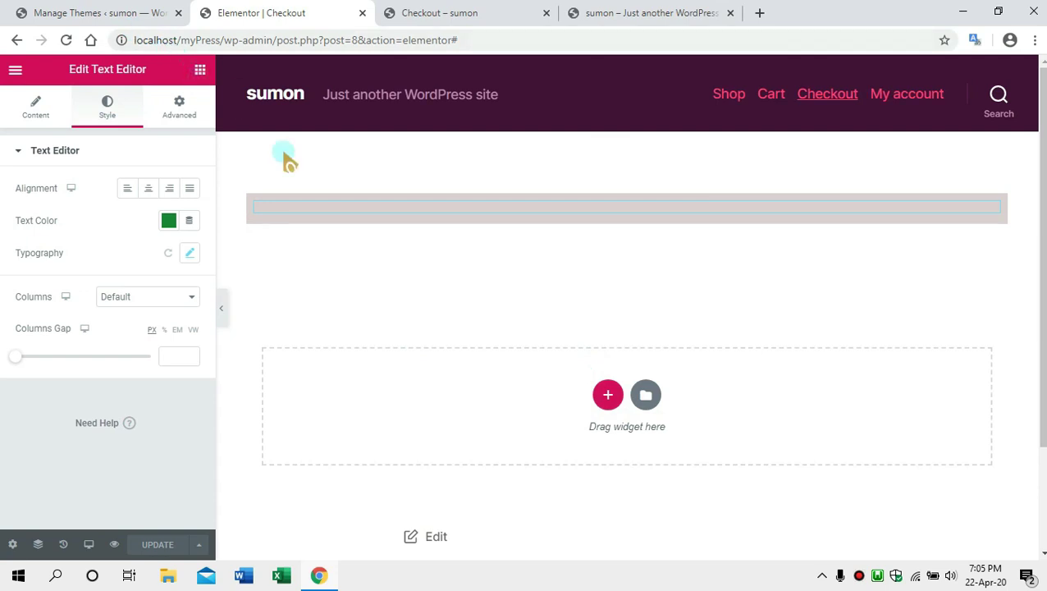
left_click(608, 395)
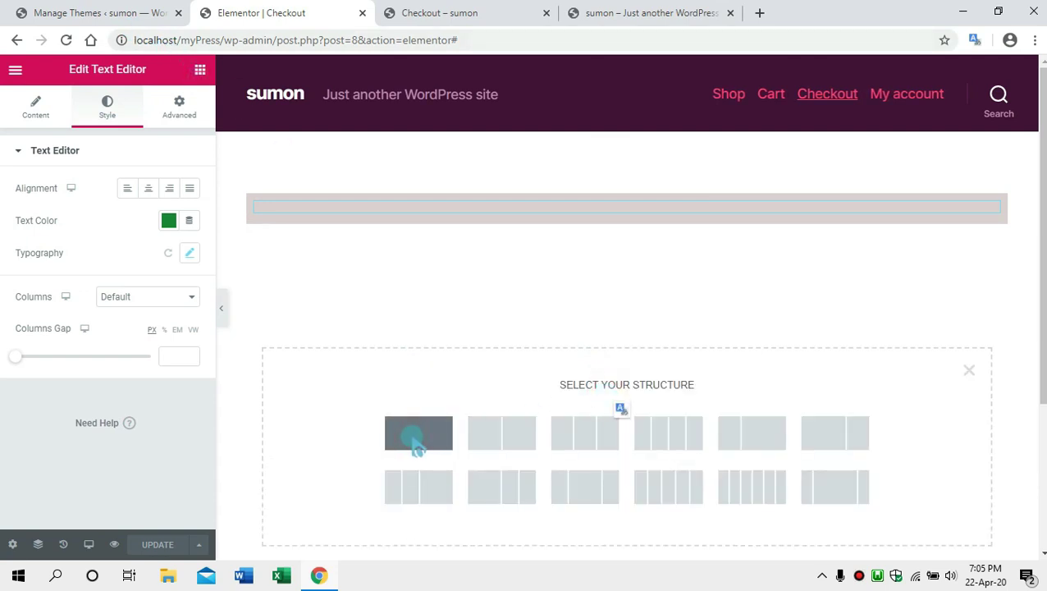
left_click(417, 439)
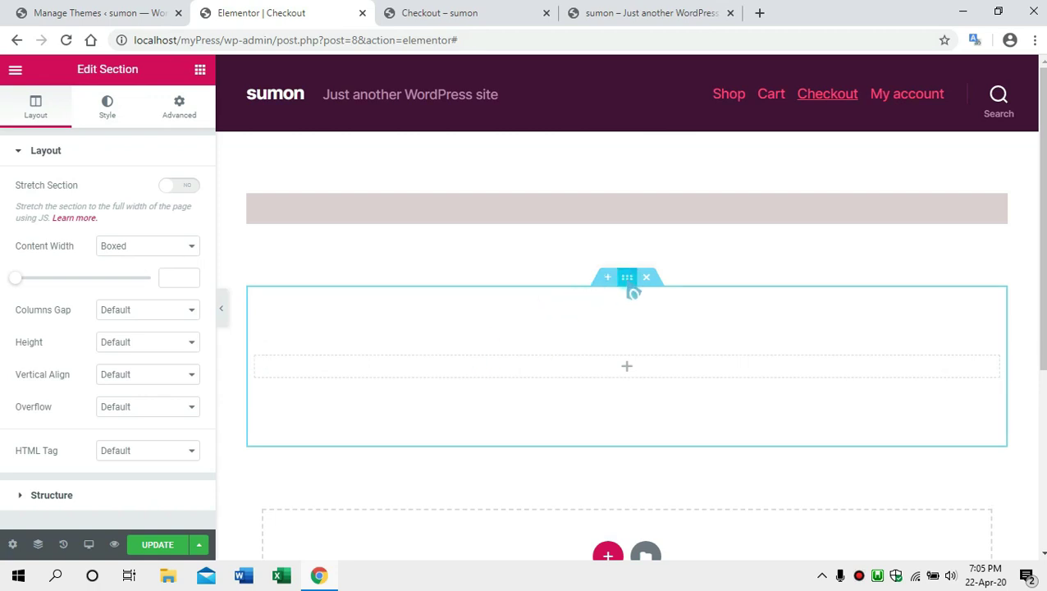
left_click_drag(630, 290, 608, 146)
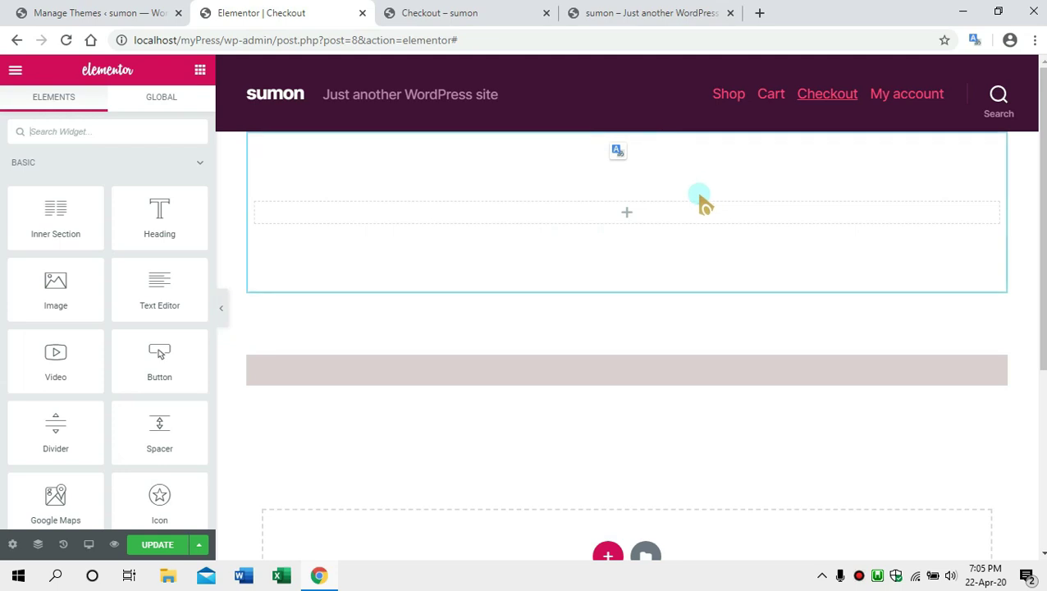
scroll(694, 205, "down", 1)
scroll(648, 181, "up", 1)
left_click(493, 144)
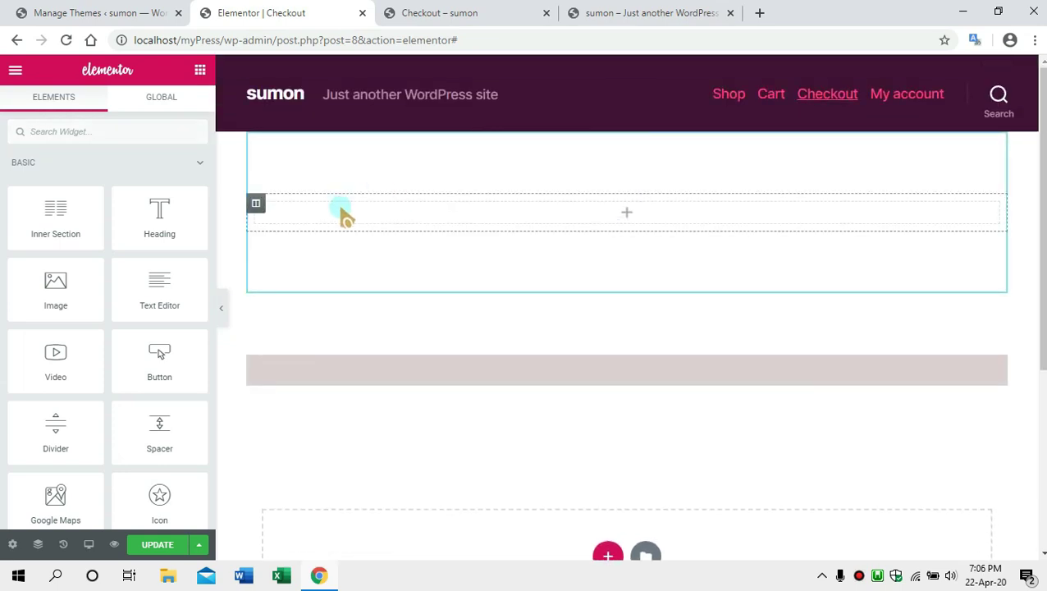
Place a Text Editor widget in the new section with the text "Please Check your email when you are done !".
left_click(297, 213)
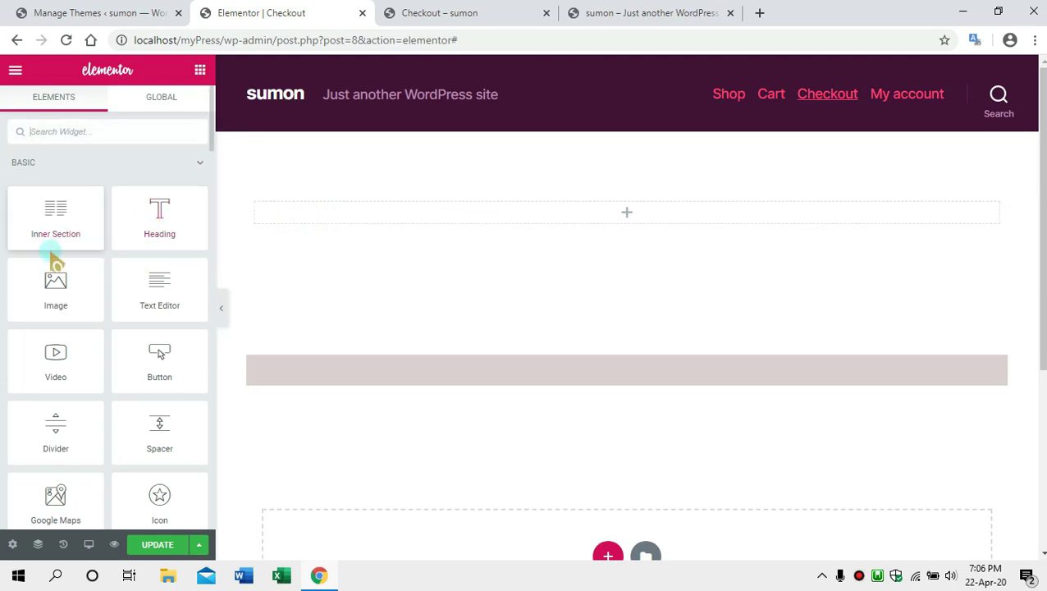
left_click_drag(137, 306, 458, 218)
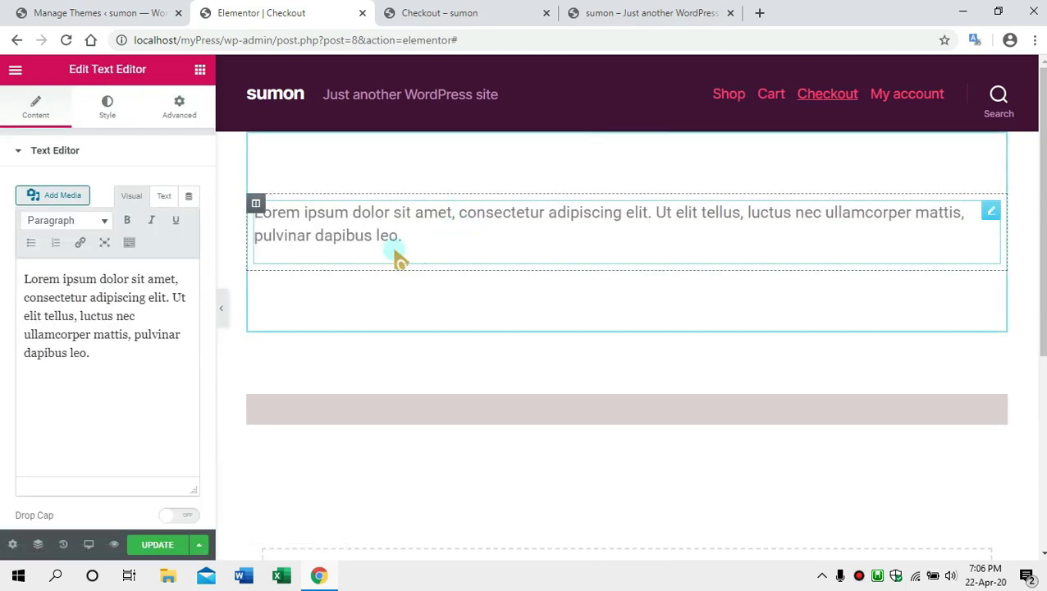
left_click(152, 336)
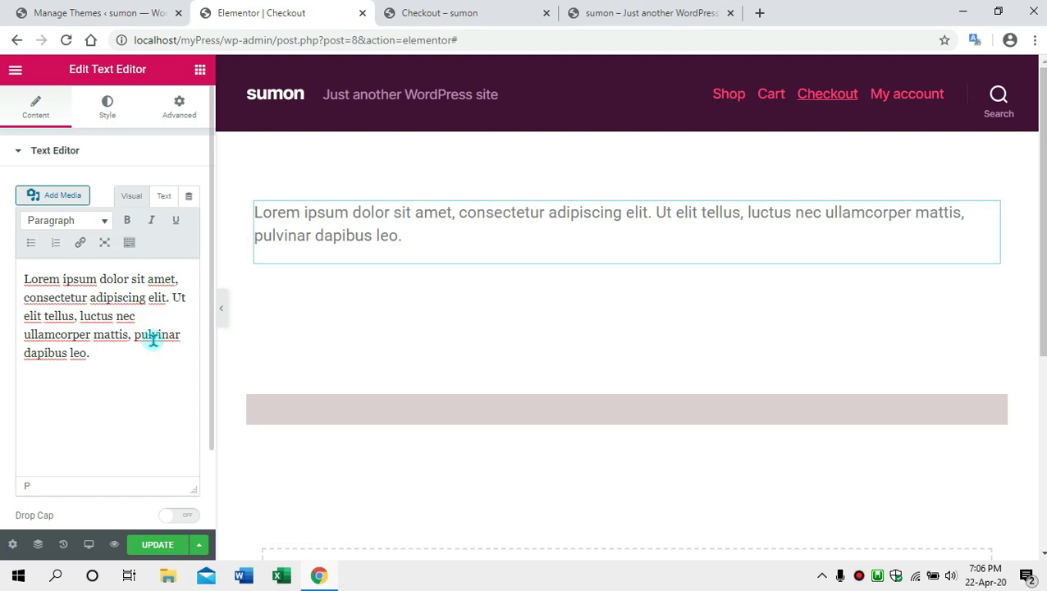
key("ctrl+a")
type("P")
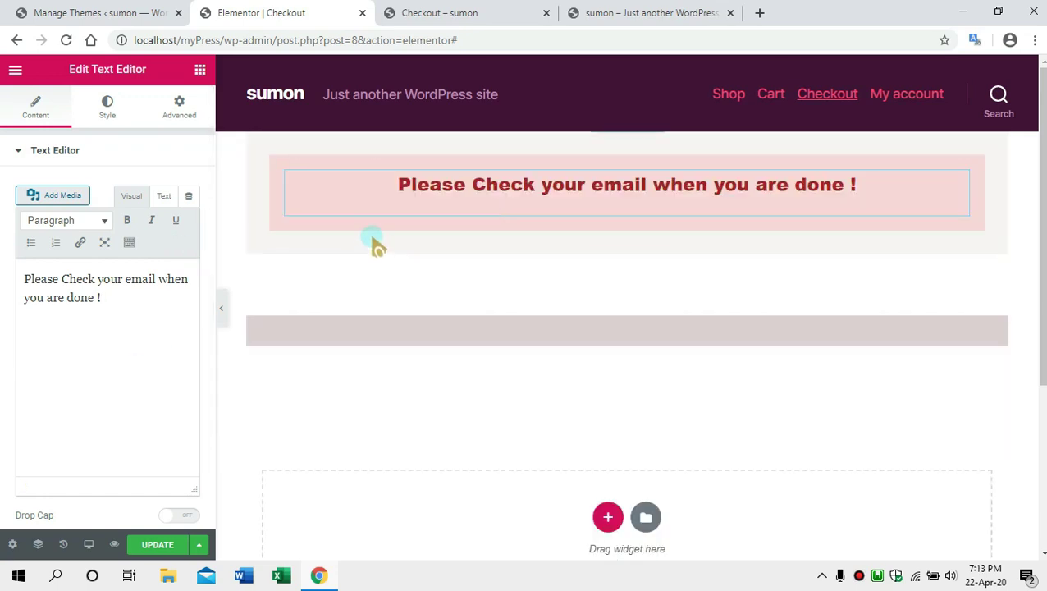
Update the page, check the notice in the Checkout preview, and return to the Elementor editor.
left_click(156, 545)
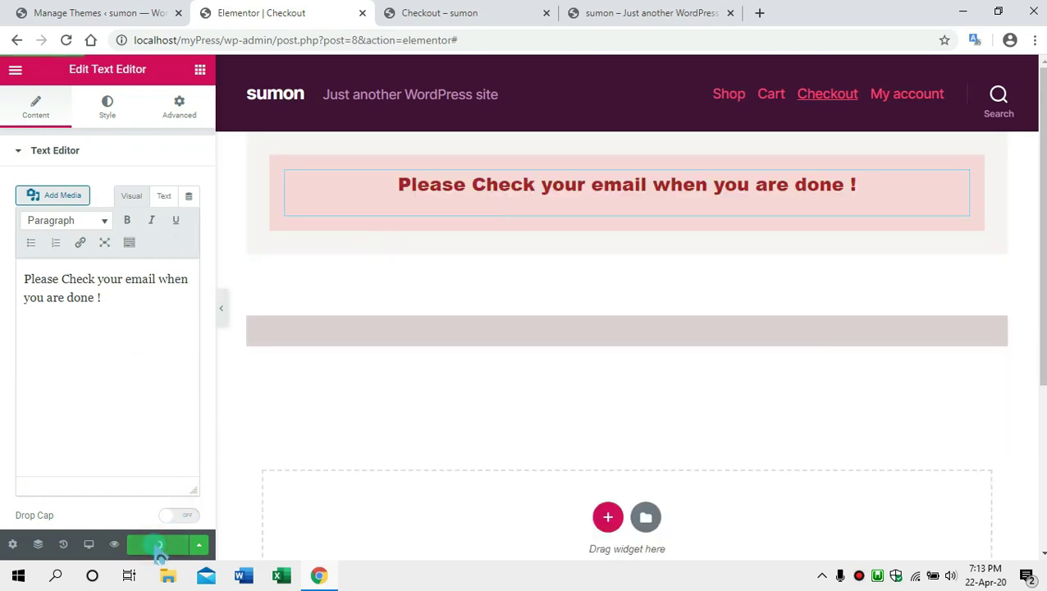
left_click(482, 17)
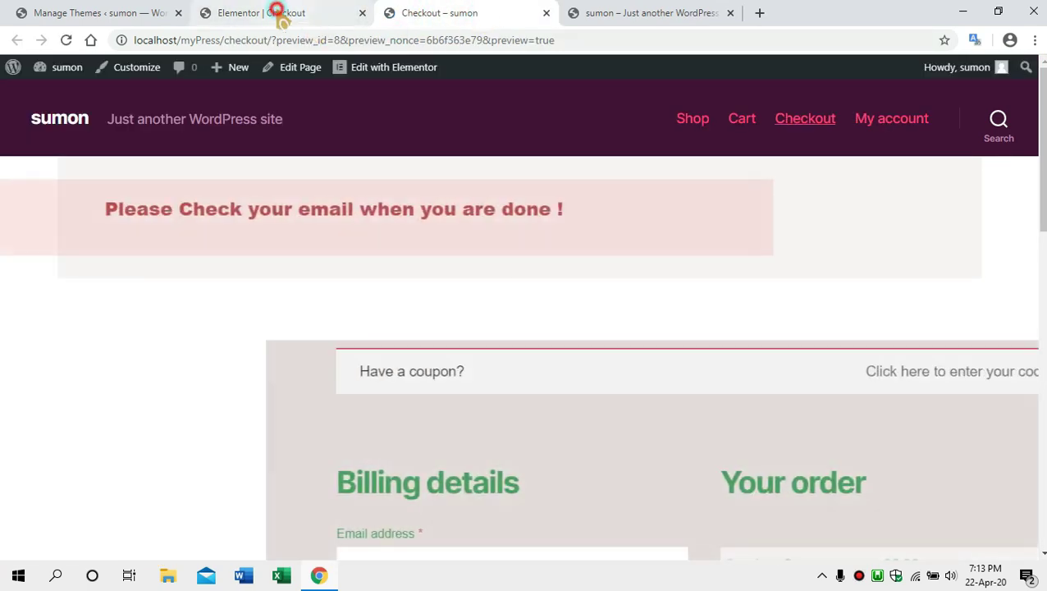
left_click(279, 13)
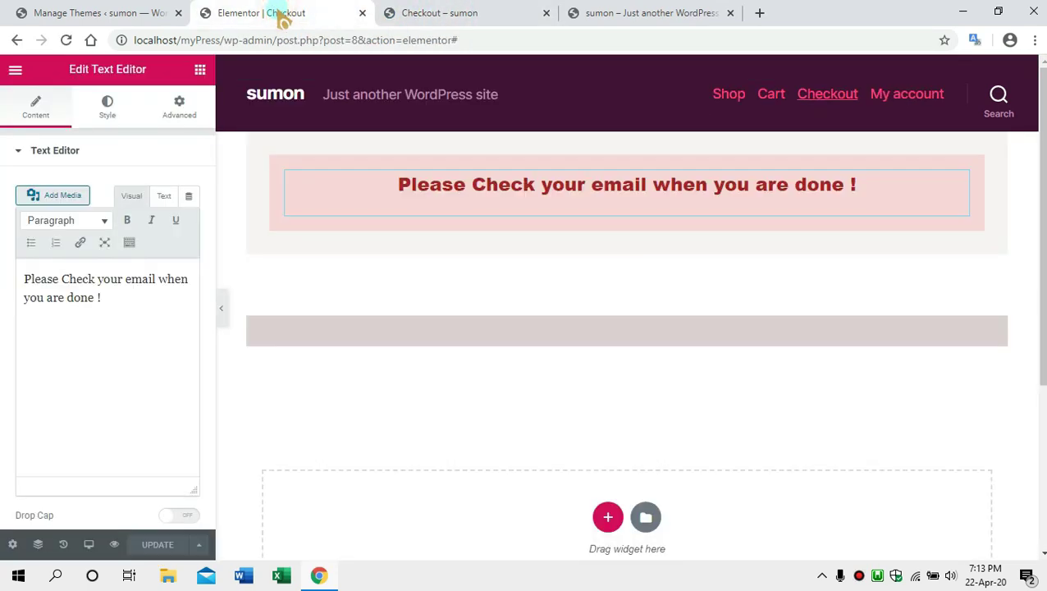
Open the checkout section for editing and look at its advanced margin and padding options.
right_click(518, 289)
right_click(495, 287)
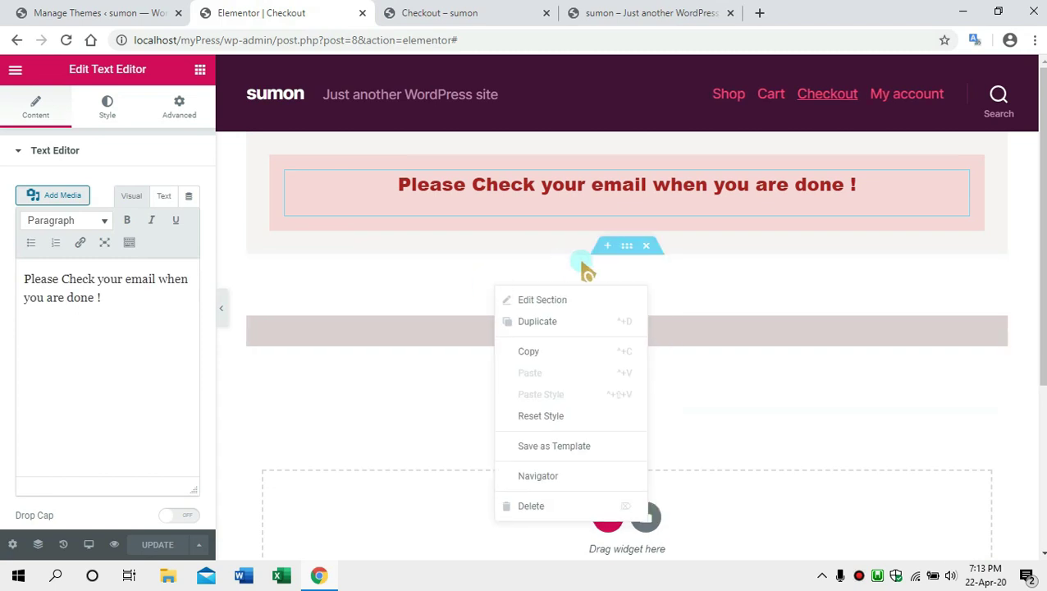
left_click(594, 264)
right_click(631, 259)
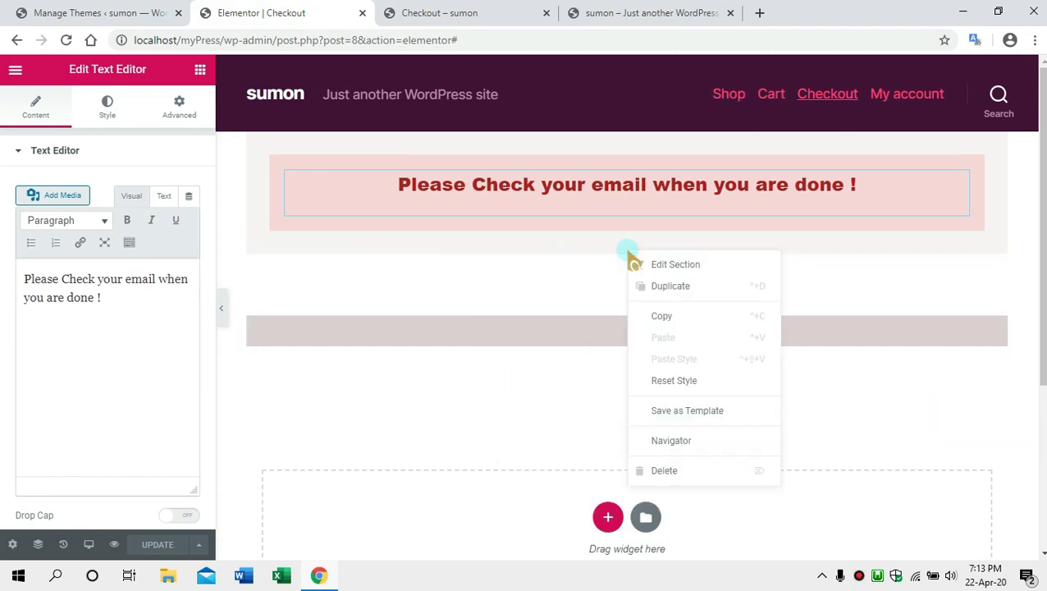
left_click(669, 265)
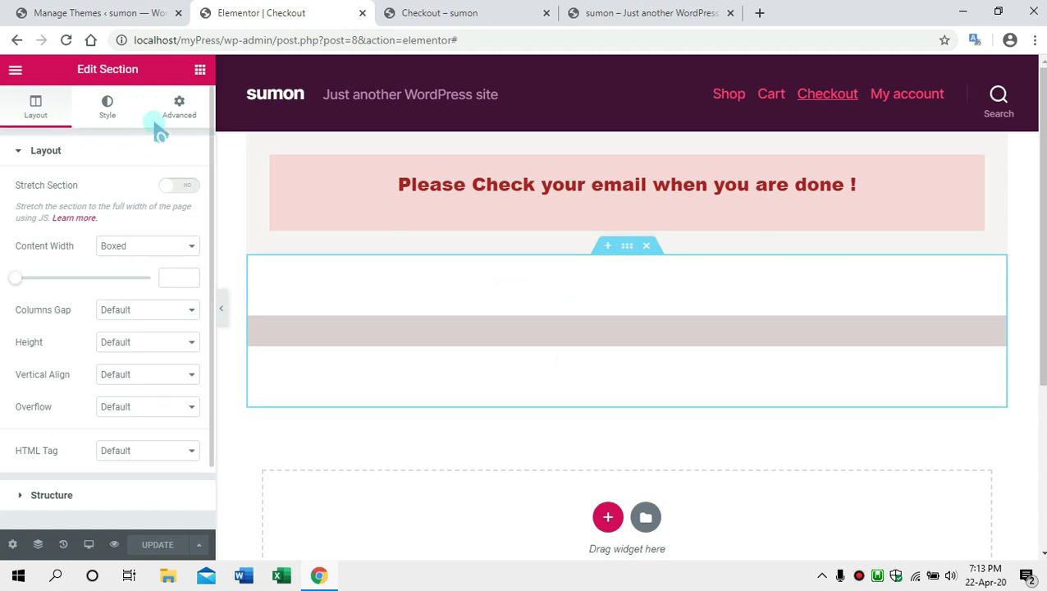
left_click(181, 113)
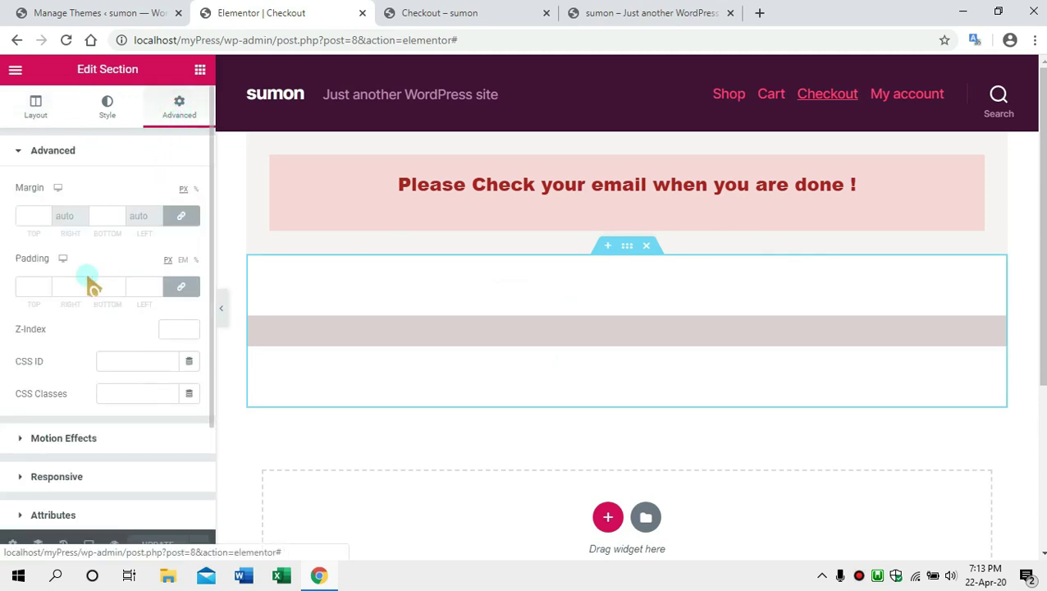
Open the checkout section's inner column for editing and look at its advanced margin and padding settings.
left_click(256, 326)
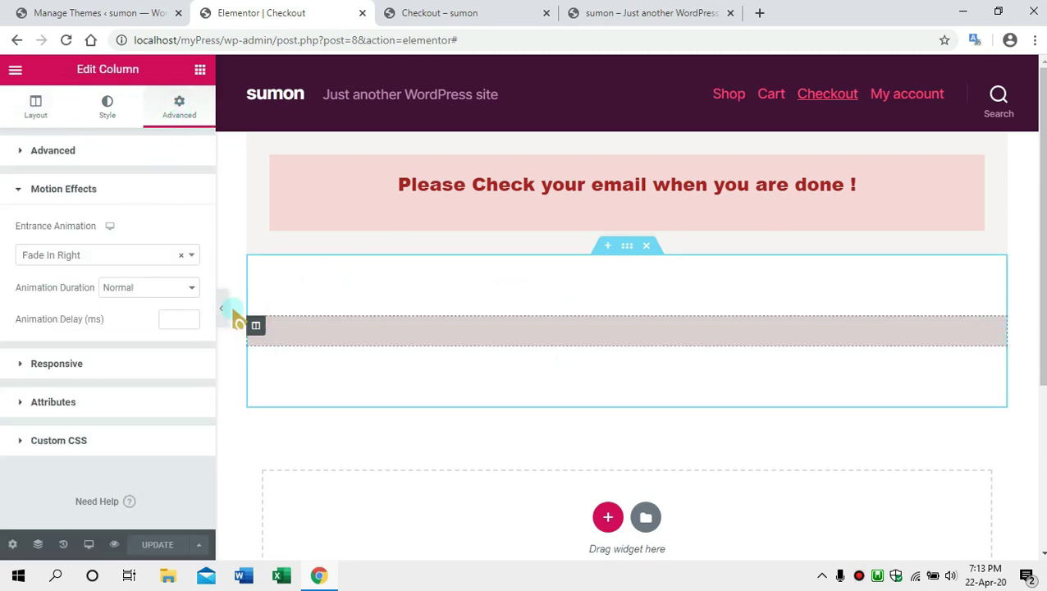
left_click(110, 120)
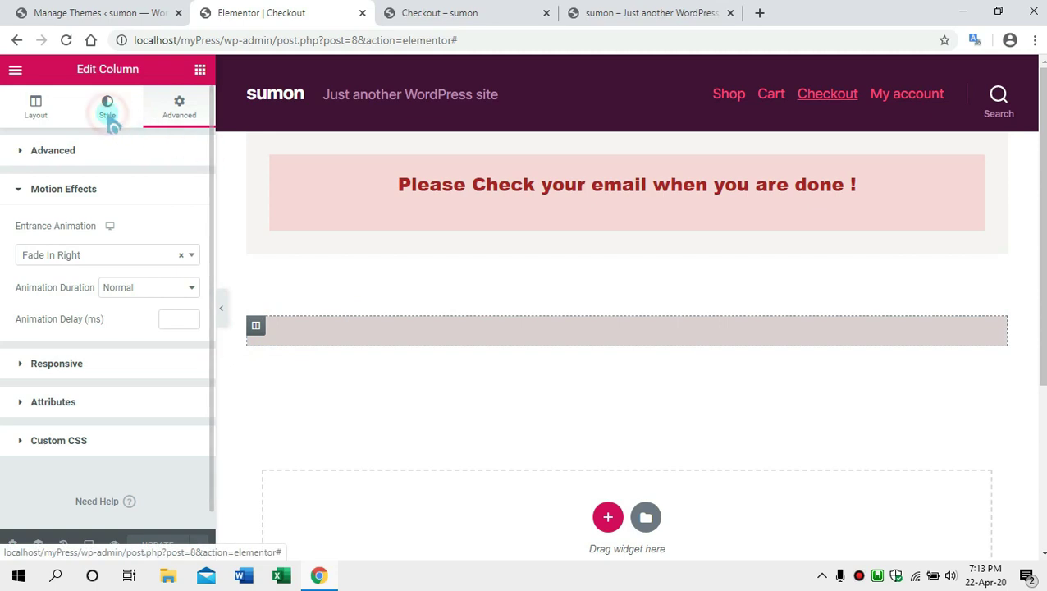
left_click(174, 122)
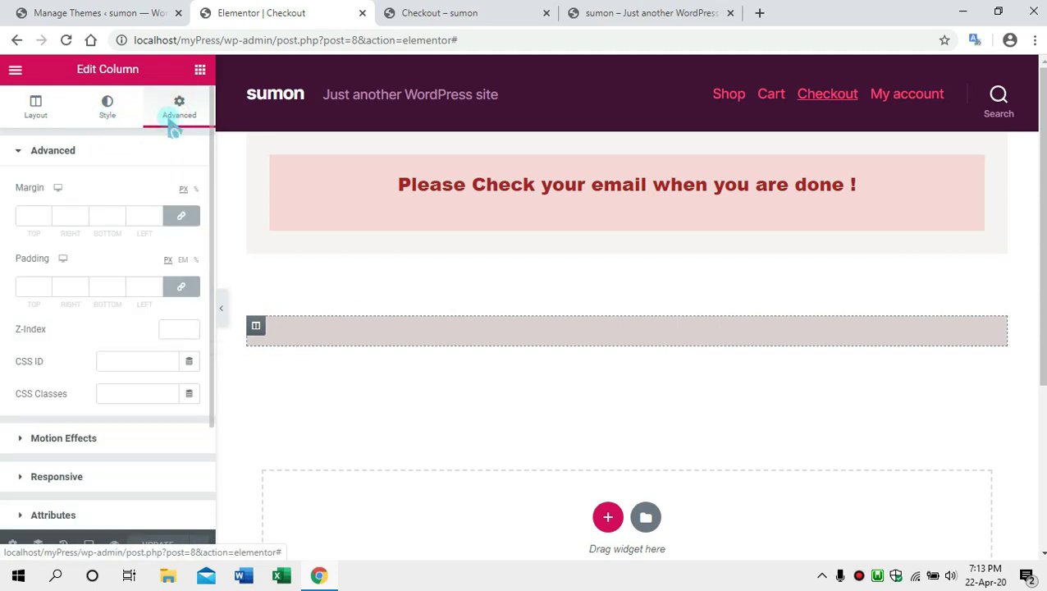
Edit the checkout section and set its columns gap to No Gap.
right_click(606, 284)
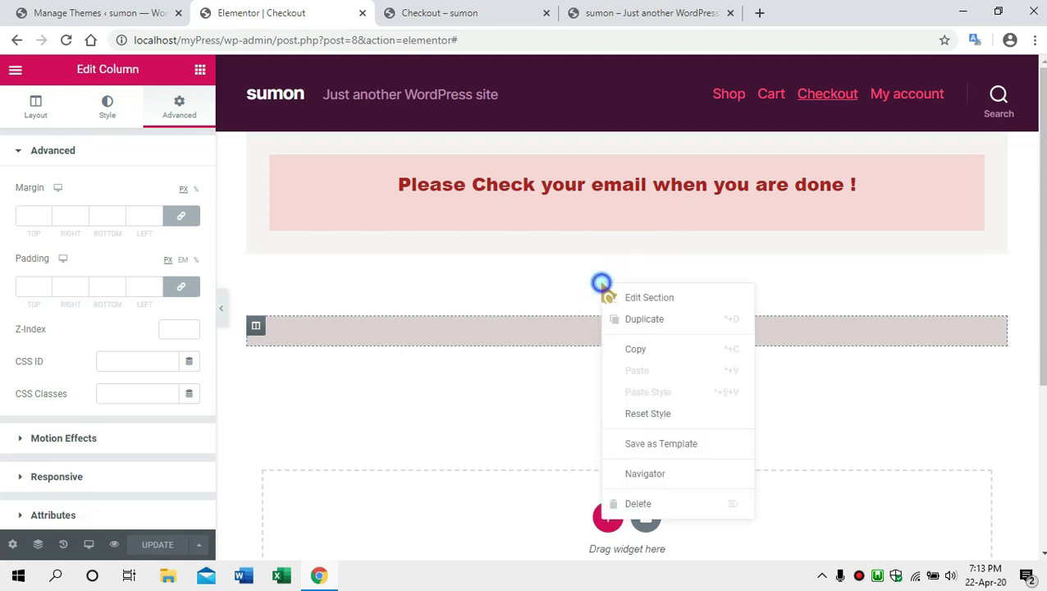
left_click(677, 298)
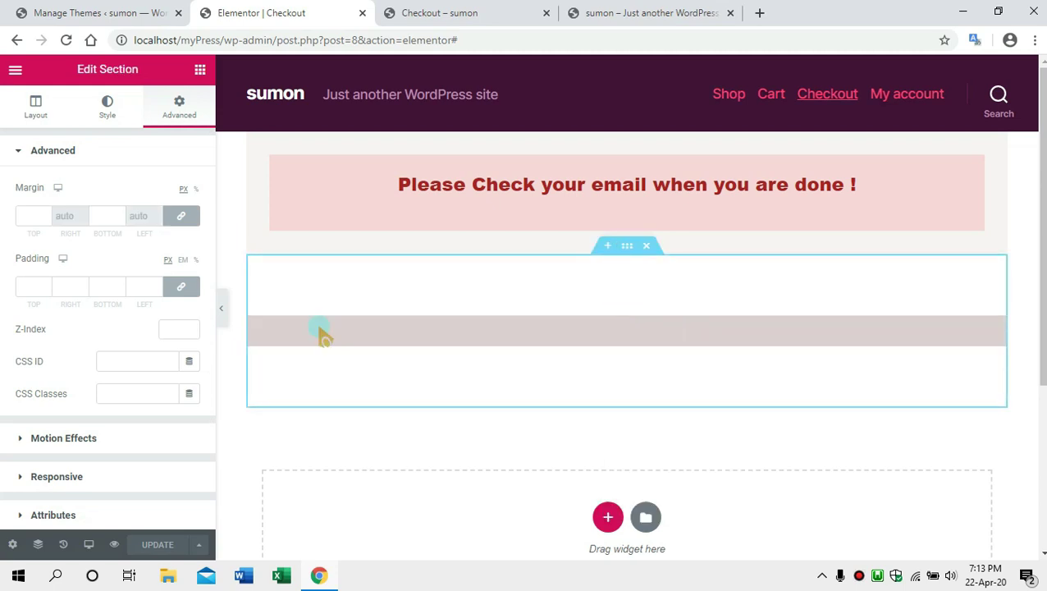
left_click(37, 115)
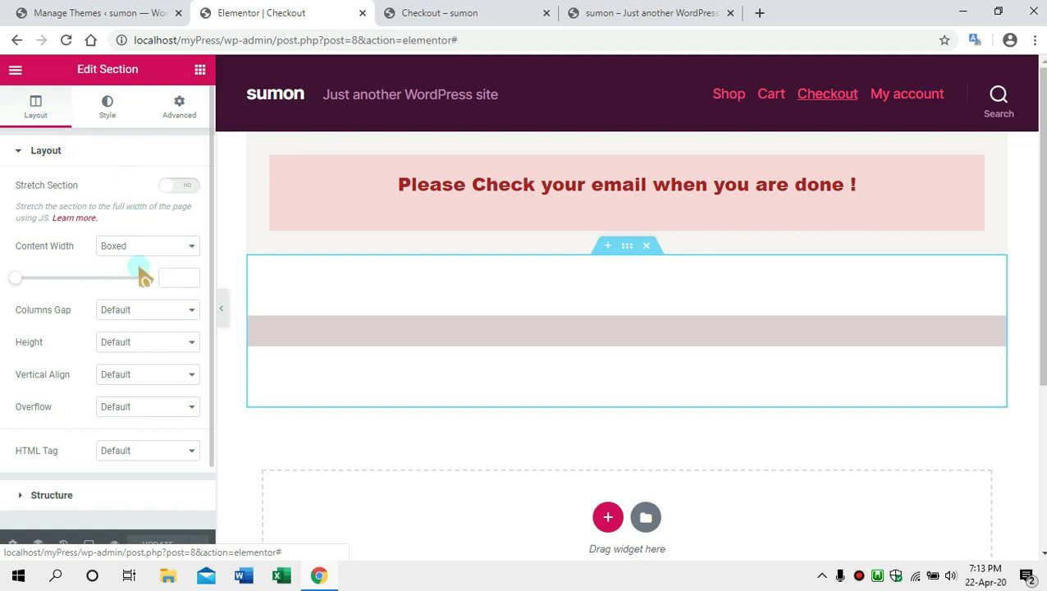
left_click(145, 309)
left_click(138, 338)
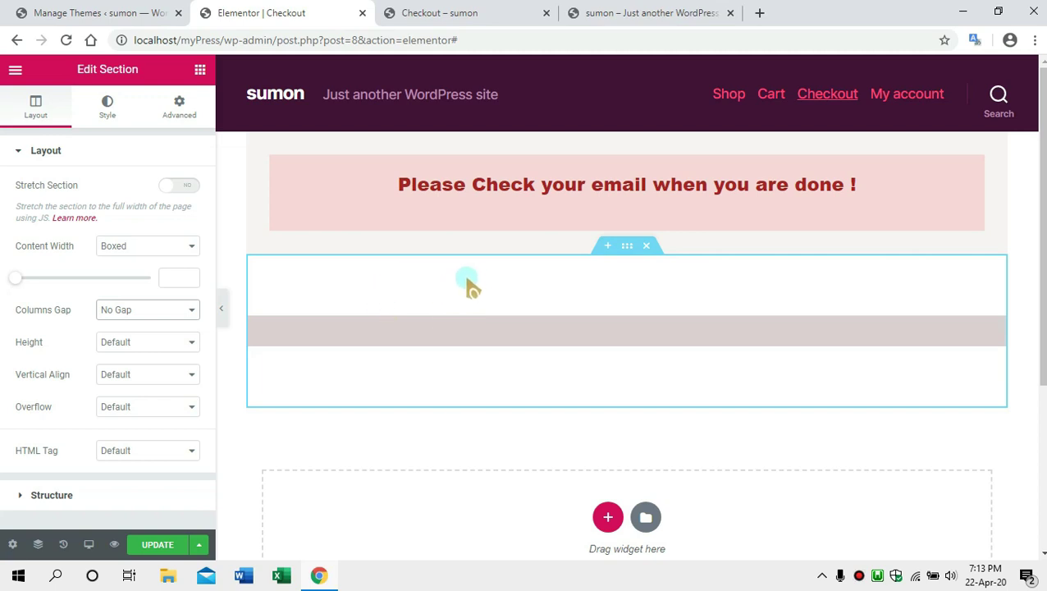
Open the checkout section's advanced margin and padding settings.
right_click(533, 272)
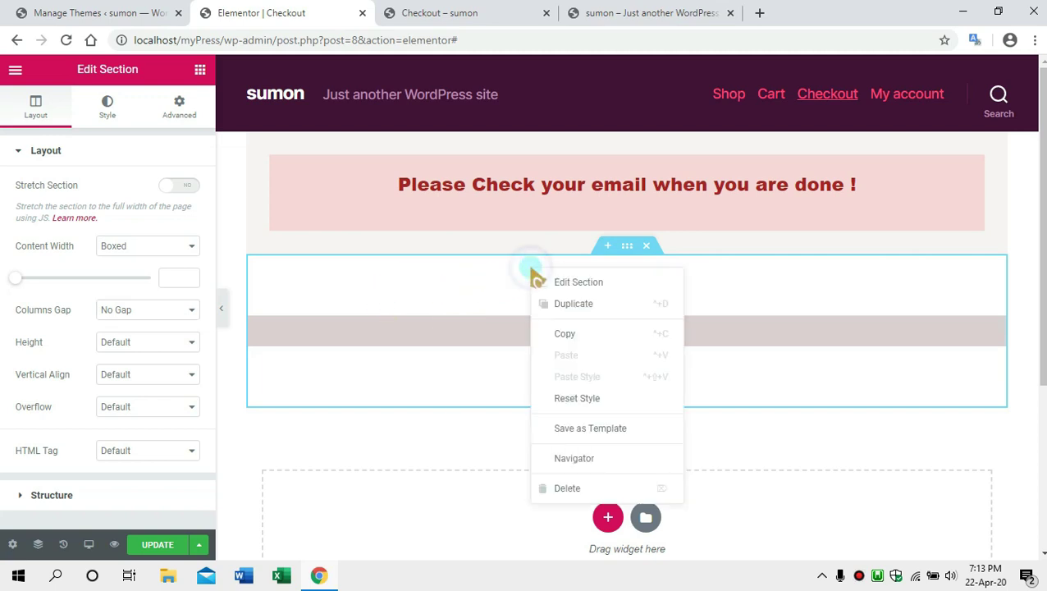
left_click(584, 282)
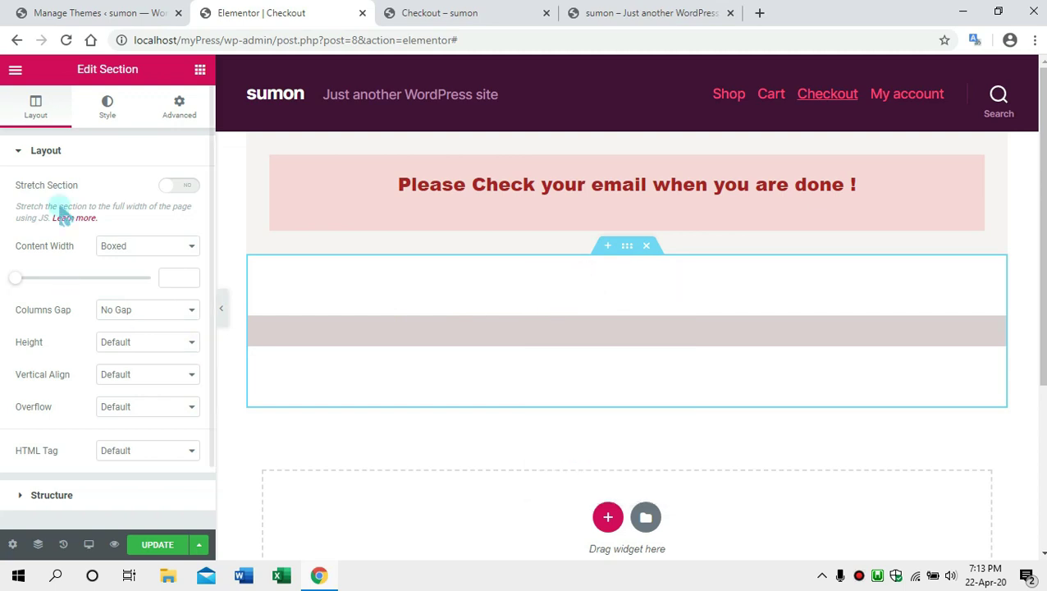
left_click(178, 119)
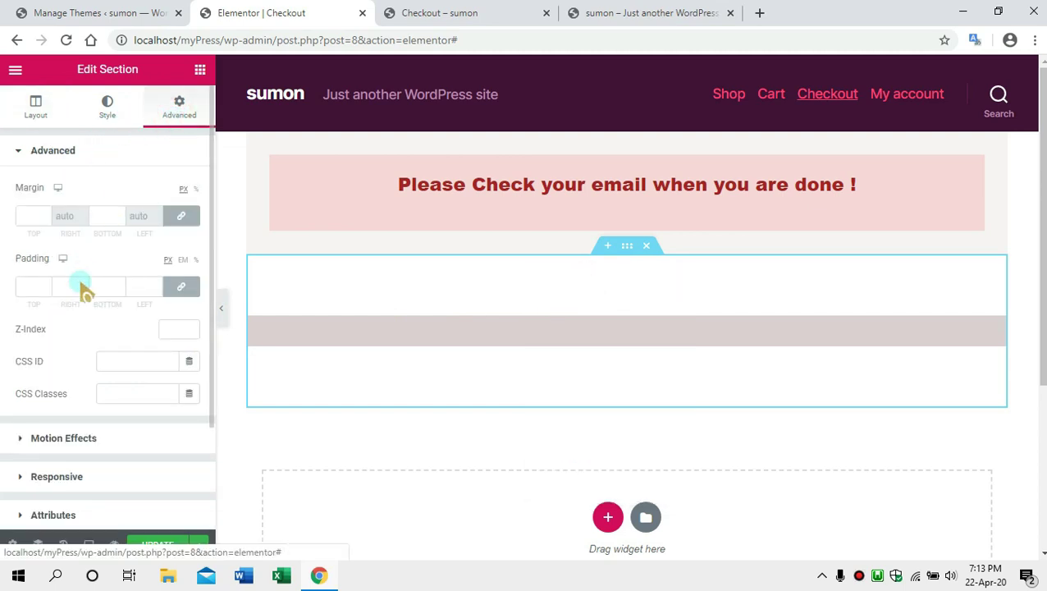
left_click(31, 283)
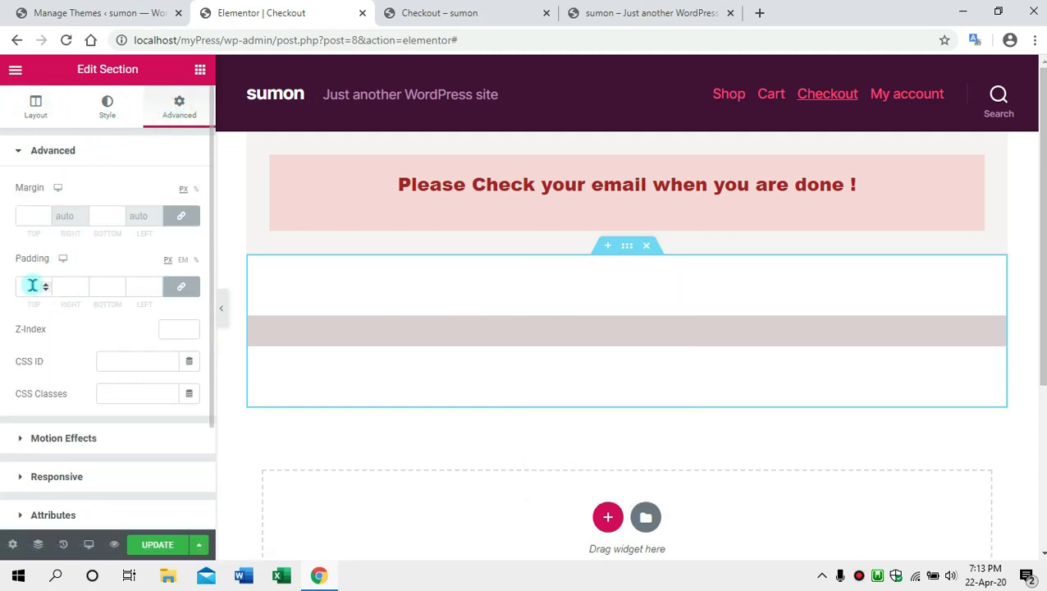
Try a 10 px top and bottom margin on the checkout section, and clear it again.
left_click(29, 215)
type("10")
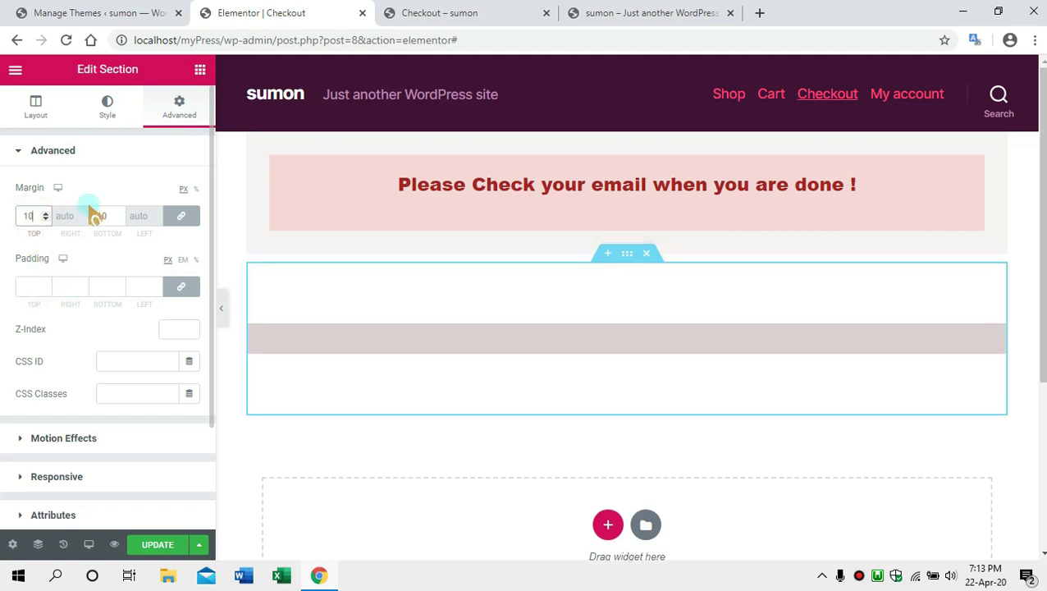
key("BackSpace")
key("BackSpace")
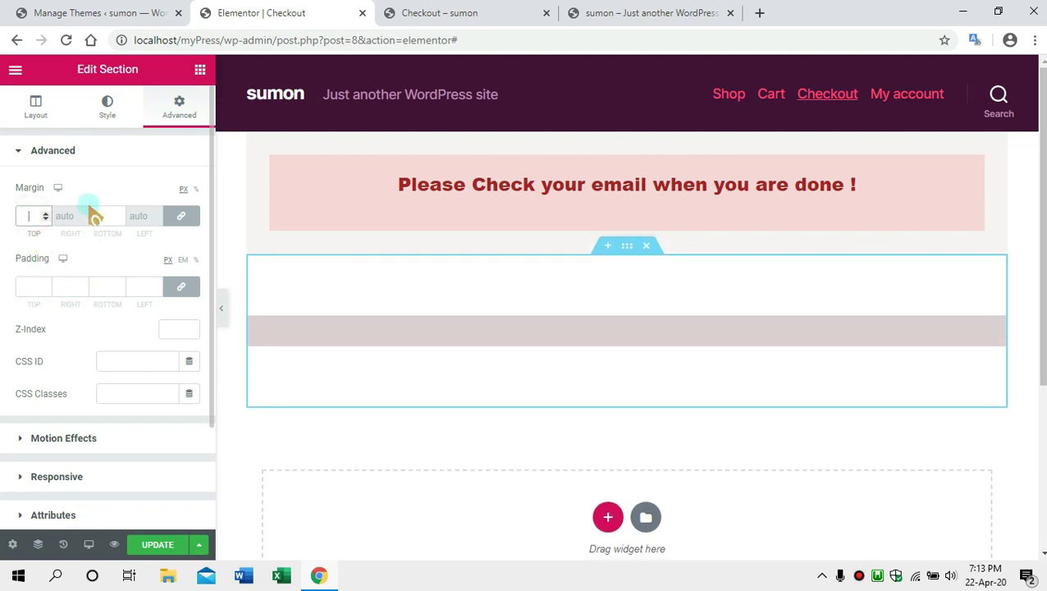
Try 10 px of padding on all four sides of the checkout section.
left_click(28, 283)
type("1")
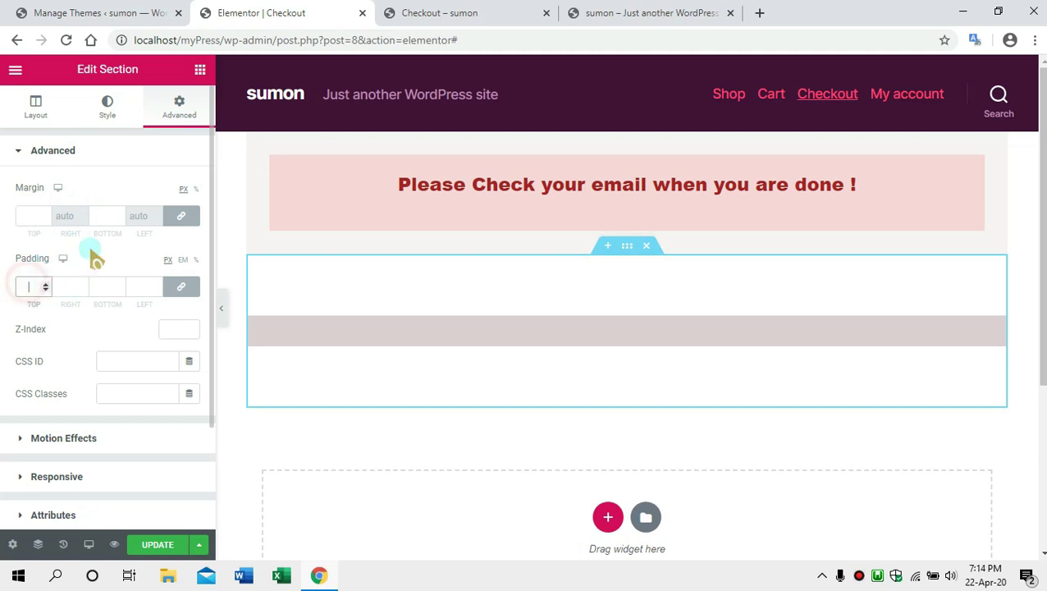
type("0")
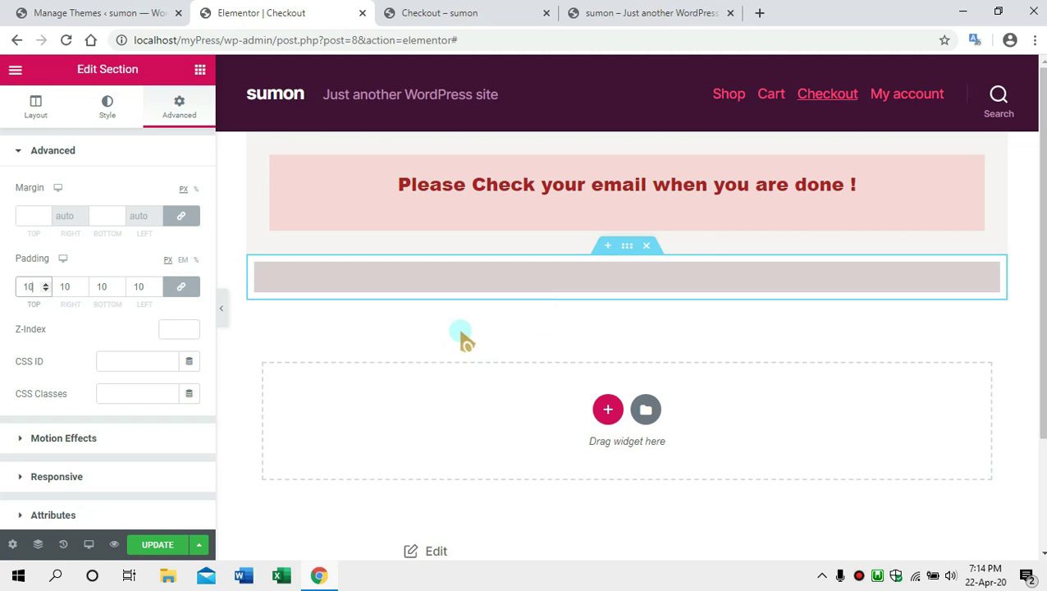
Set the checkout section's padding to 0 px on all four sides and update the page.
type("0")
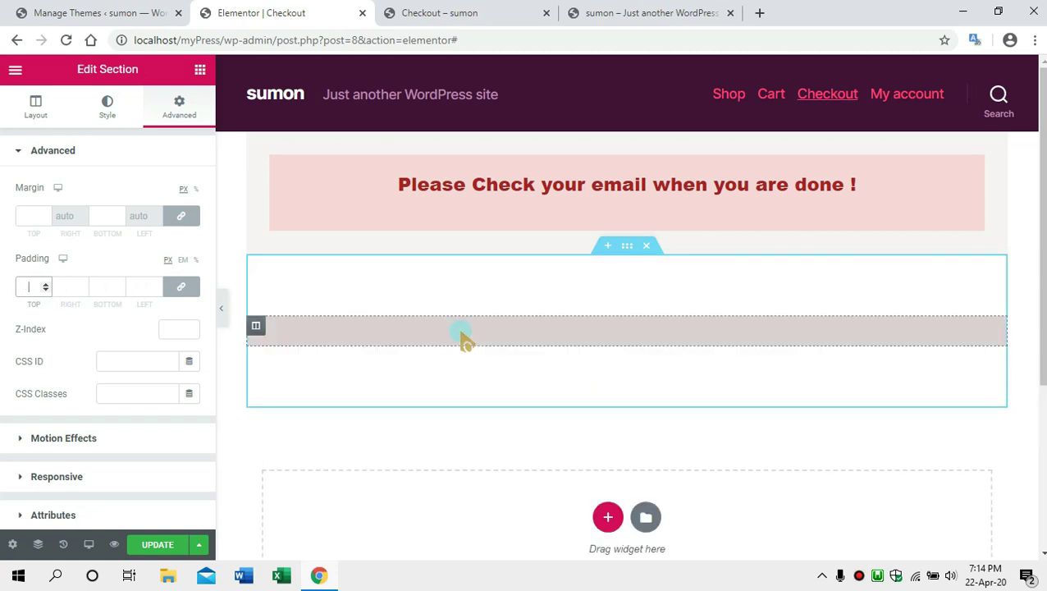
type("0")
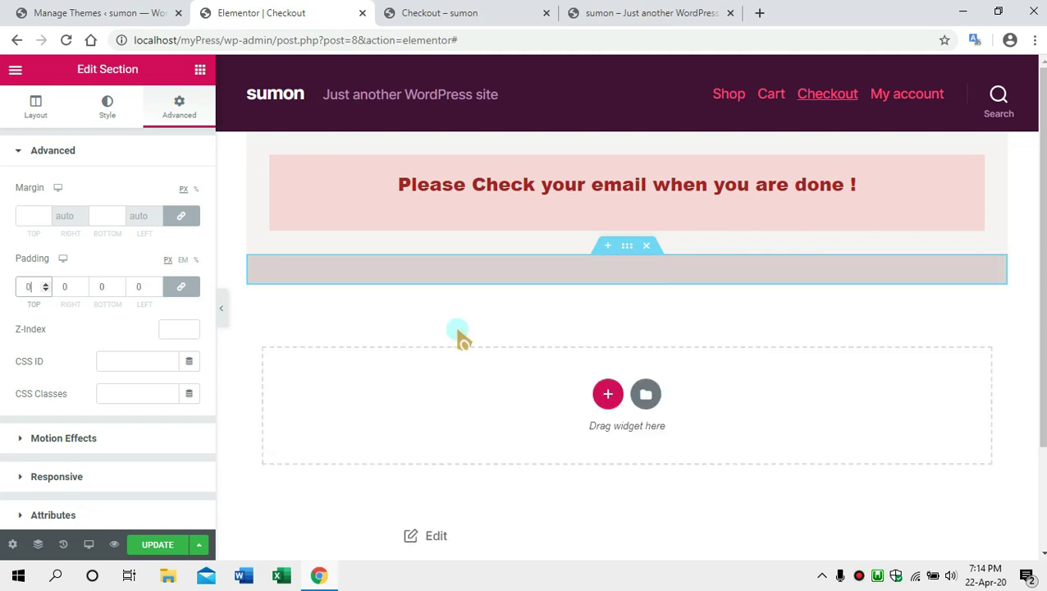
left_click(157, 545)
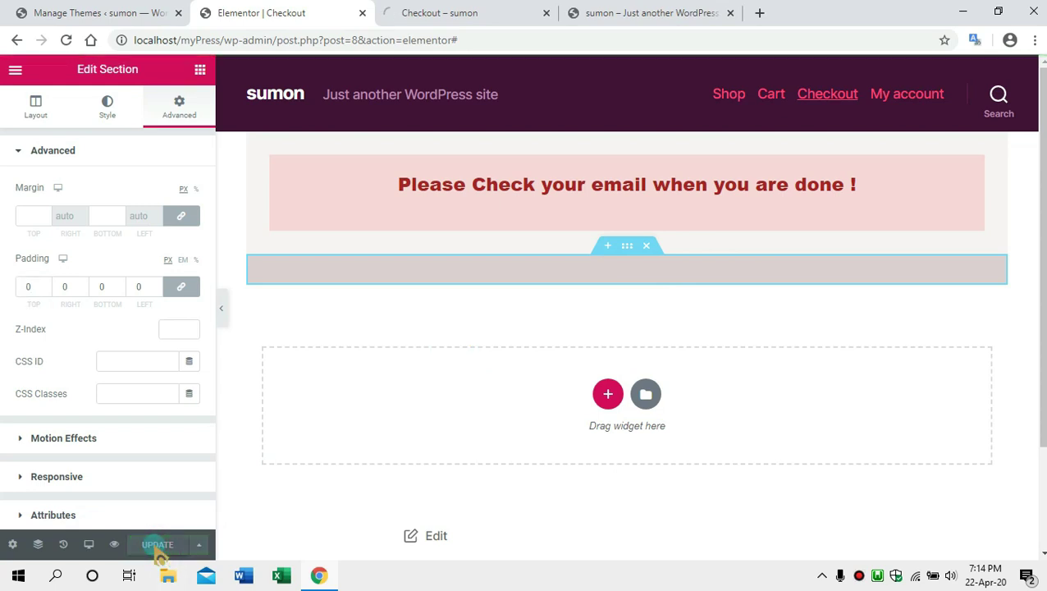
Examine the Checkout preview from the email notice down to the order notes, checking the section spacing and form layout.
left_click(469, 16)
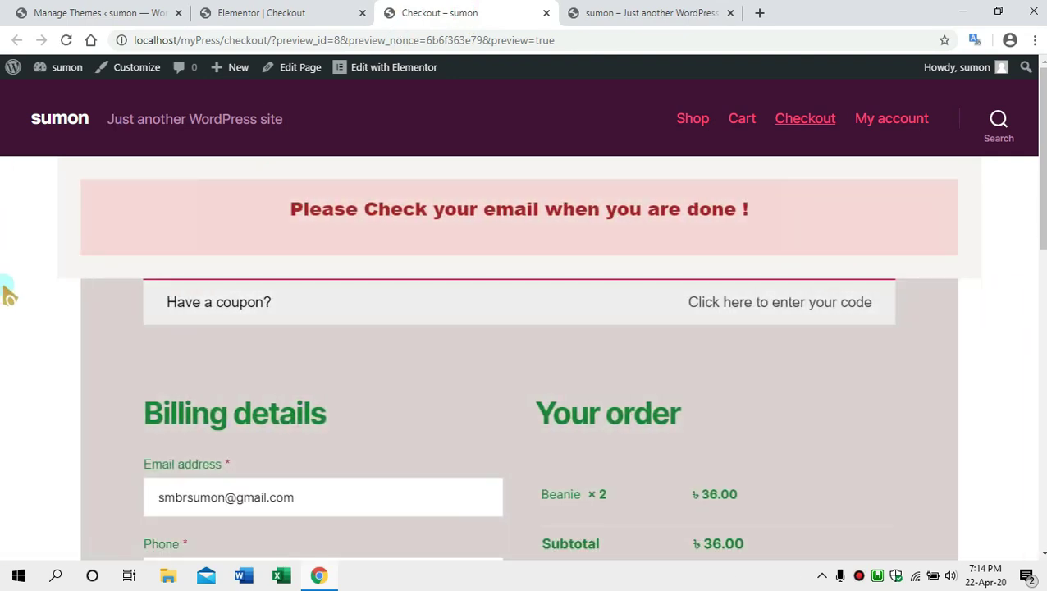
scroll(128, 283, "down", 7)
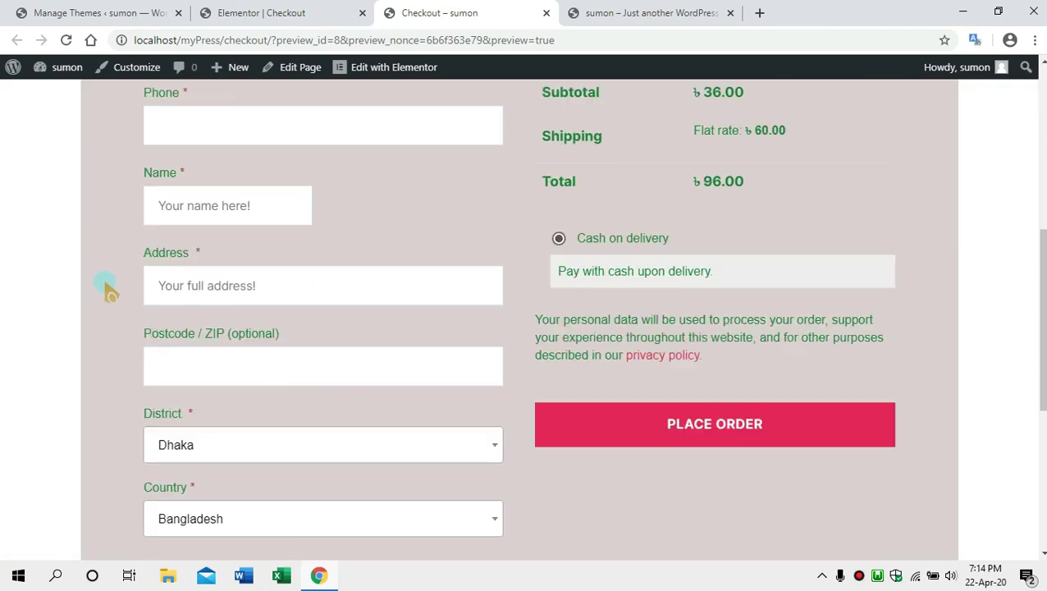
scroll(99, 291, "down", 4)
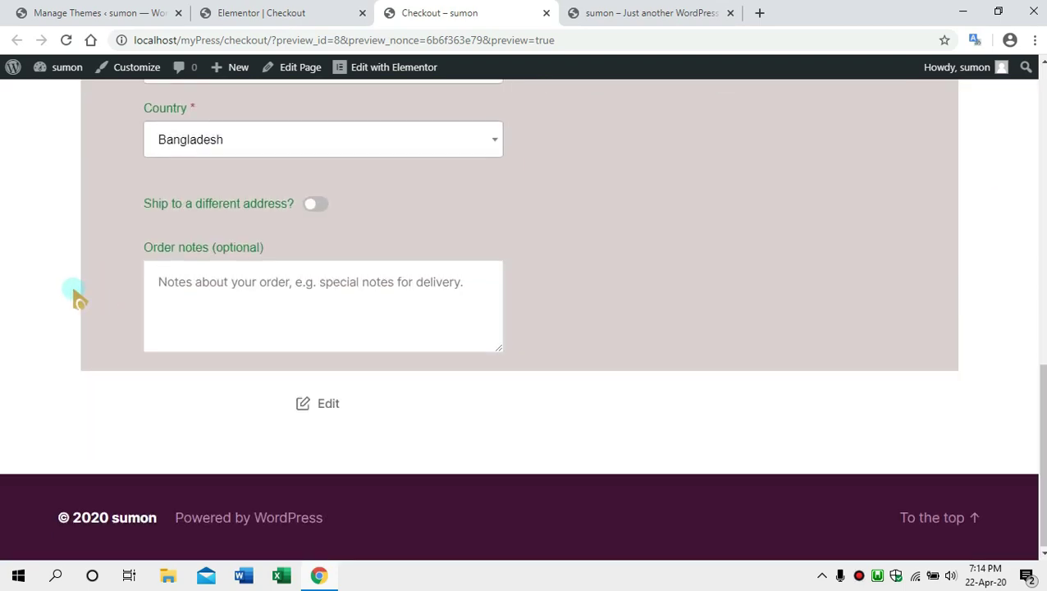
scroll(78, 297, "up", 4)
scroll(74, 295, "up", 6)
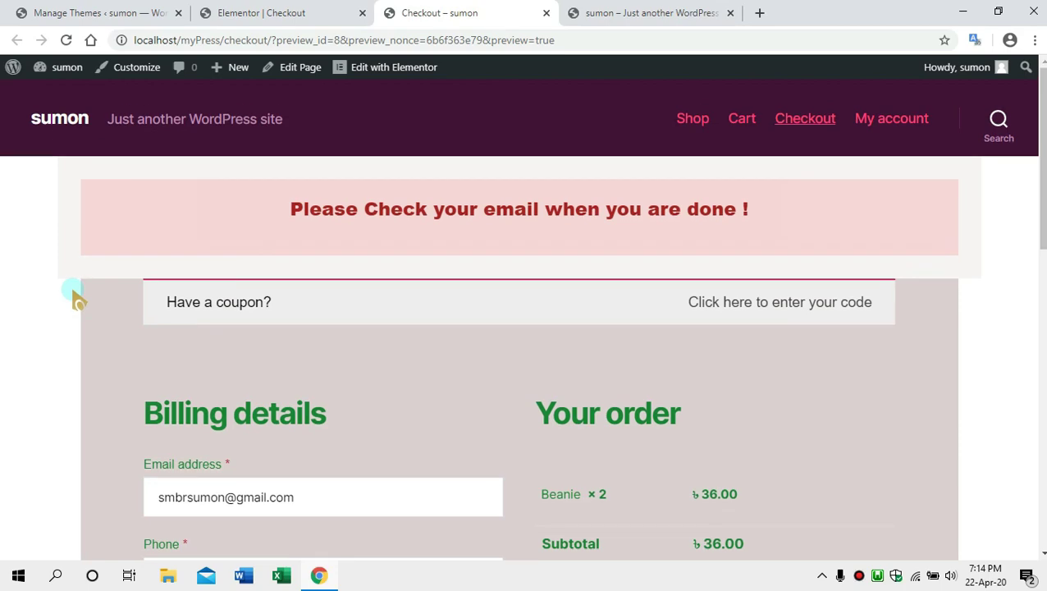
scroll(74, 297, "down", 7)
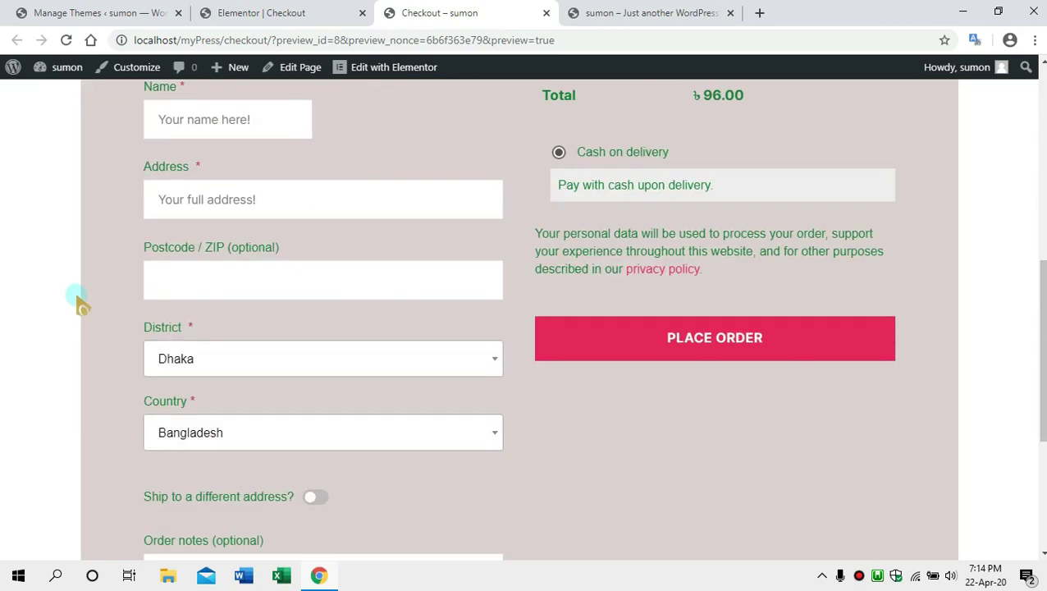
scroll(79, 302, "up", 3)
scroll(84, 303, "up", 1)
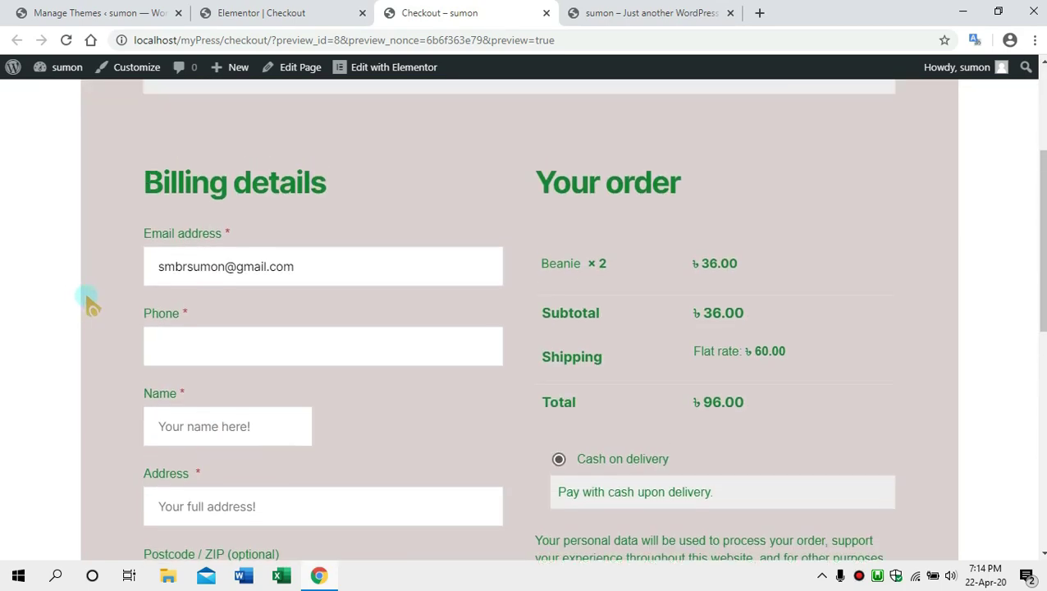
scroll(89, 304, "down", 3)
scroll(90, 305, "down", 4)
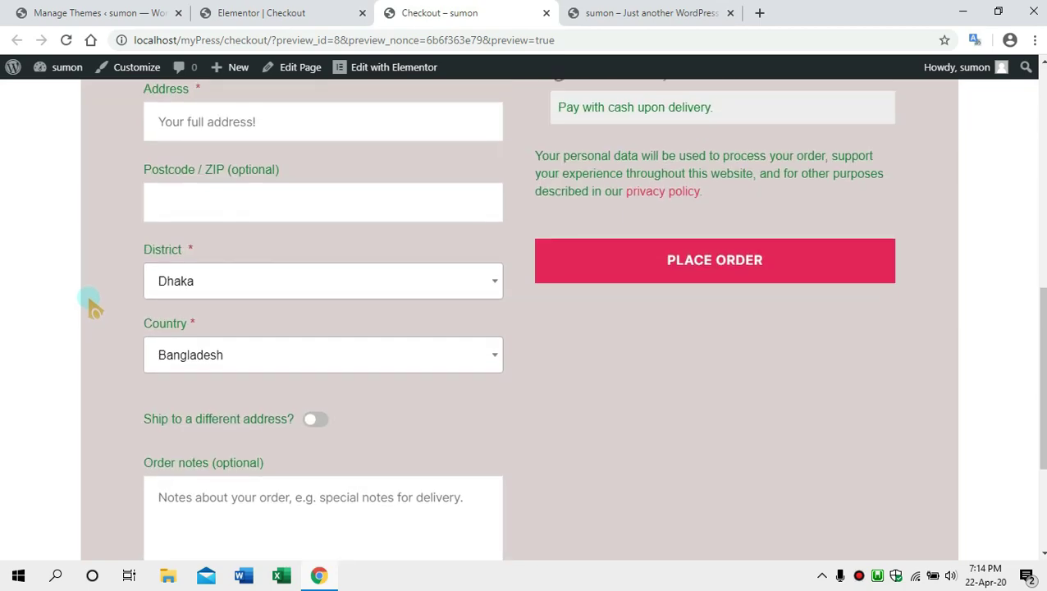
scroll(95, 312, "up", 3)
scroll(95, 311, "up", 3)
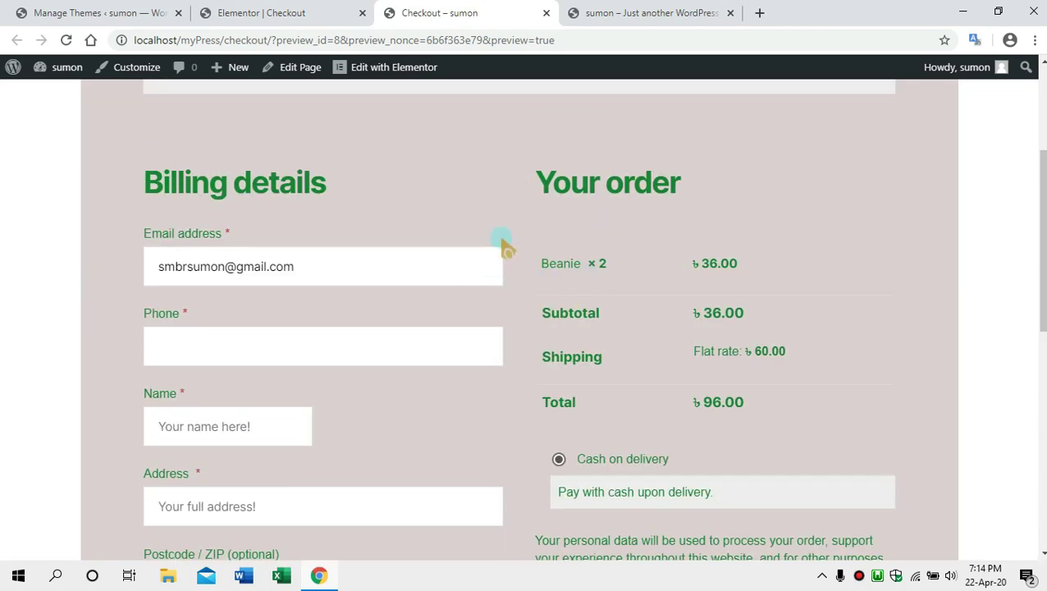
scroll(503, 250, "up", 2)
scroll(512, 304, "up", 1)
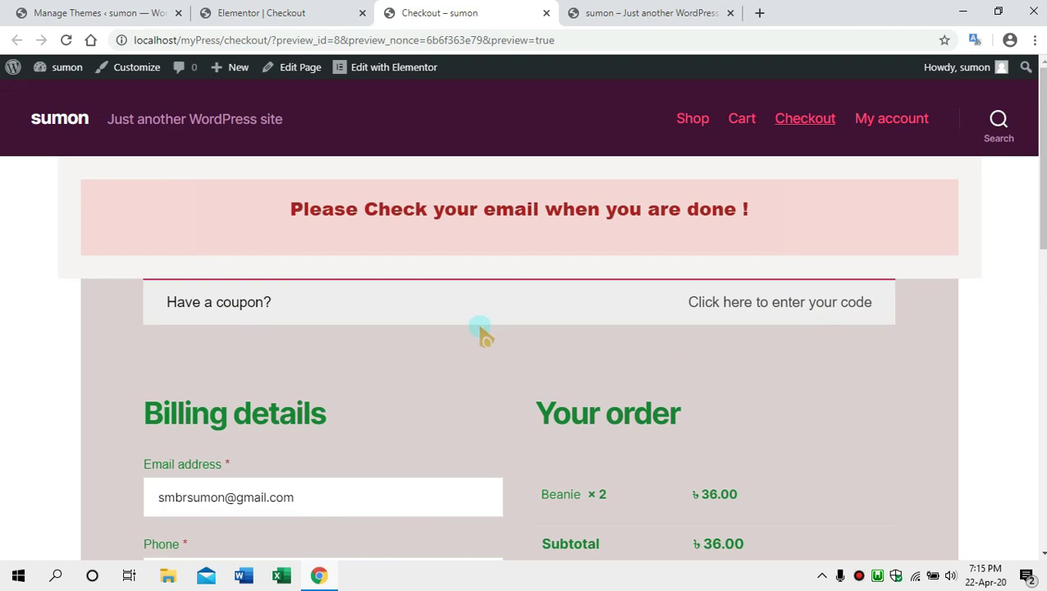
scroll(484, 333, "down", 1)
scroll(512, 305, "down", 2)
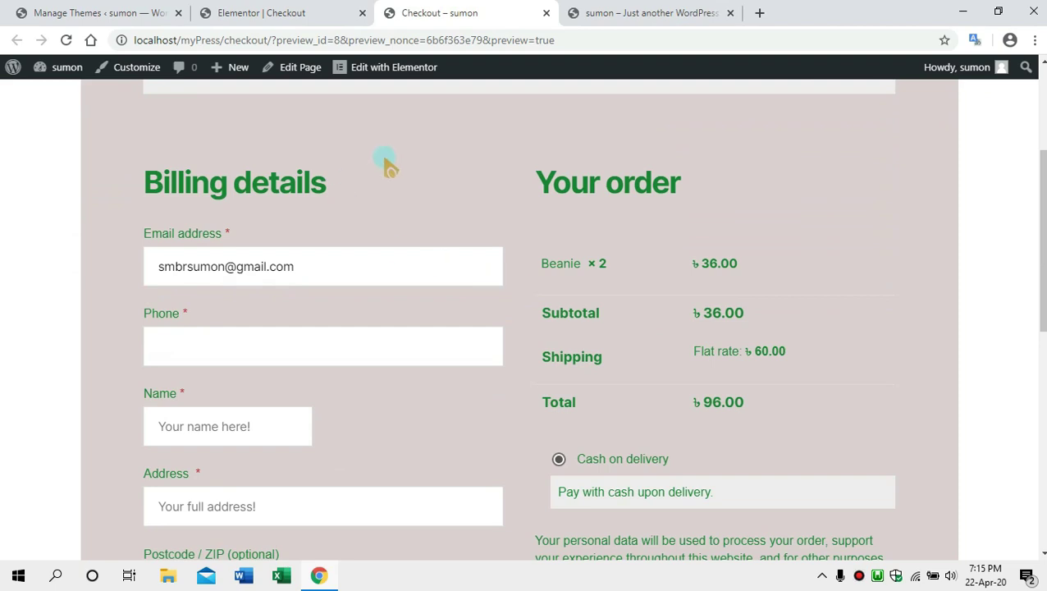
scroll(456, 307, "down", 2)
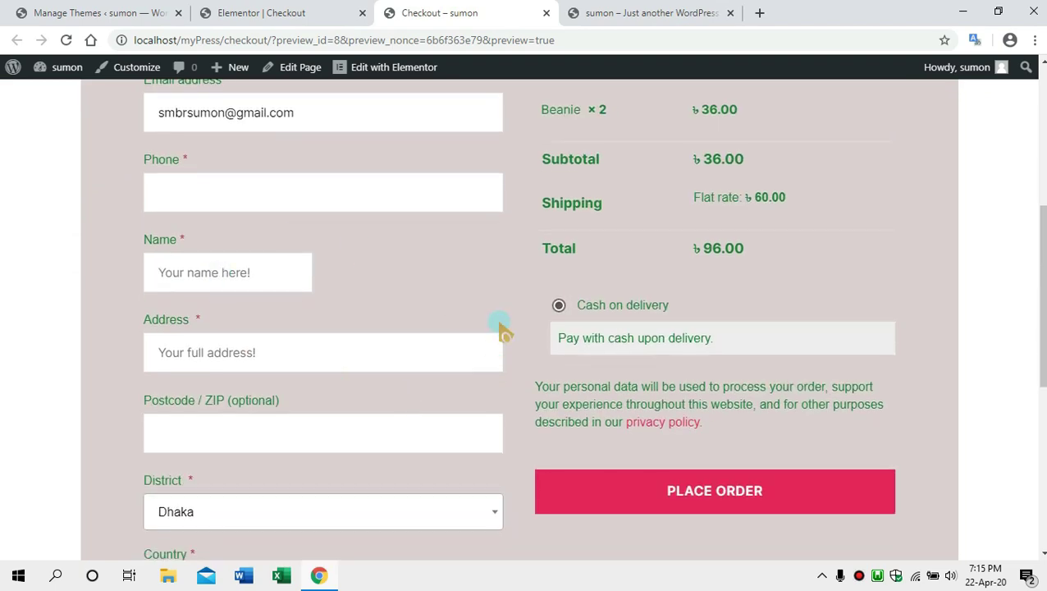